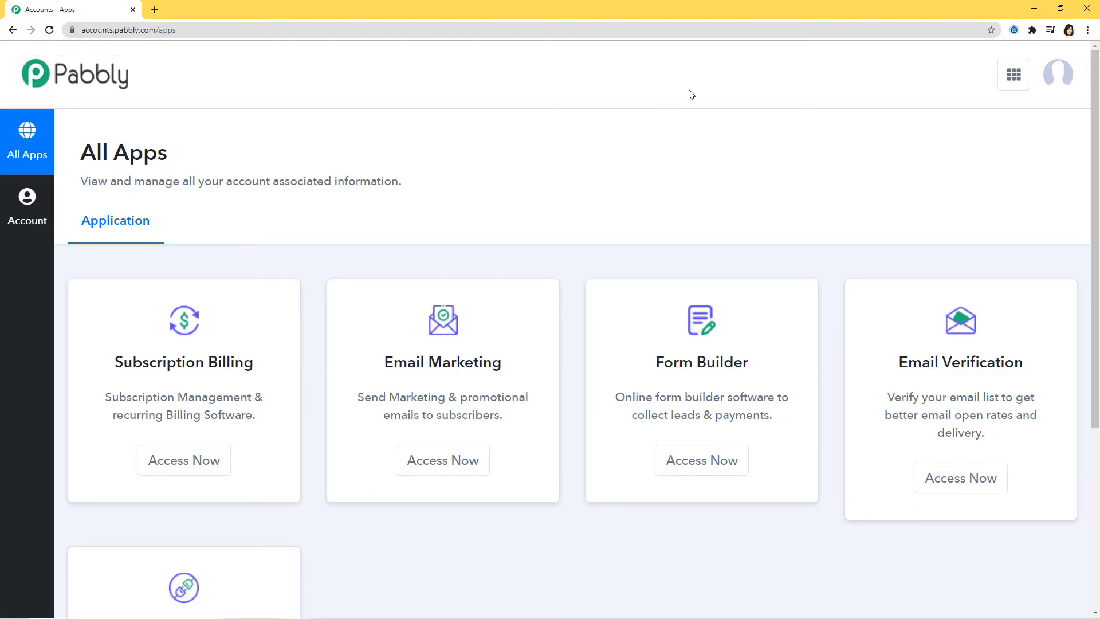
Open Pabbly Connect from the apps list.
scroll(690, 91, "down", 5)
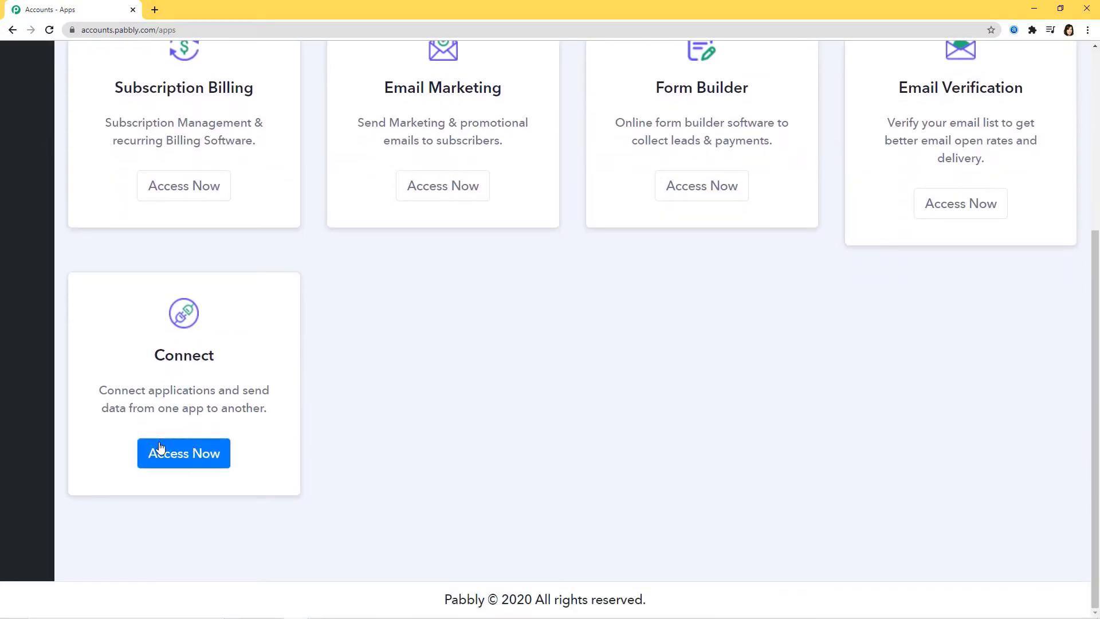
left_click(178, 454)
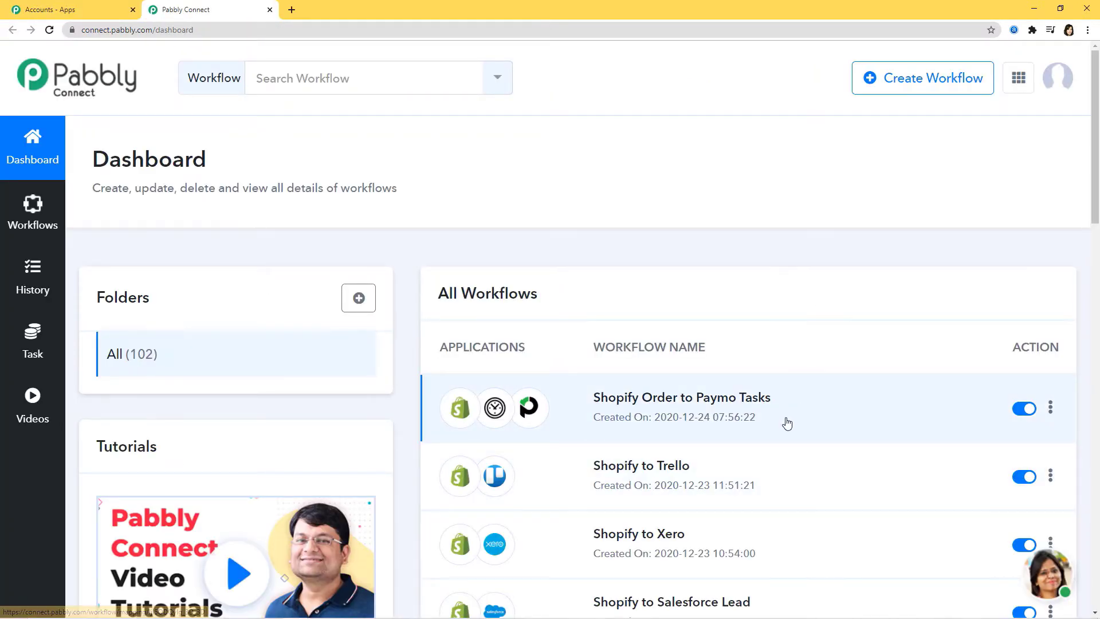
scroll(785, 424, "down", 3)
scroll(786, 424, "up", 3)
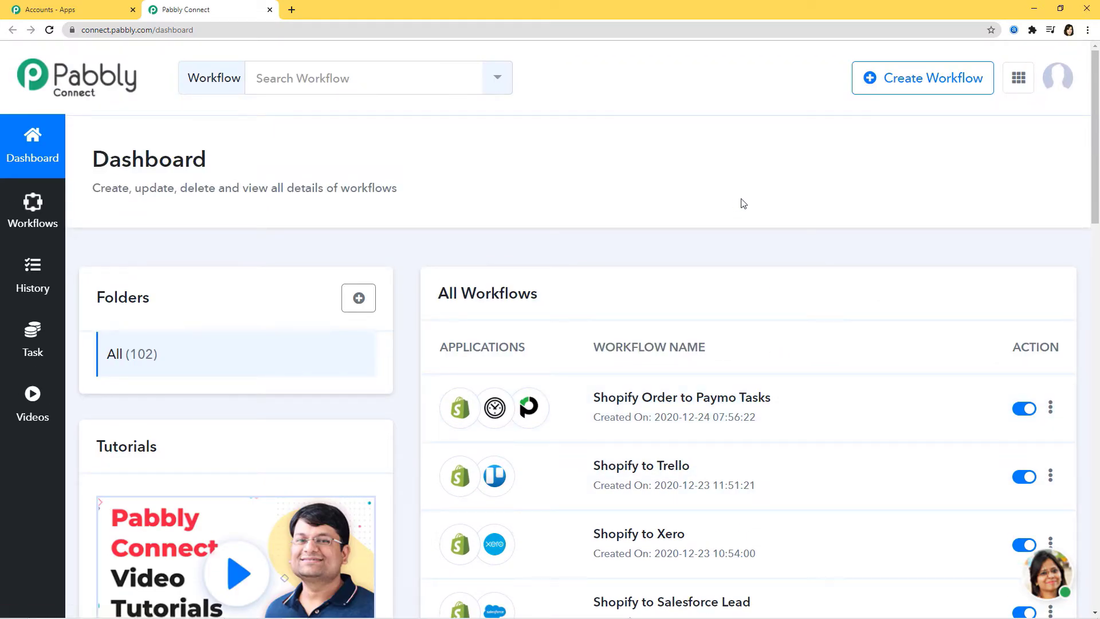
Create a new workflow named 'Eventbrite integrations'.
left_click(910, 83)
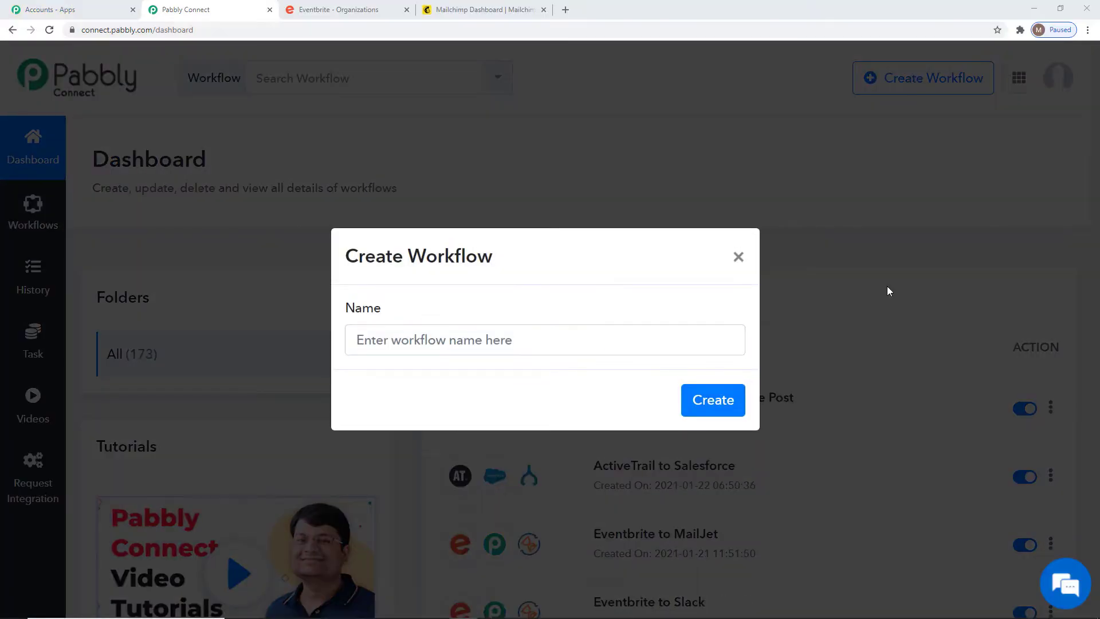
left_click(549, 345)
type("Ev")
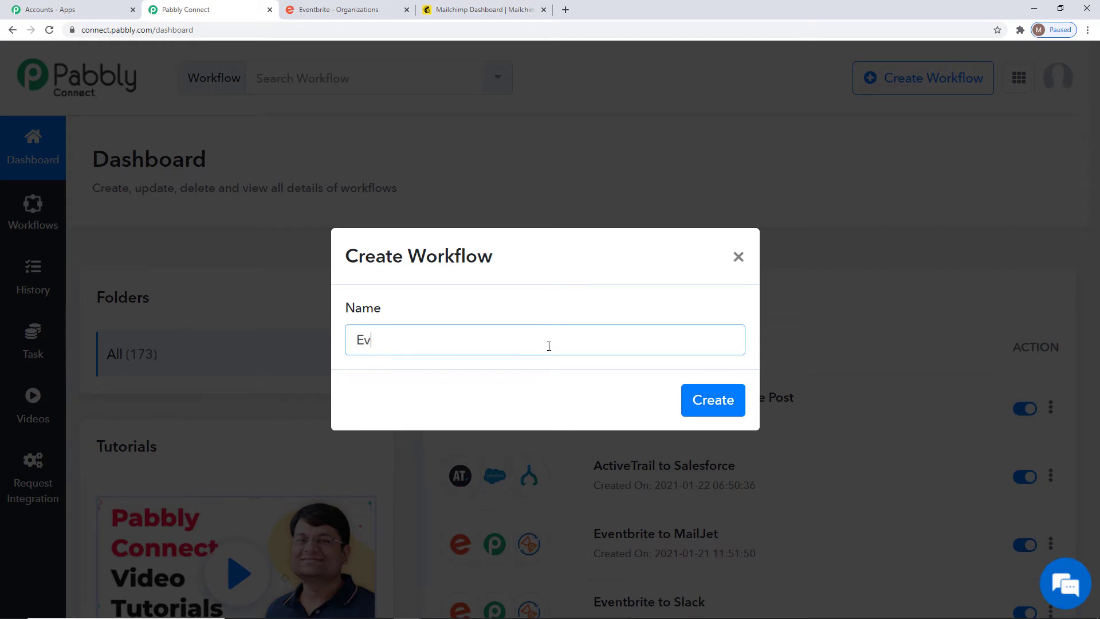
type("entbrite integrations")
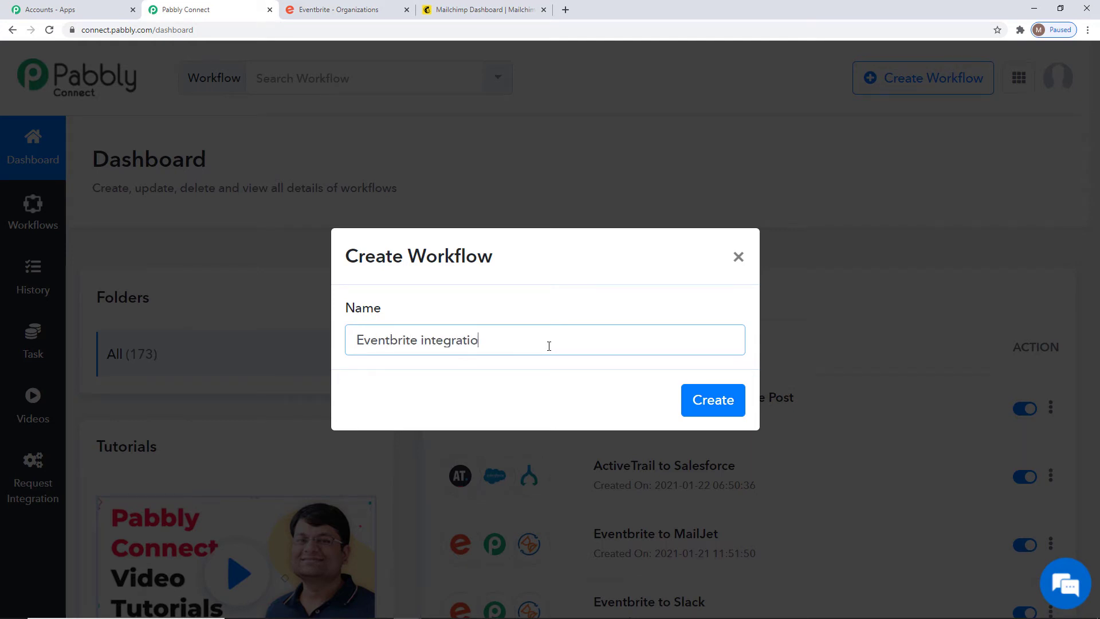
left_click(699, 408)
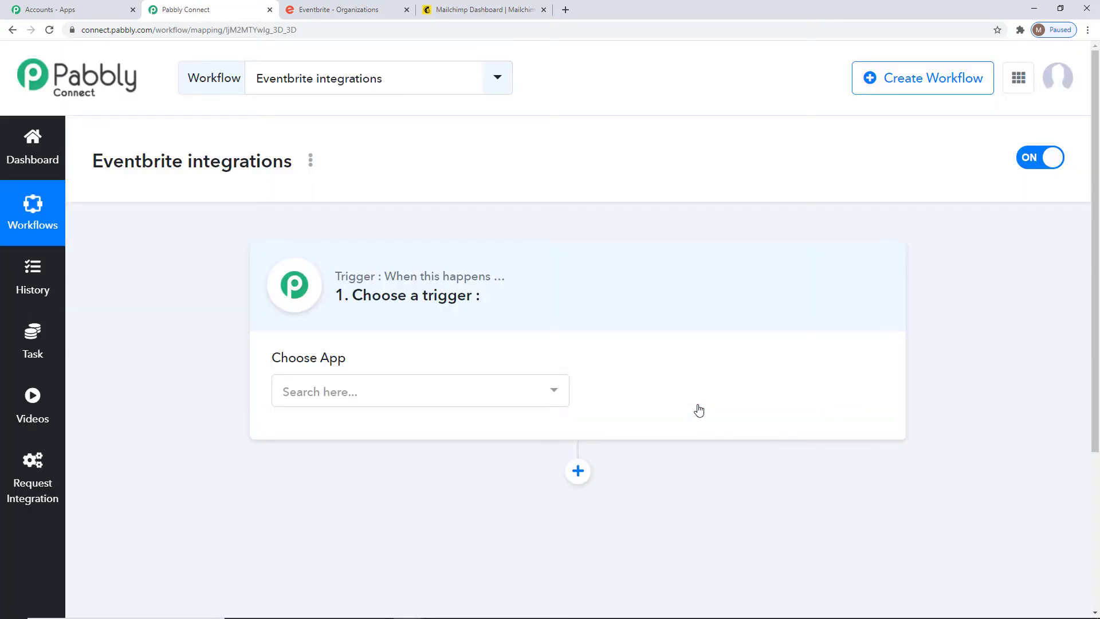
Choose Eventbrite as the trigger app with New Order as the trigger event.
left_click(510, 390)
type("Eventbr")
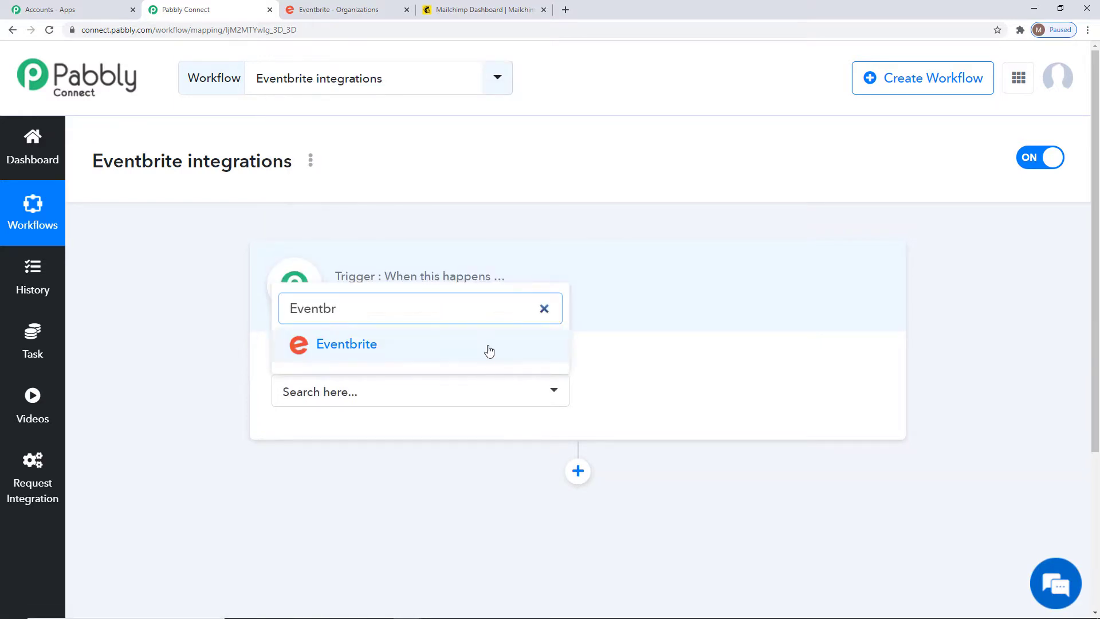
left_click(488, 351)
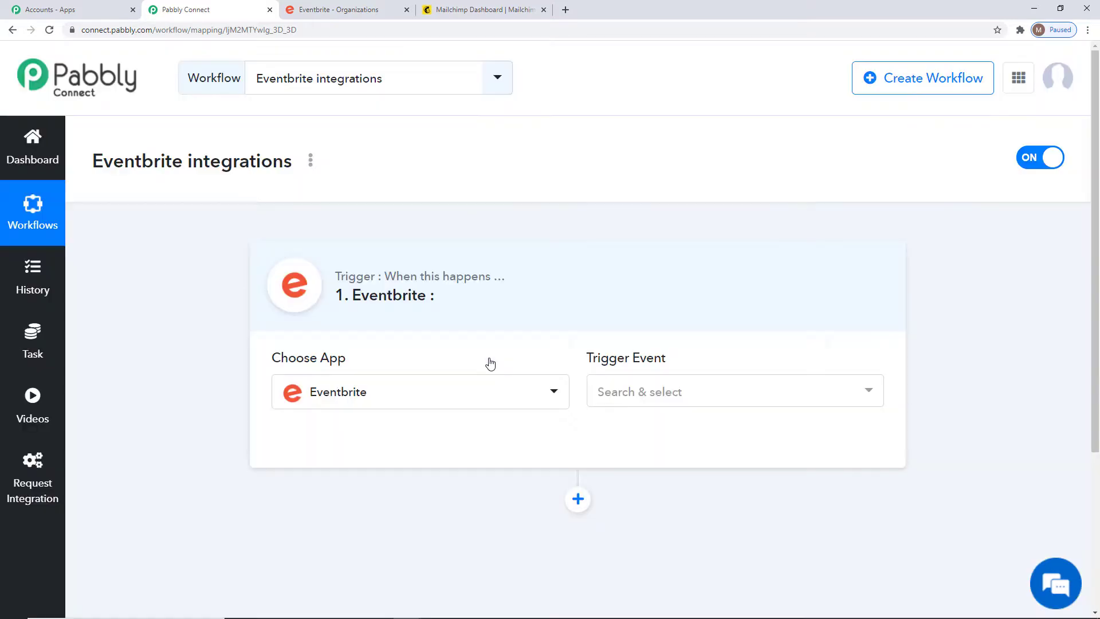
left_click(761, 404)
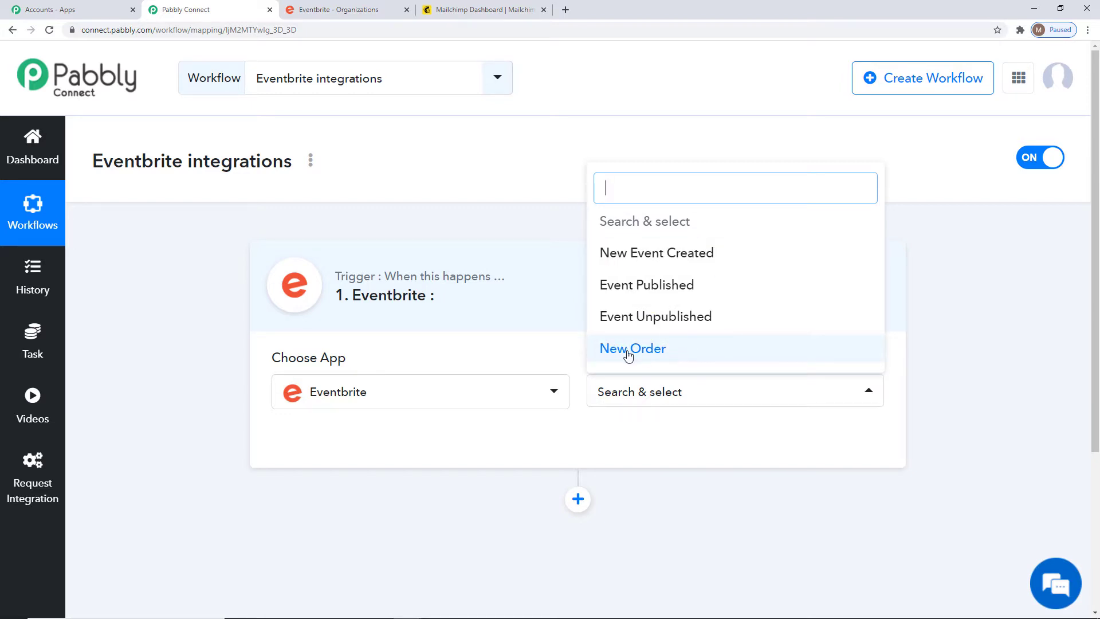
left_click(654, 355)
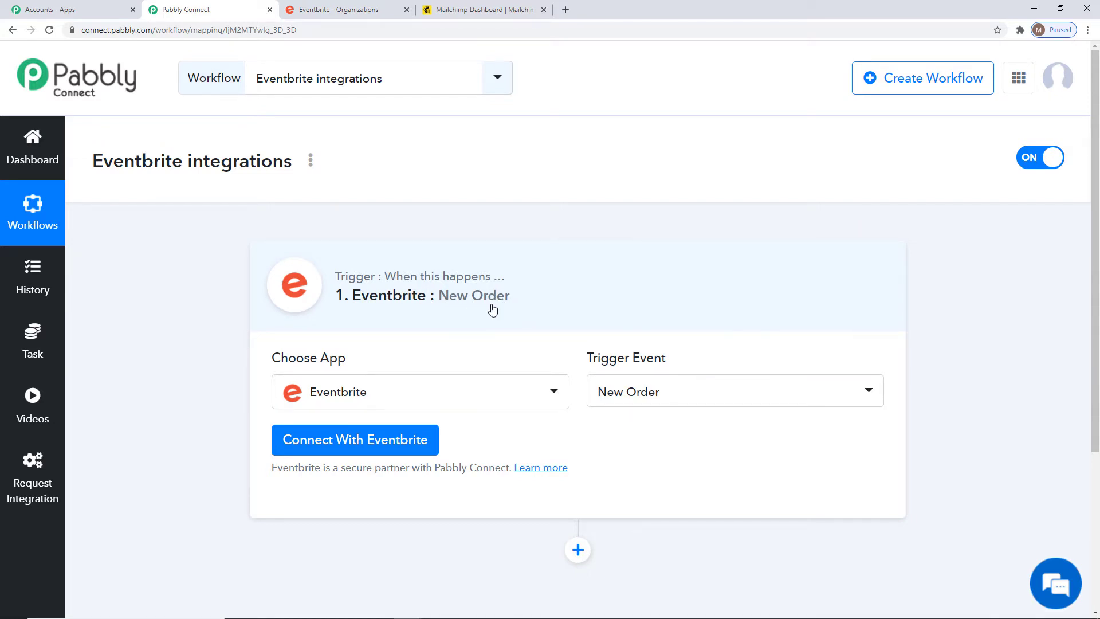
scroll(604, 418, "down", 3)
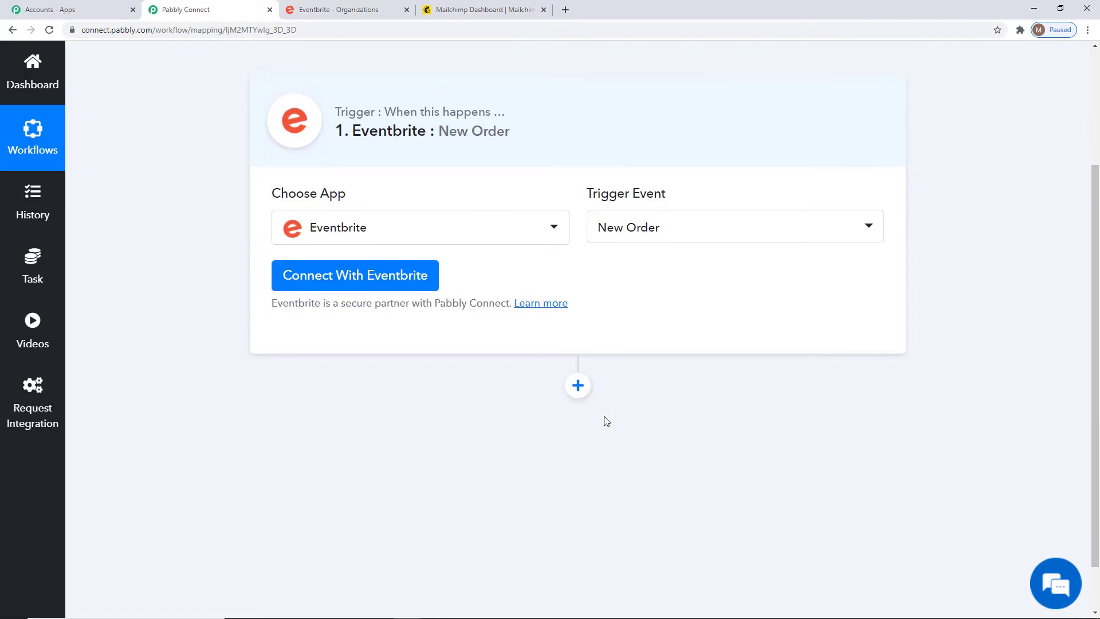
Authorize a new Eventbrite connection with new credentials and allow Pabbly access.
left_click(359, 270)
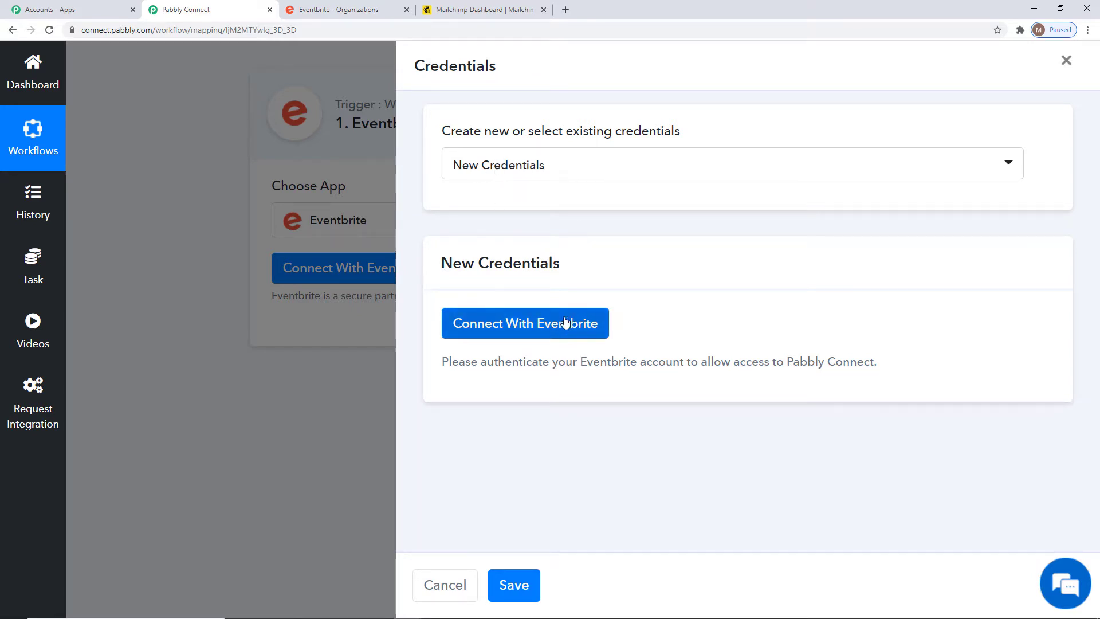
left_click(596, 175)
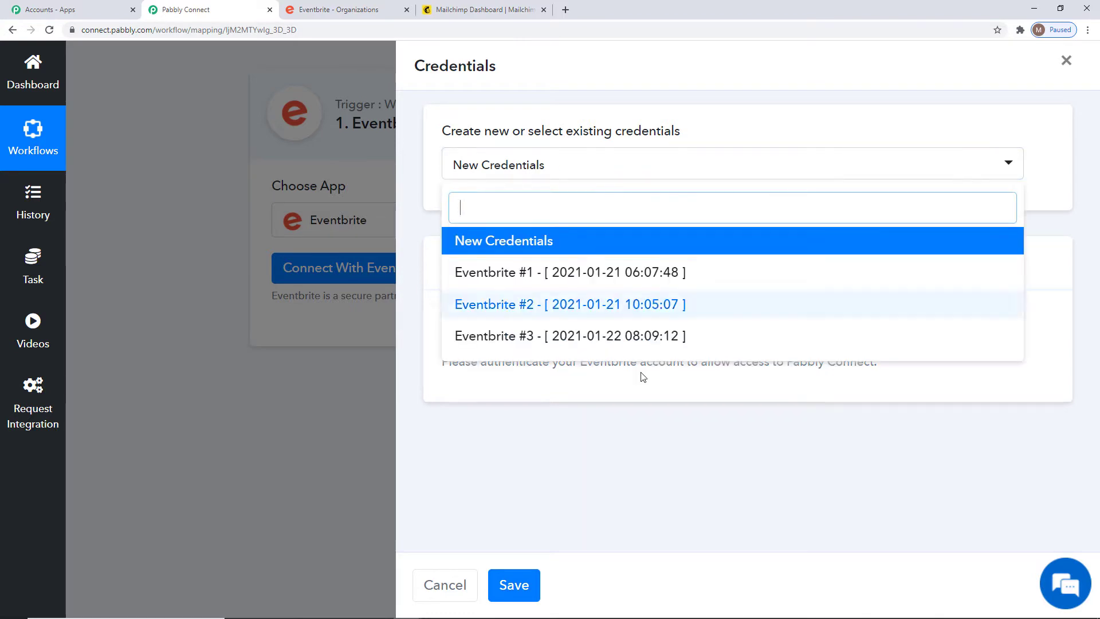
left_click(619, 395)
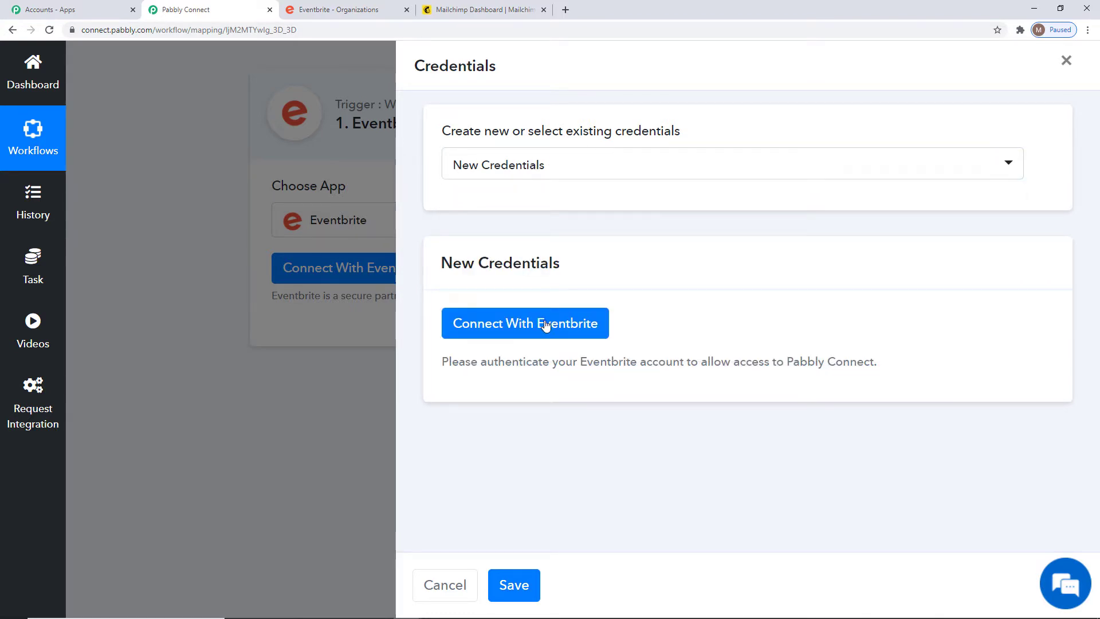
left_click(493, 324)
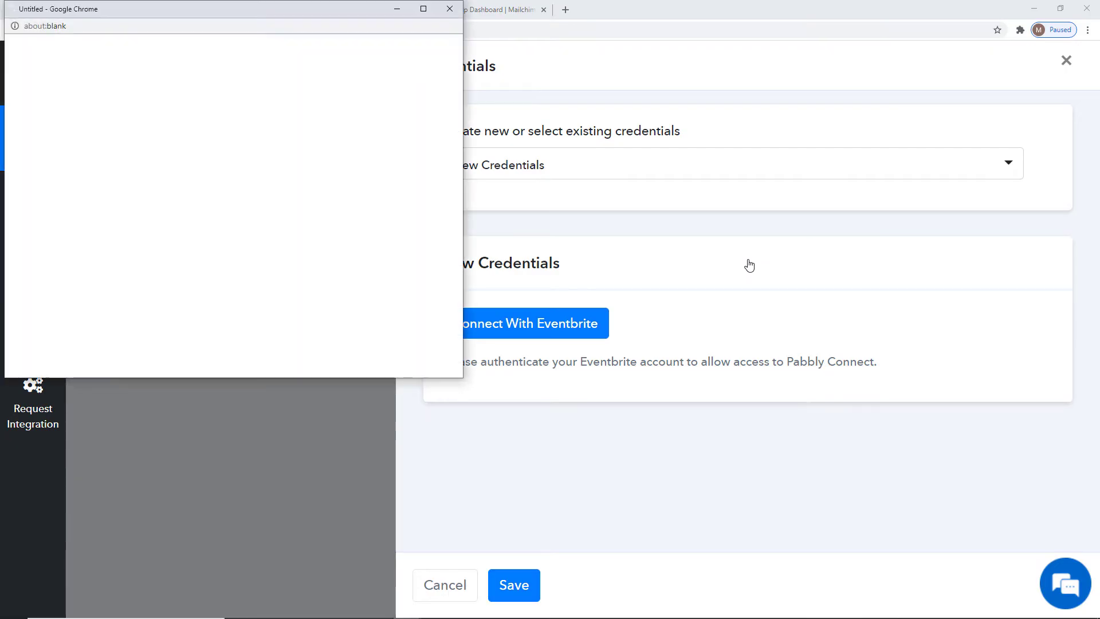
scroll(361, 204, "down", 5)
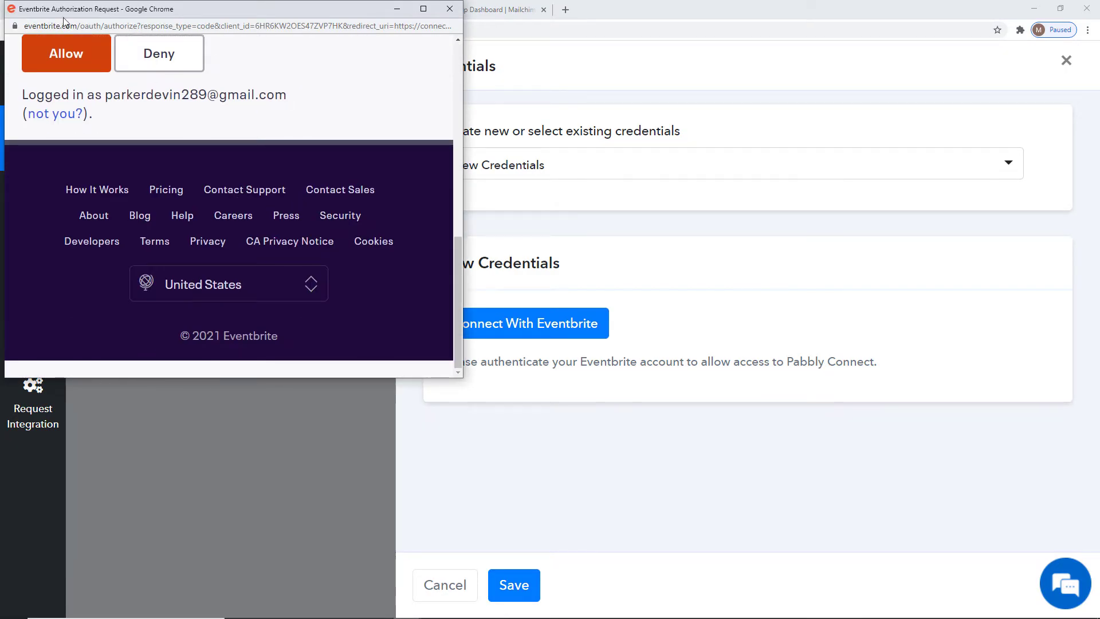
left_click(67, 55)
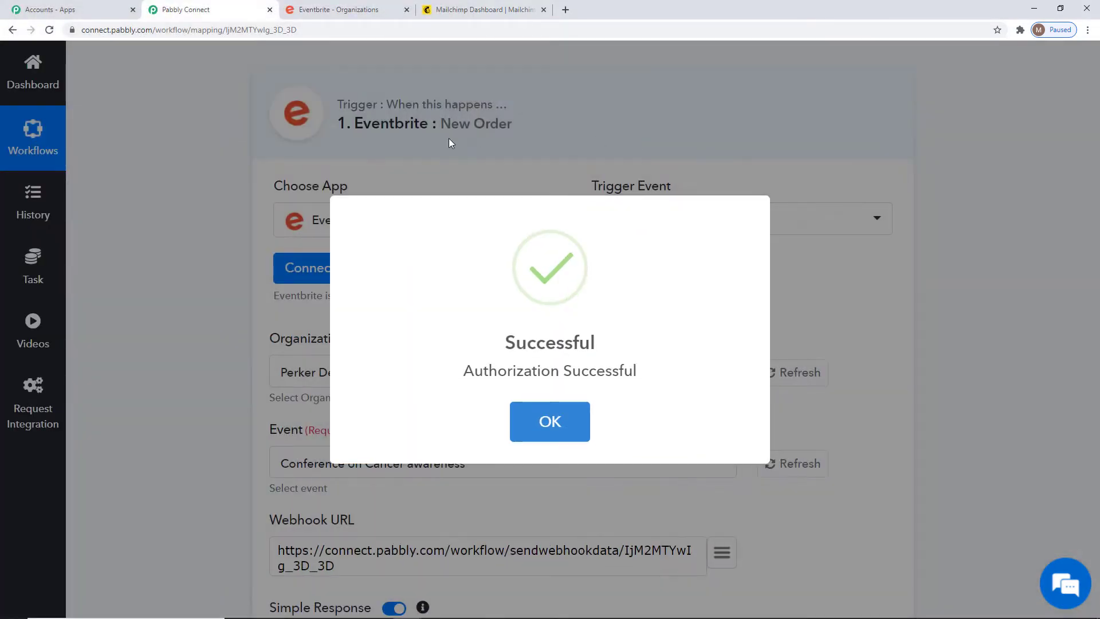
Dismiss the authorization message and select the account's Eventbrite organization.
left_click(557, 436)
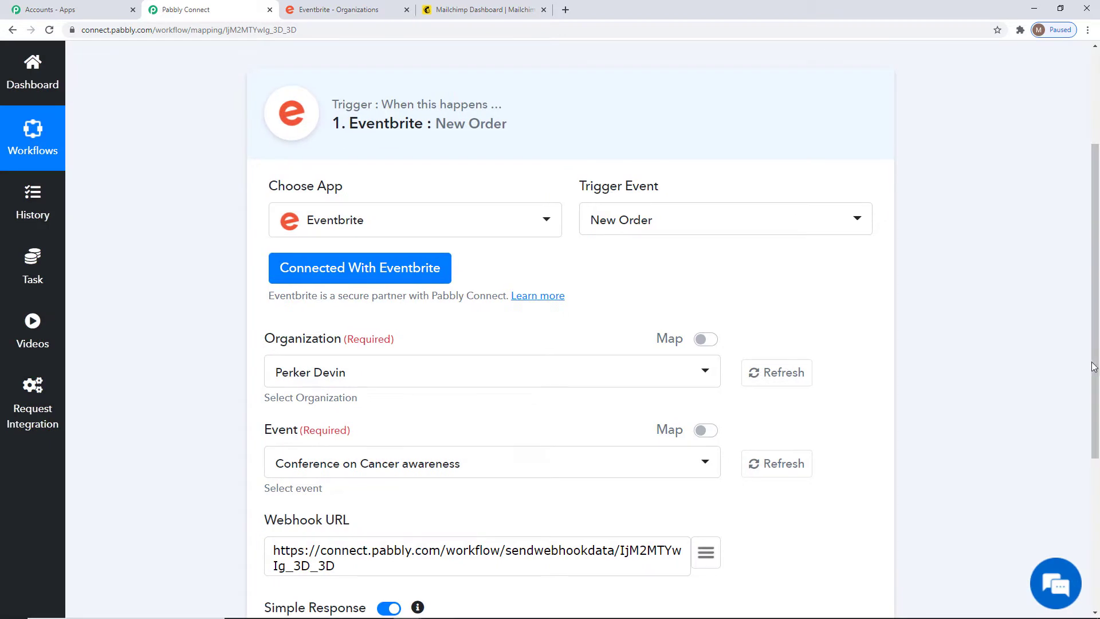
scroll(621, 164, "down", 2)
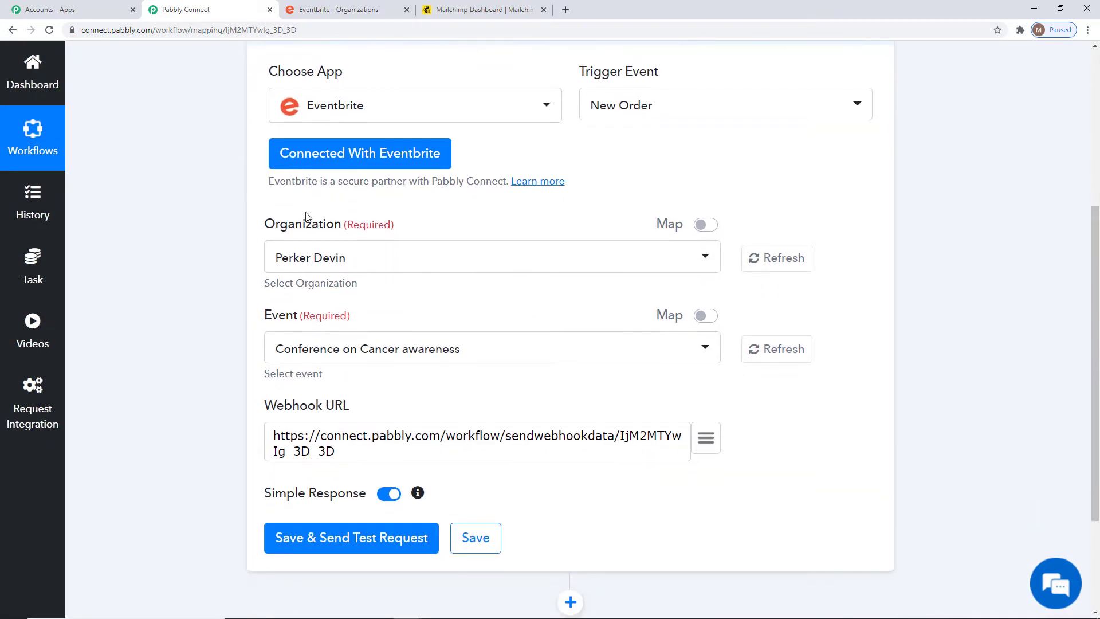
left_click(347, 258)
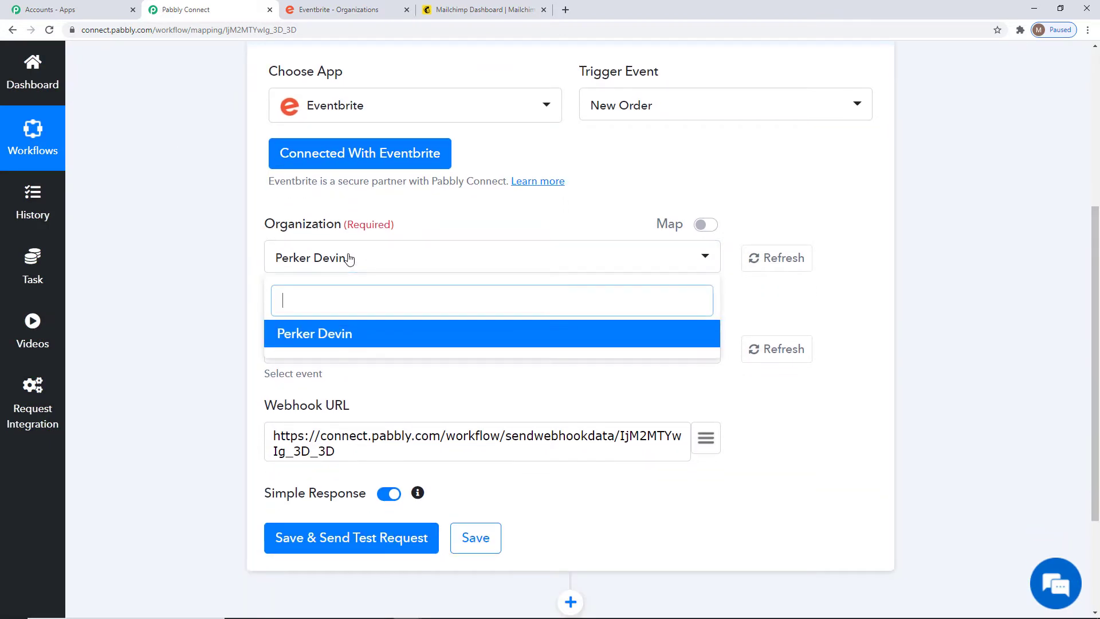
left_click(351, 335)
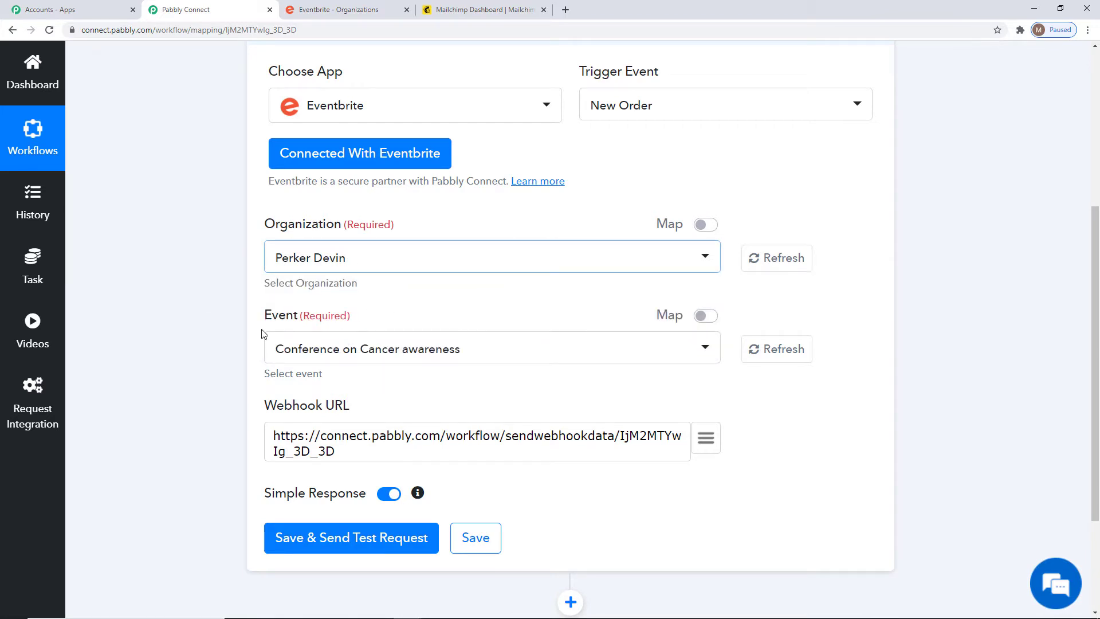
Select the Conference on Cancer awareness event and review the generated webhook URL.
left_click(348, 349)
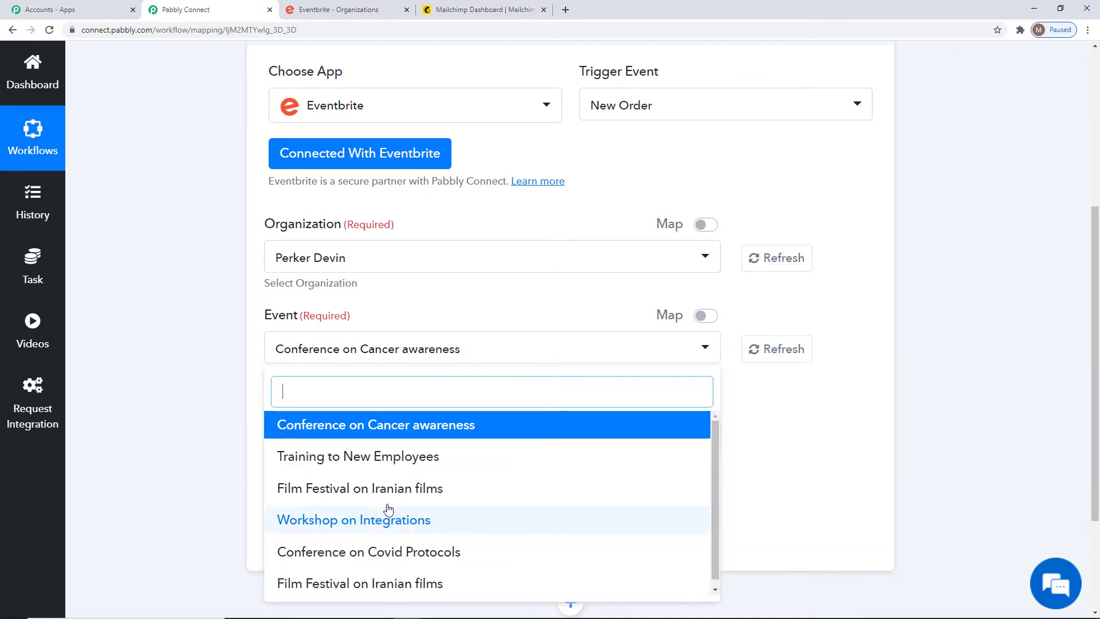
scroll(518, 437, "down", 1)
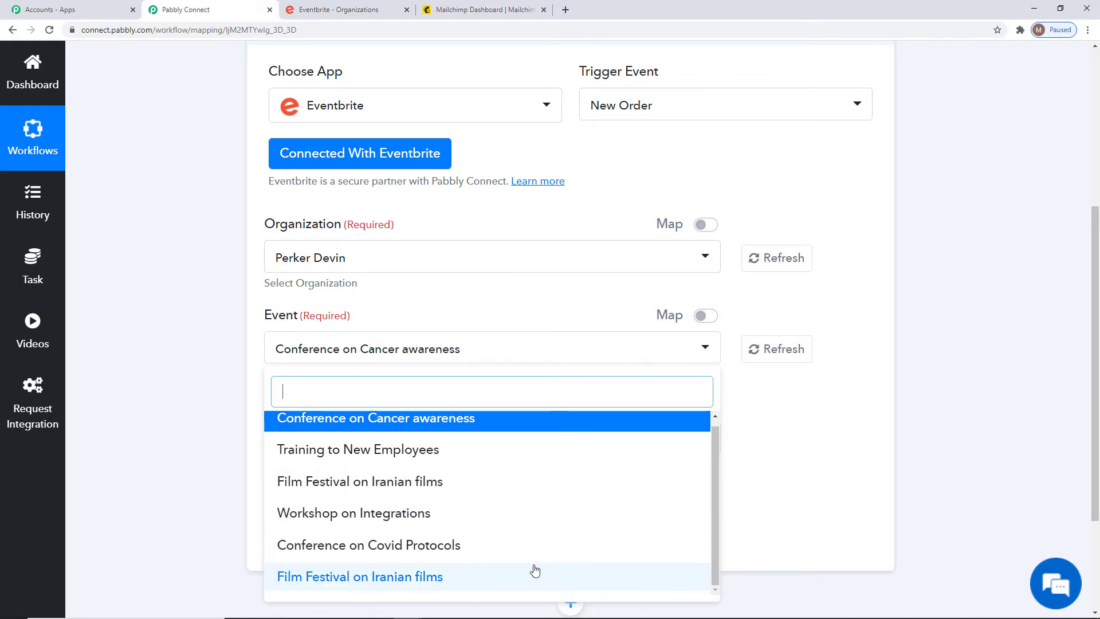
scroll(368, 417, "up", 1)
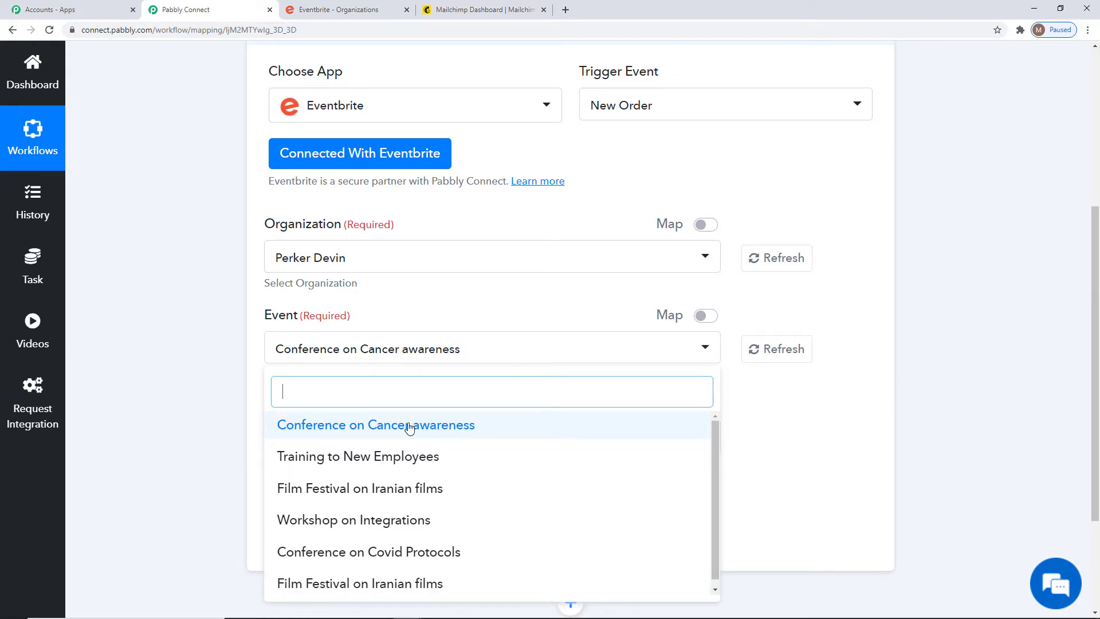
left_click(368, 425)
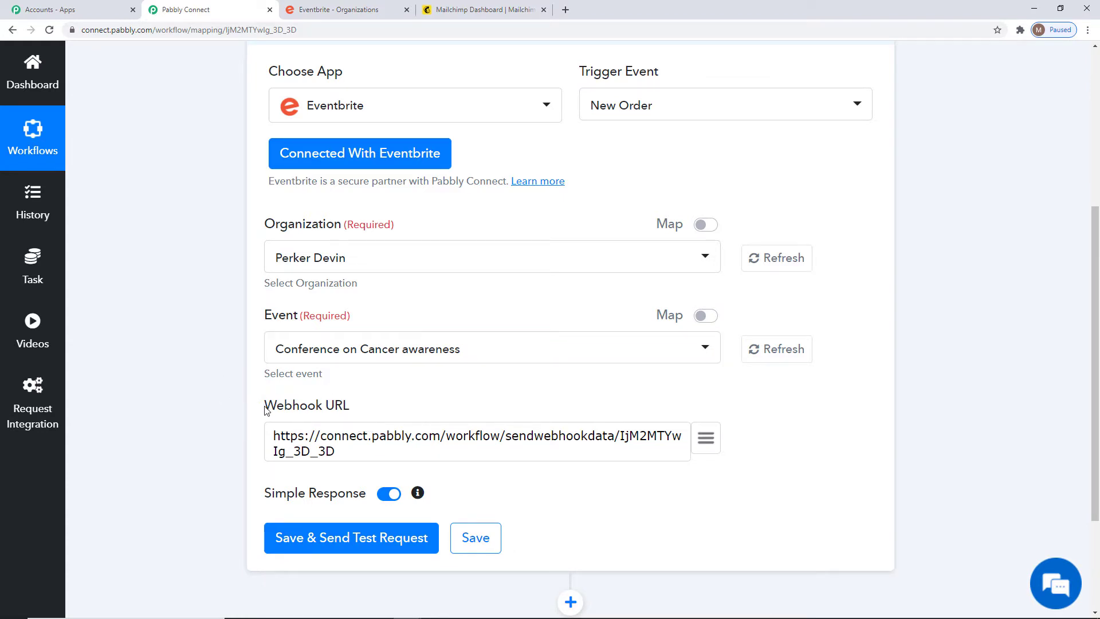
left_click_drag(263, 408, 362, 405)
left_click(340, 414)
scroll(611, 437, "up", 3)
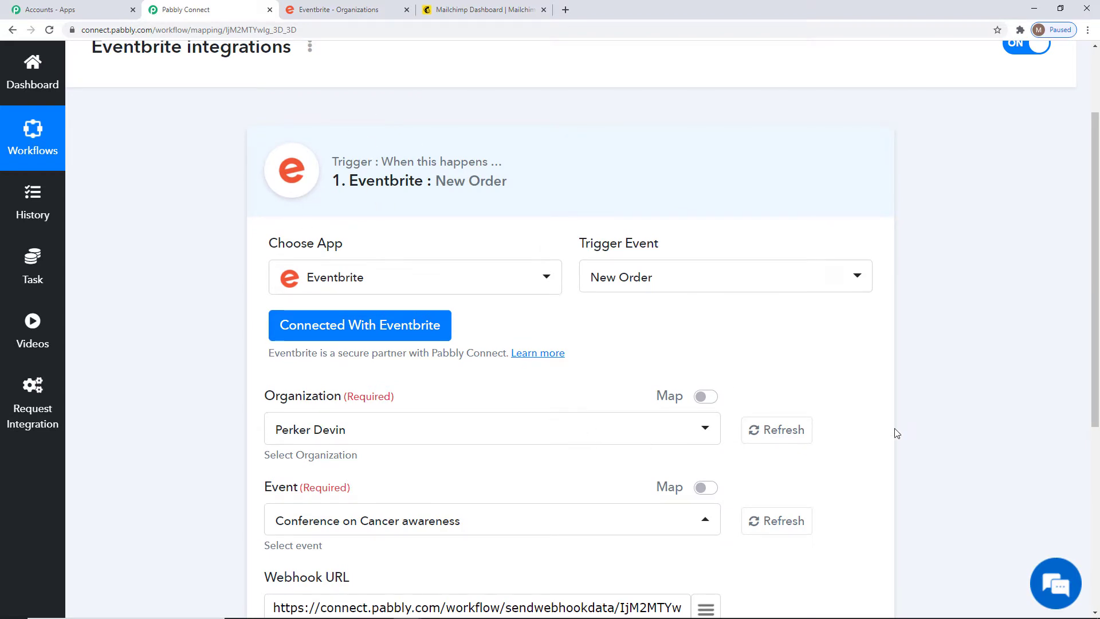
scroll(897, 434, "down", 2)
scroll(897, 433, "down", 1)
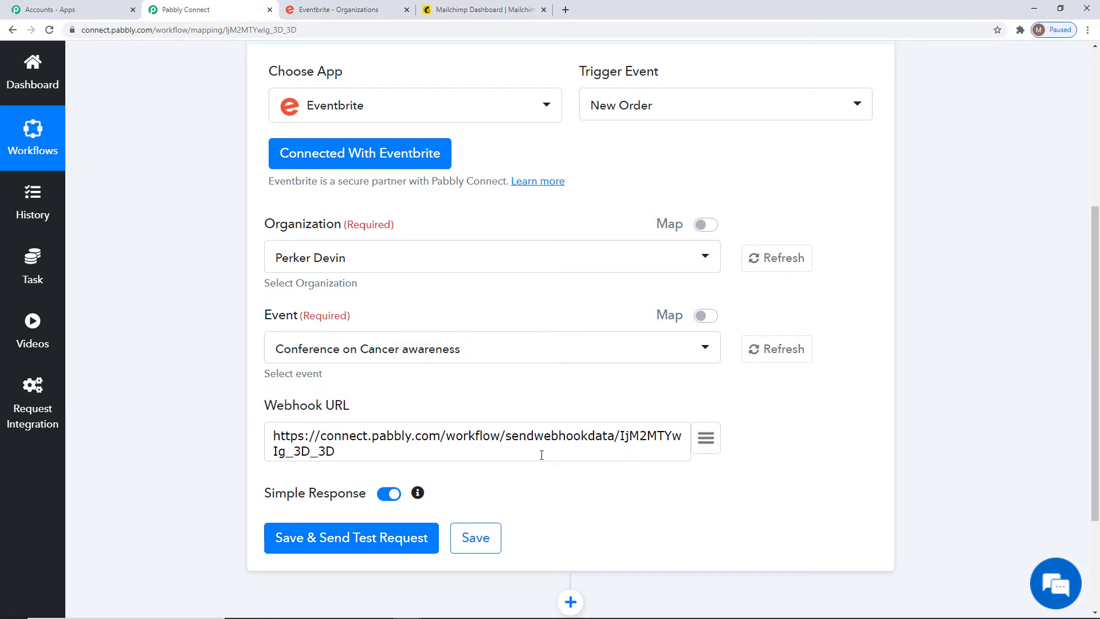
Save and test the New Order trigger, then start capturing a live webhook response.
left_click(321, 541)
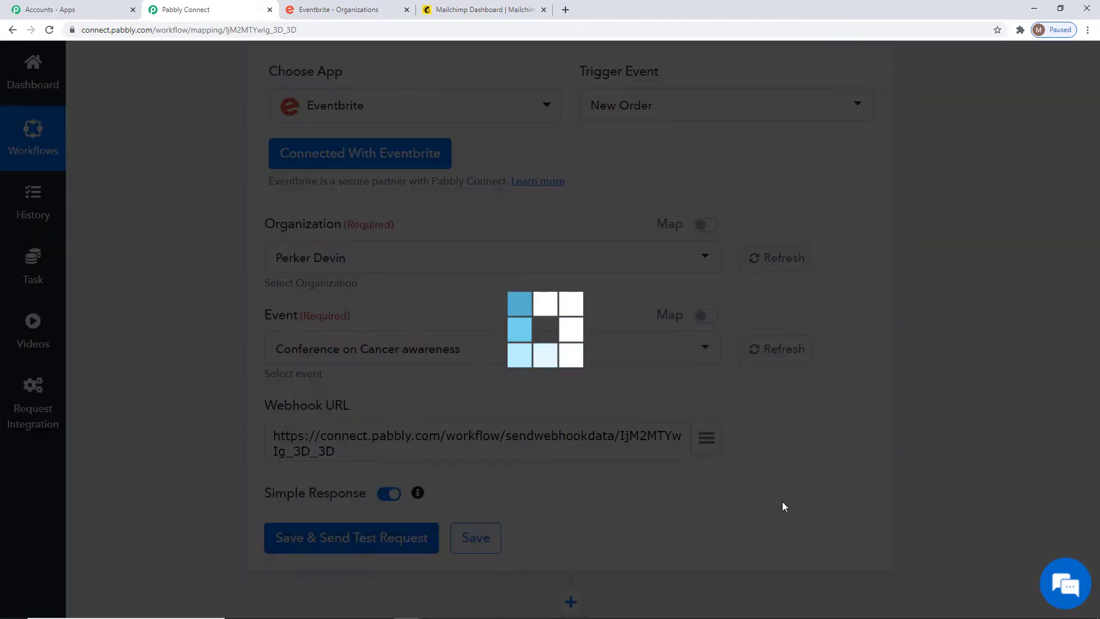
scroll(1013, 327, "down", 2)
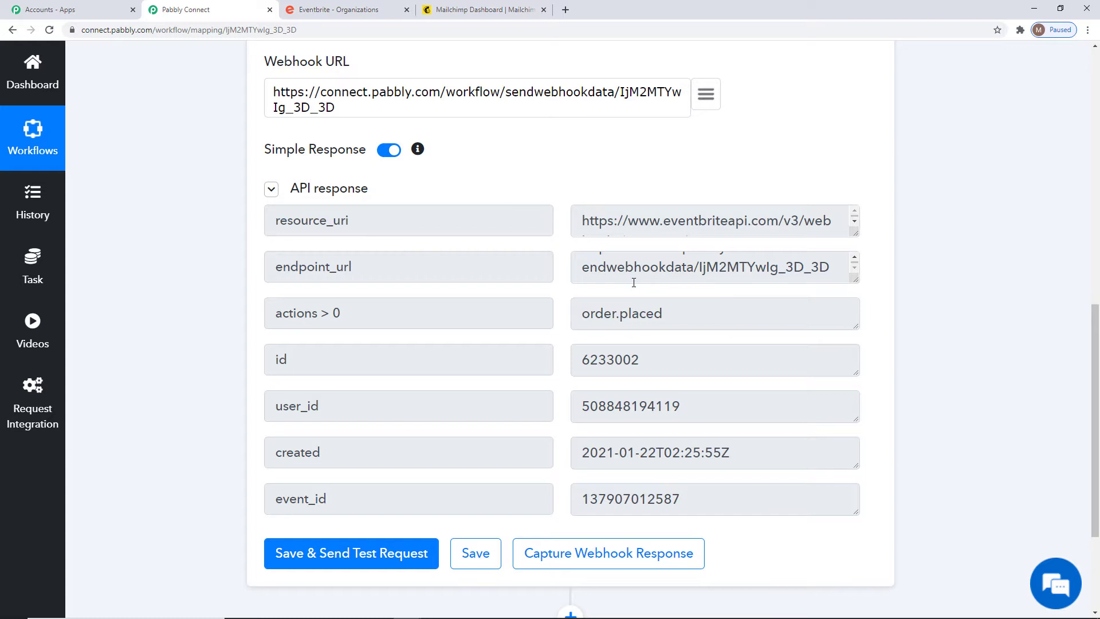
left_click(610, 553)
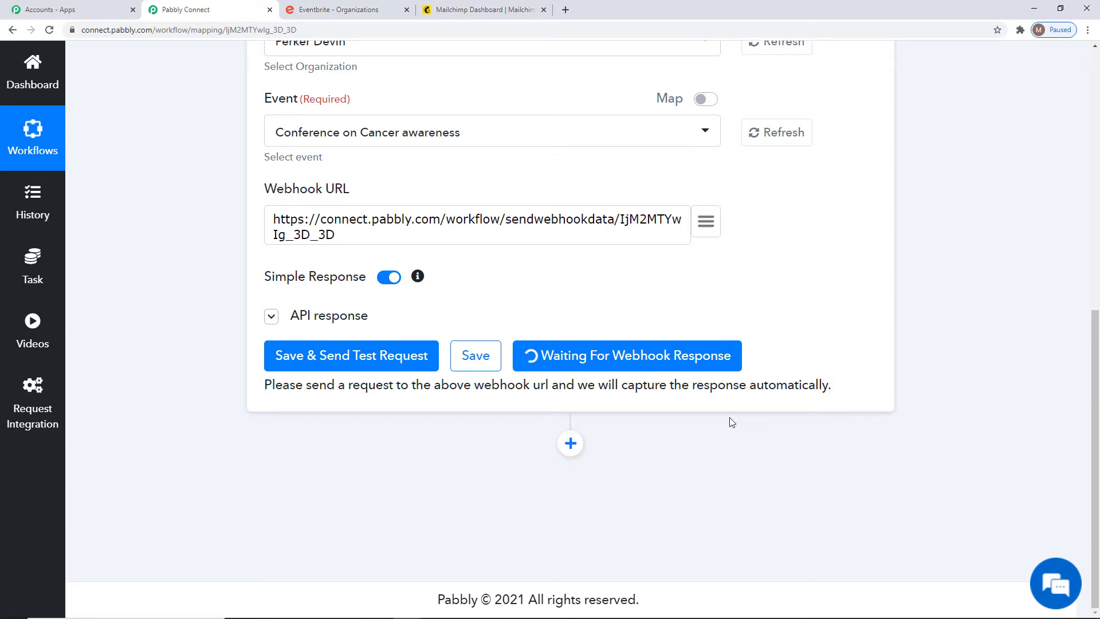
scroll(812, 468, "up", 5)
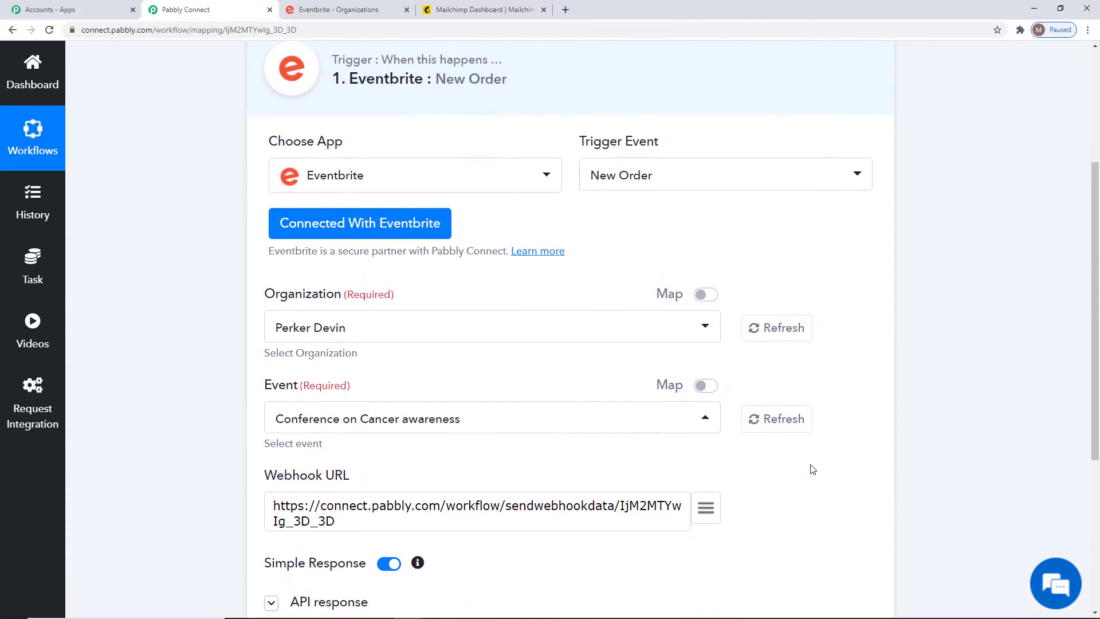
left_click(339, 13)
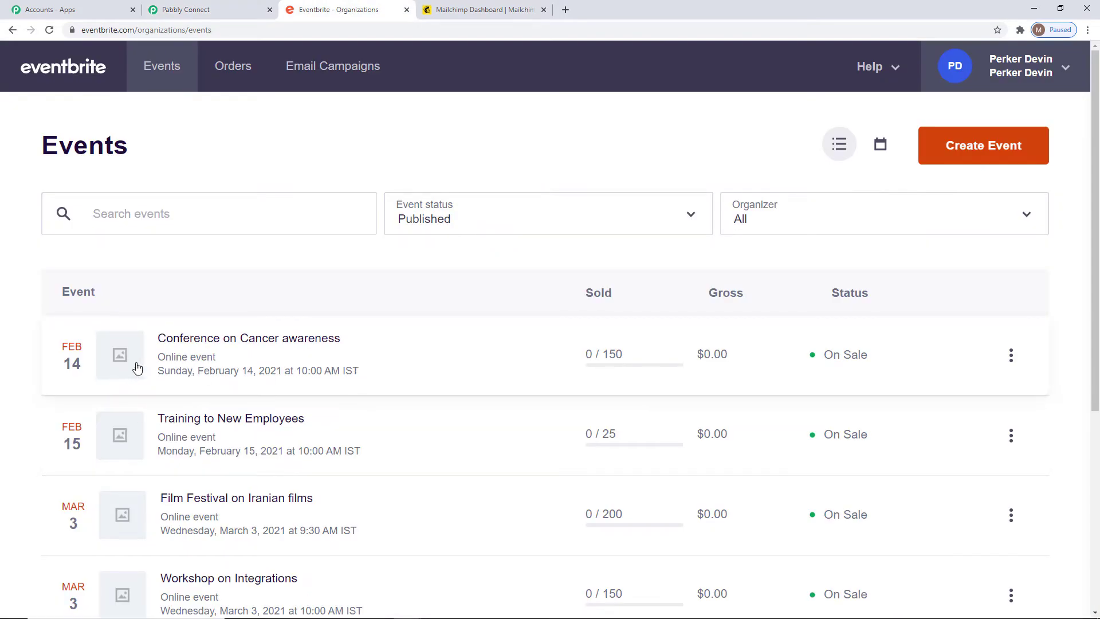
Copy the Conference on Cancer awareness event's public URL and load it in a new tab.
left_click(178, 10)
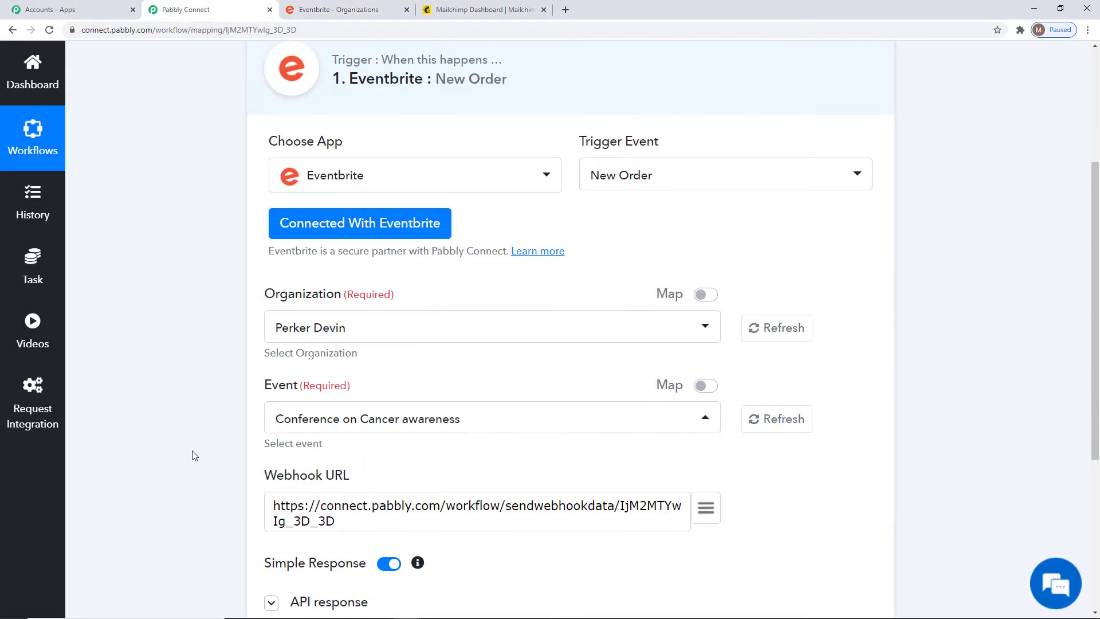
left_click(338, 10)
left_click(1011, 355)
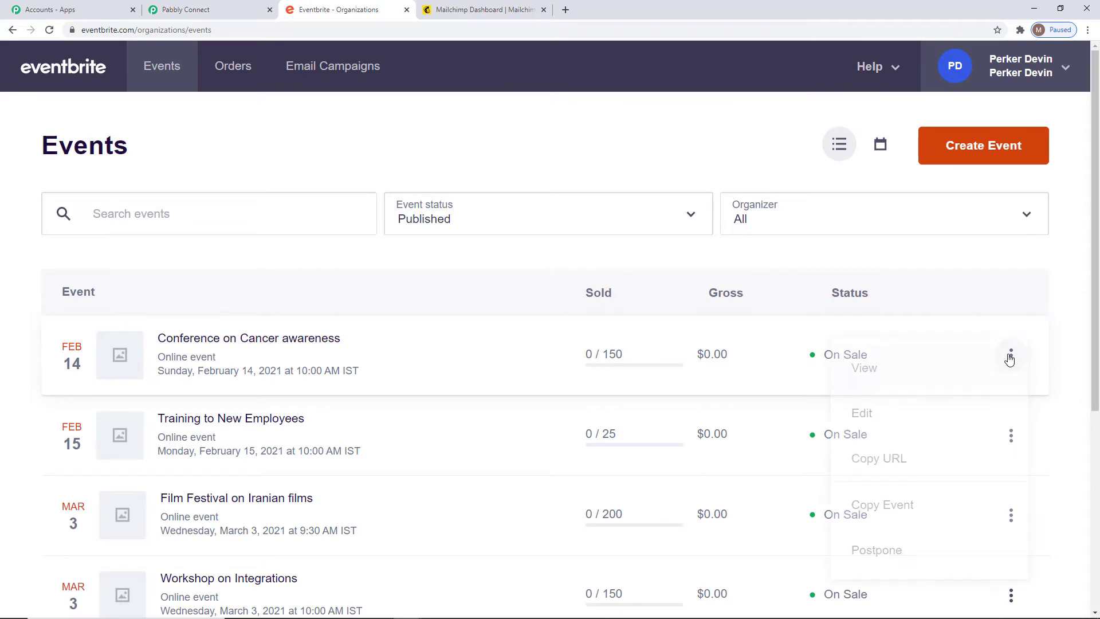
left_click(908, 457)
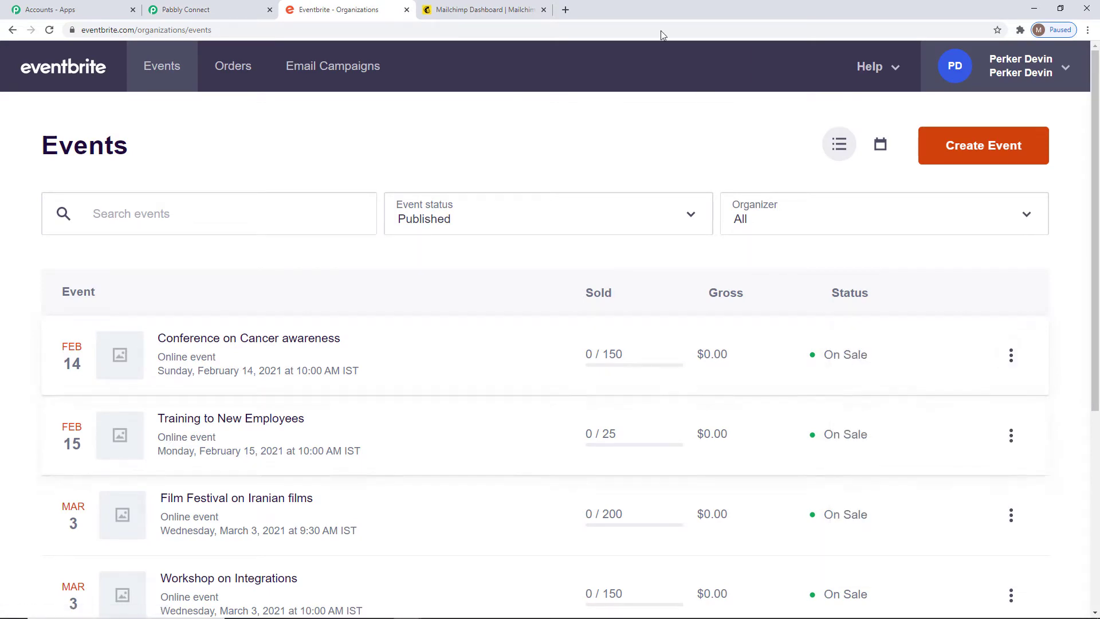
left_click(565, 10)
key("ctrl+v")
key("Return")
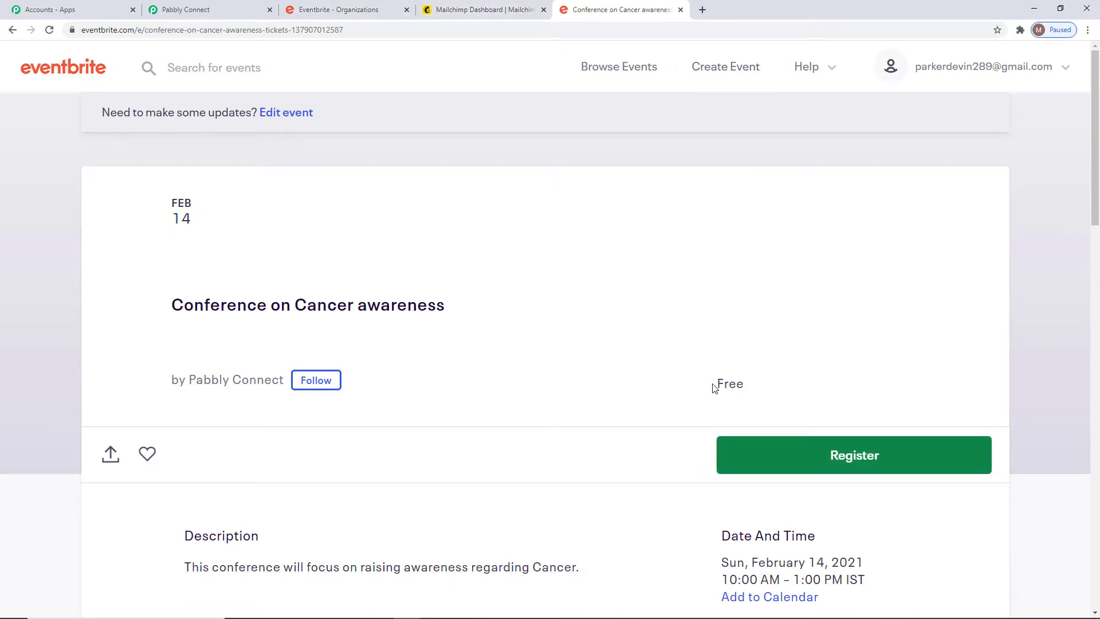
scroll(692, 378, "down", 5)
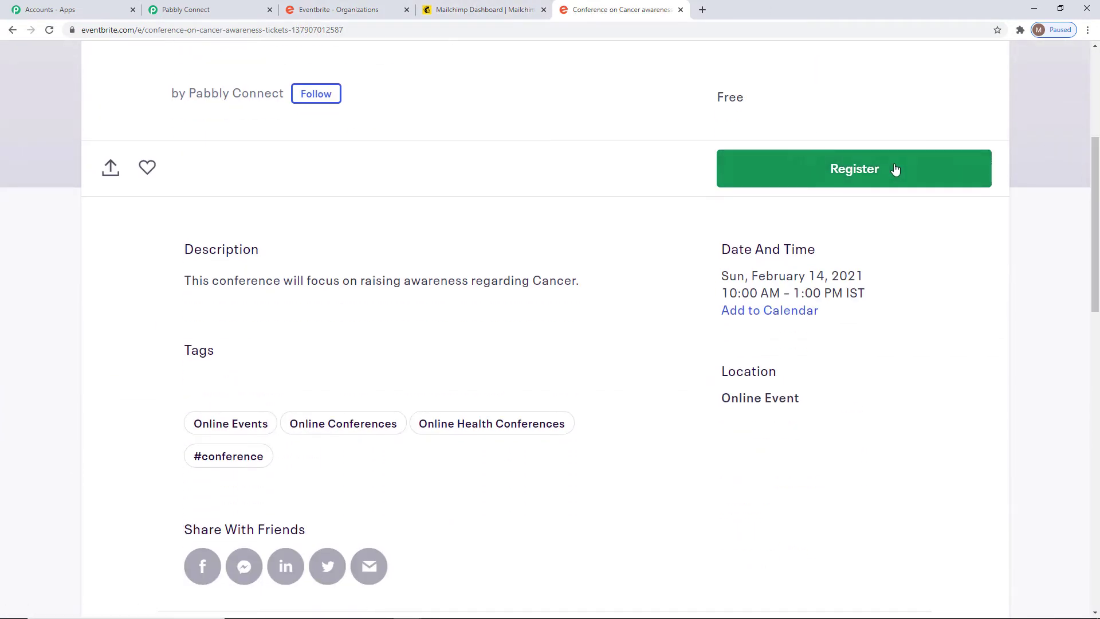
Register one free General Admission ticket and check the new order number.
left_click(896, 169)
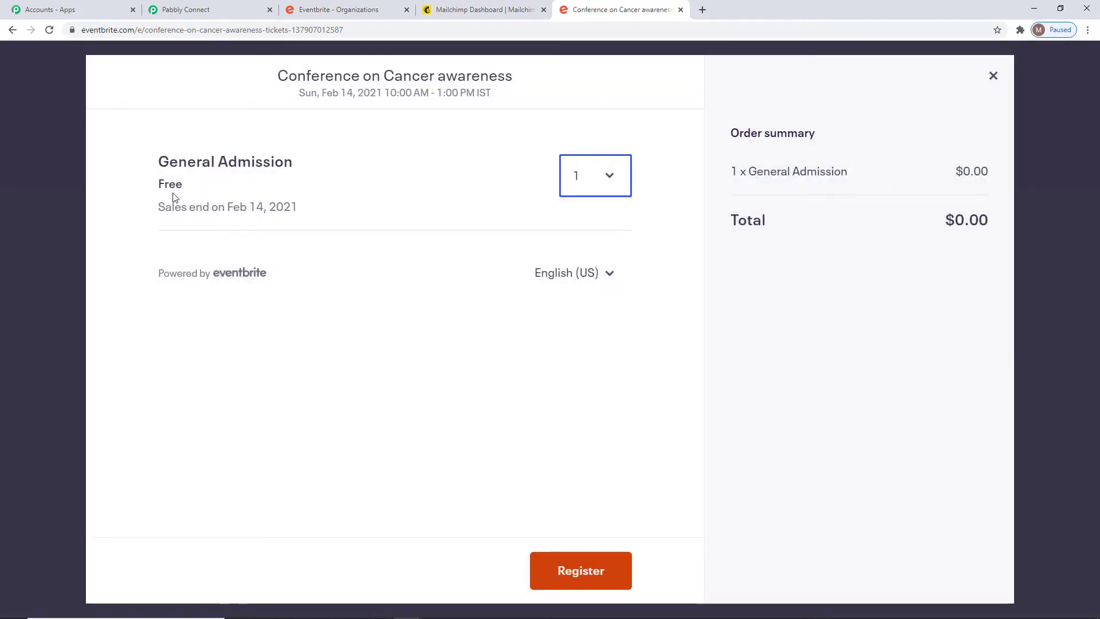
left_click(553, 573)
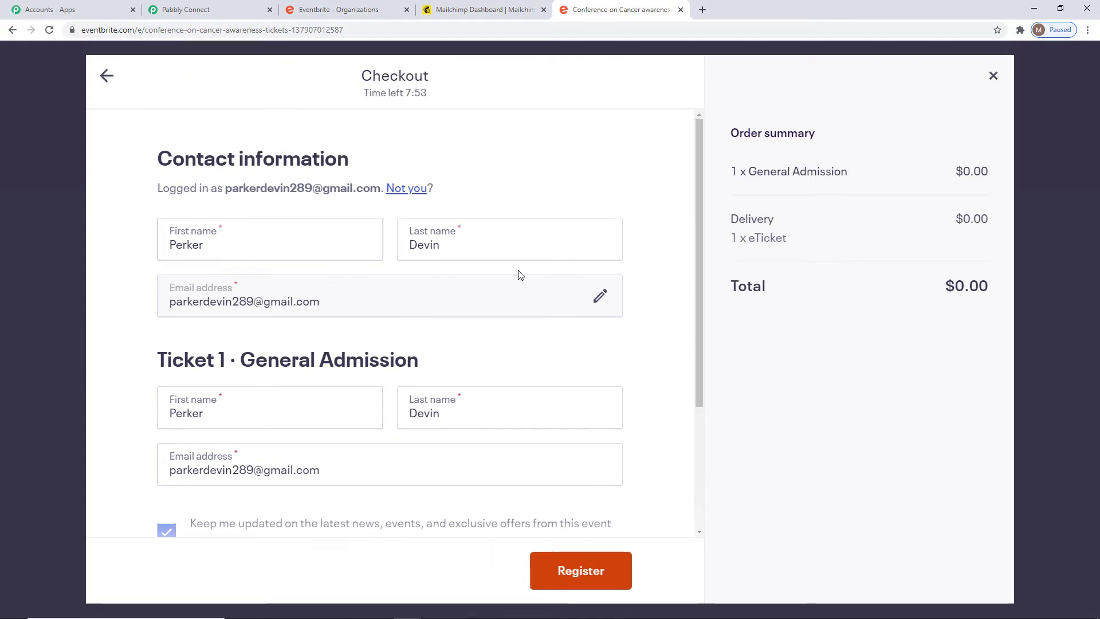
scroll(520, 317, "down", 1)
scroll(521, 317, "down", 1)
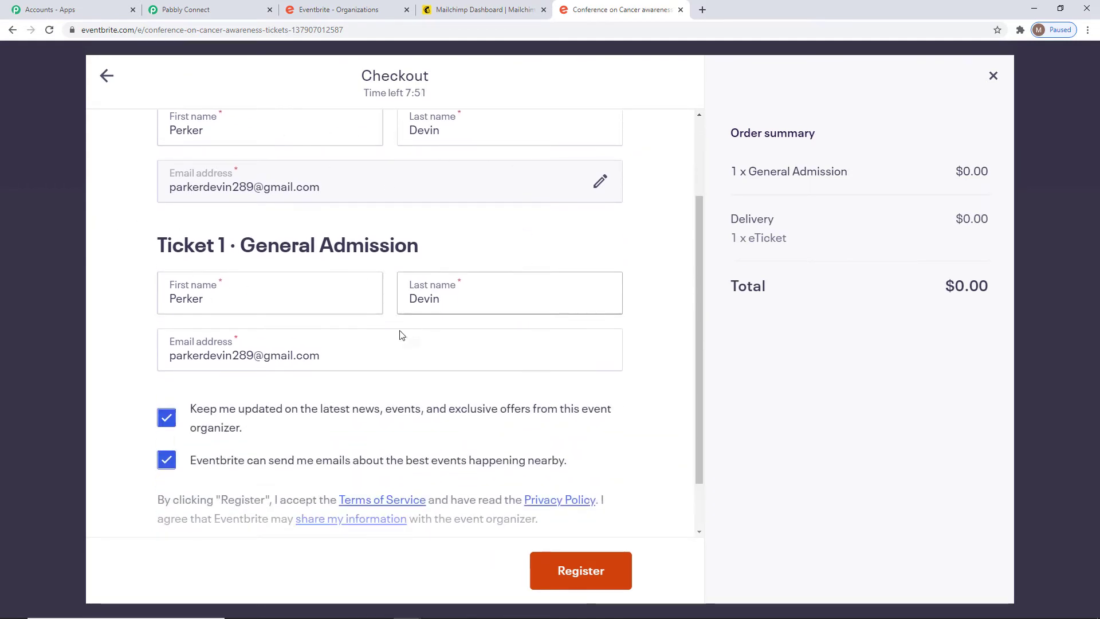
scroll(515, 357, "down", 1)
left_click(590, 573)
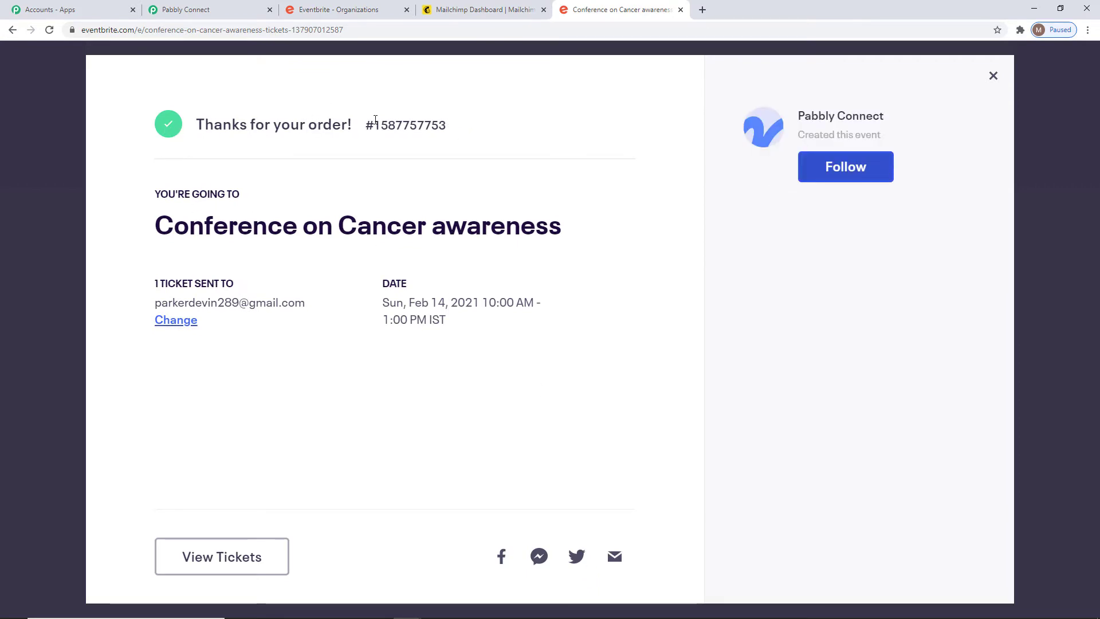
double_click(447, 124)
left_click(186, 275)
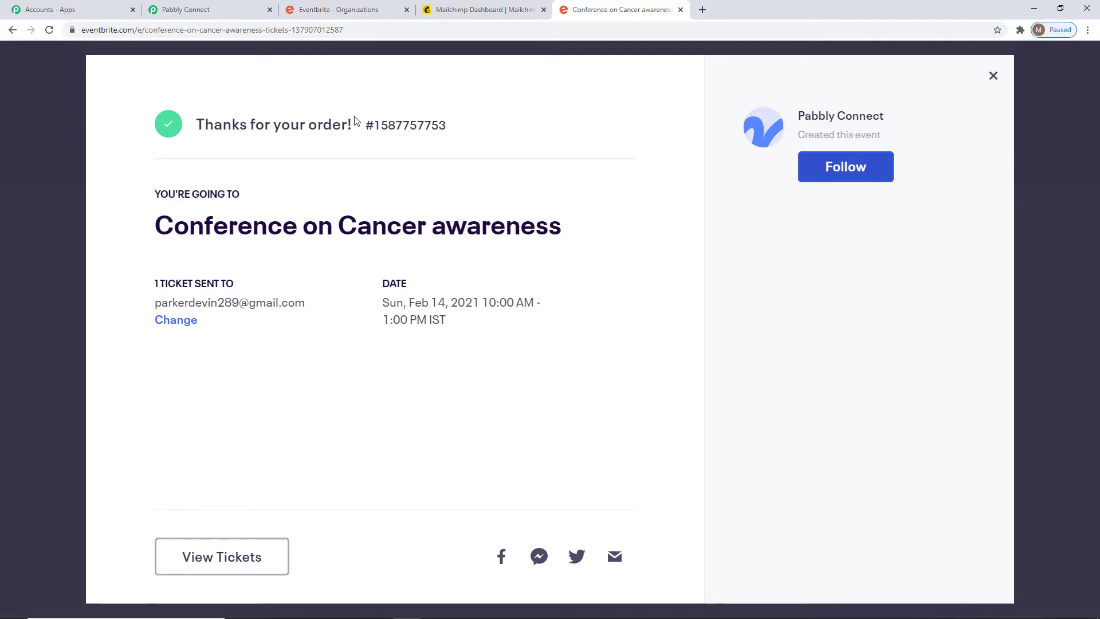
Inspect the captured api_url containing the order number and save the trigger's API data.
left_click(194, 11)
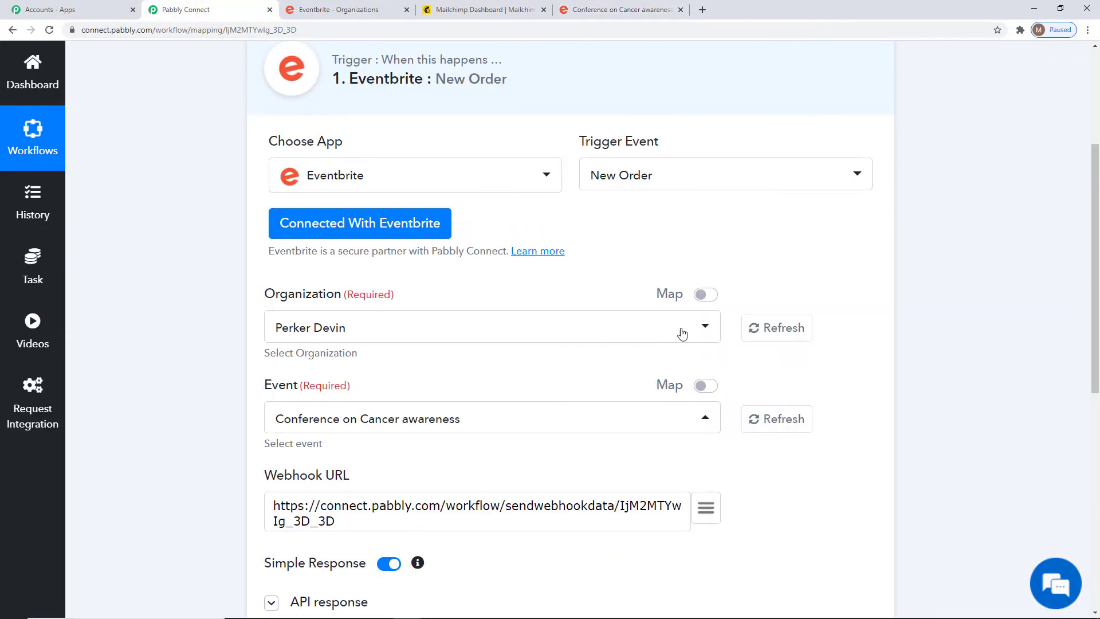
scroll(953, 378, "down", 8)
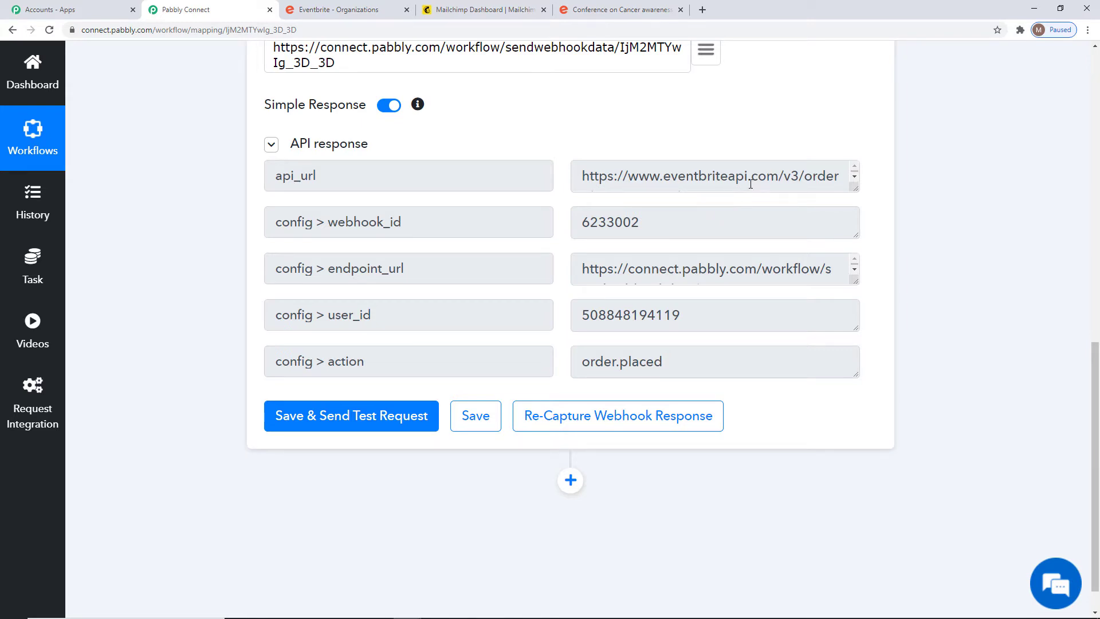
left_click_drag(855, 186, 856, 214)
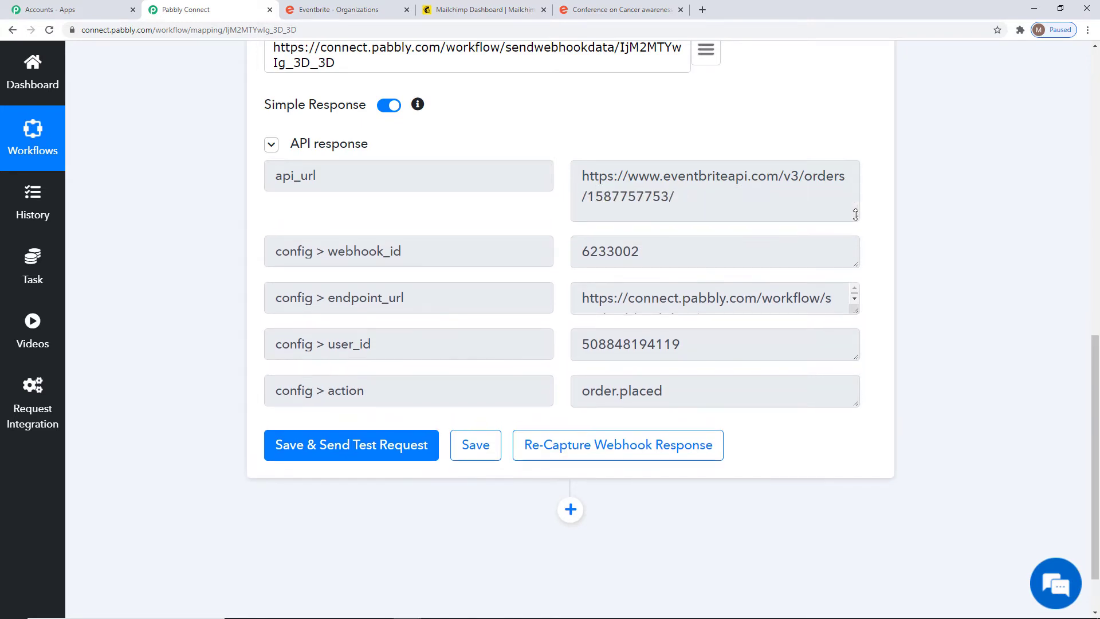
left_click_drag(590, 196, 669, 198)
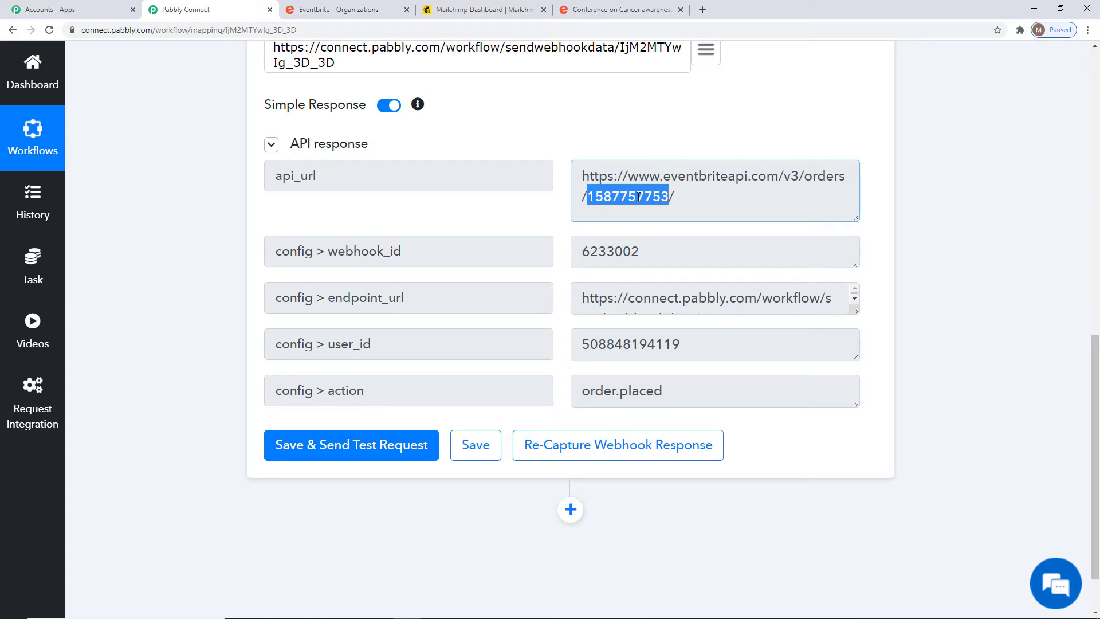
left_click(706, 204)
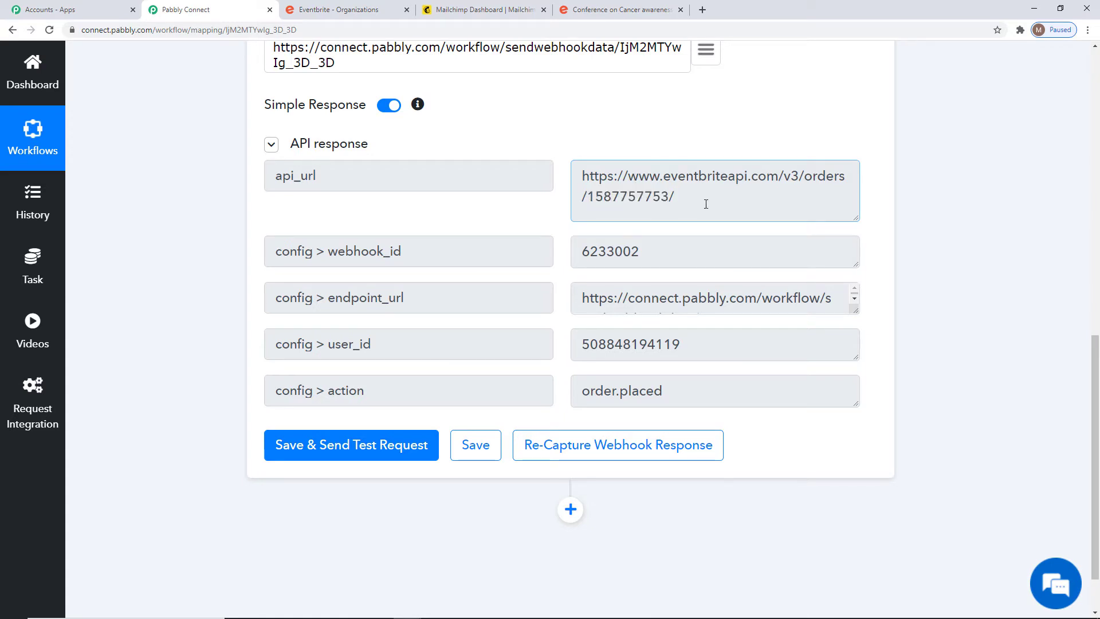
key("ctrl+a")
left_click(599, 200)
left_click_drag(587, 198, 673, 197)
left_click(706, 208)
scroll(1023, 336, "down", 2)
left_click(484, 380)
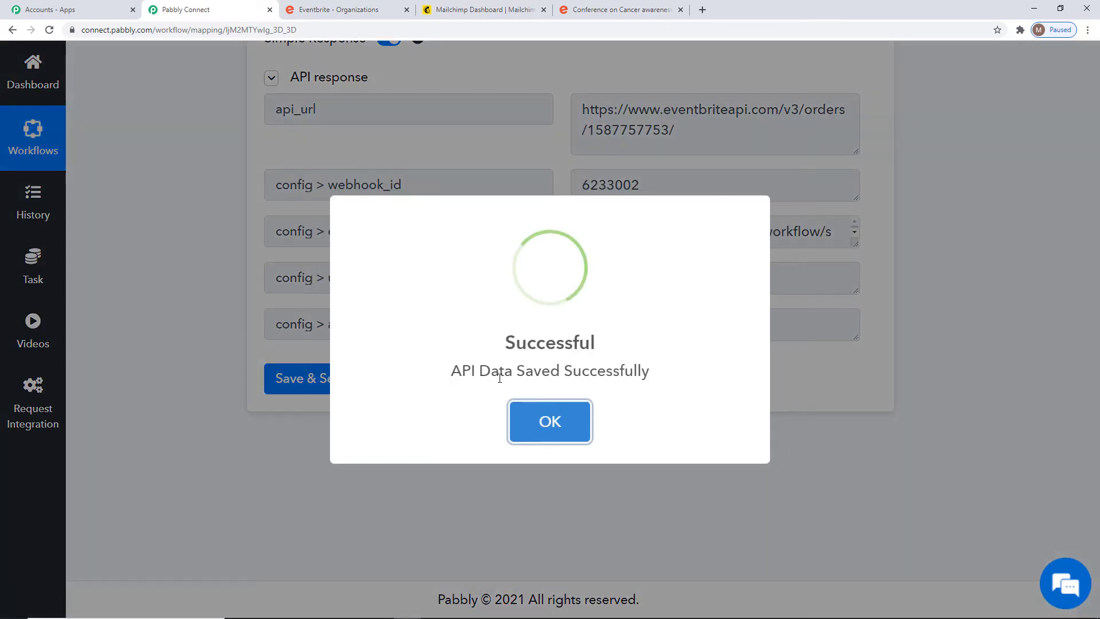
left_click(548, 434)
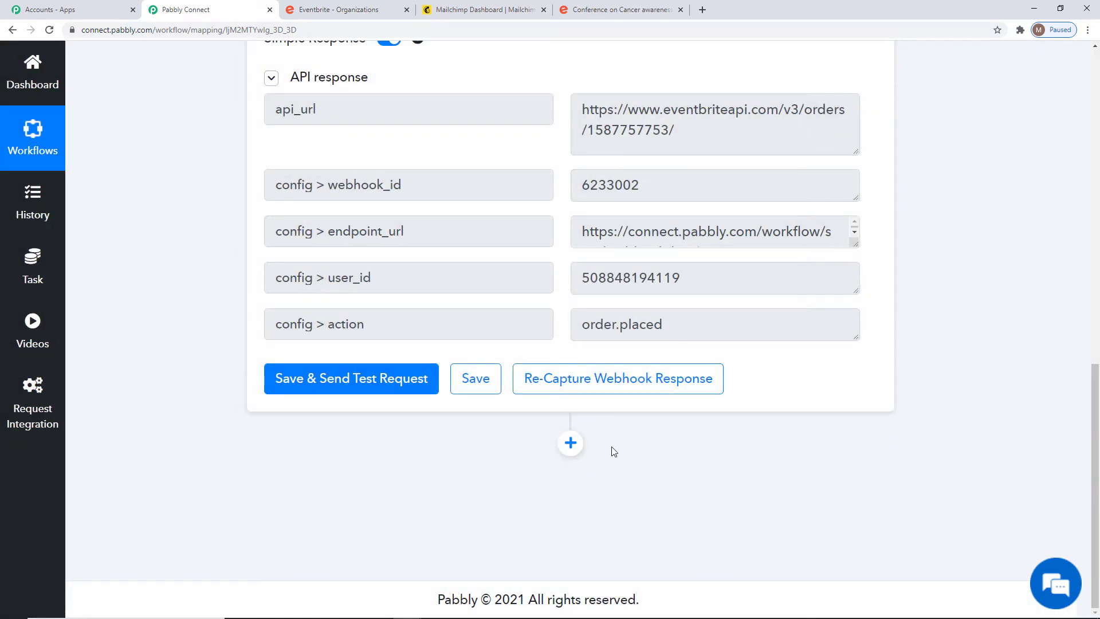
left_click(570, 443)
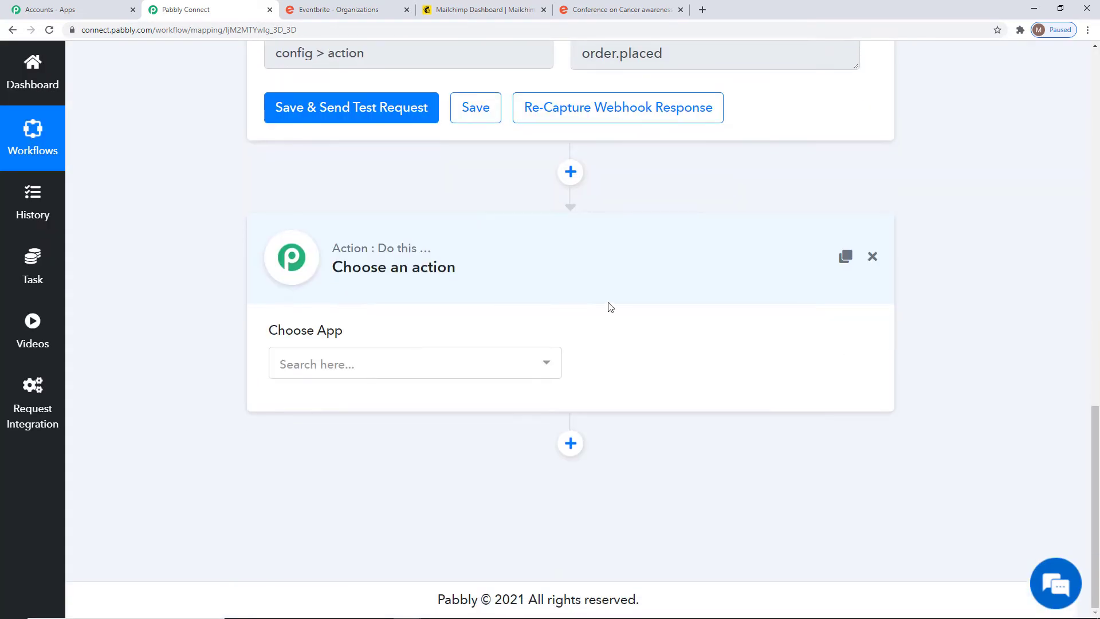
Add a Text Formatter action step using the Split Text action.
left_click(503, 371)
type("text")
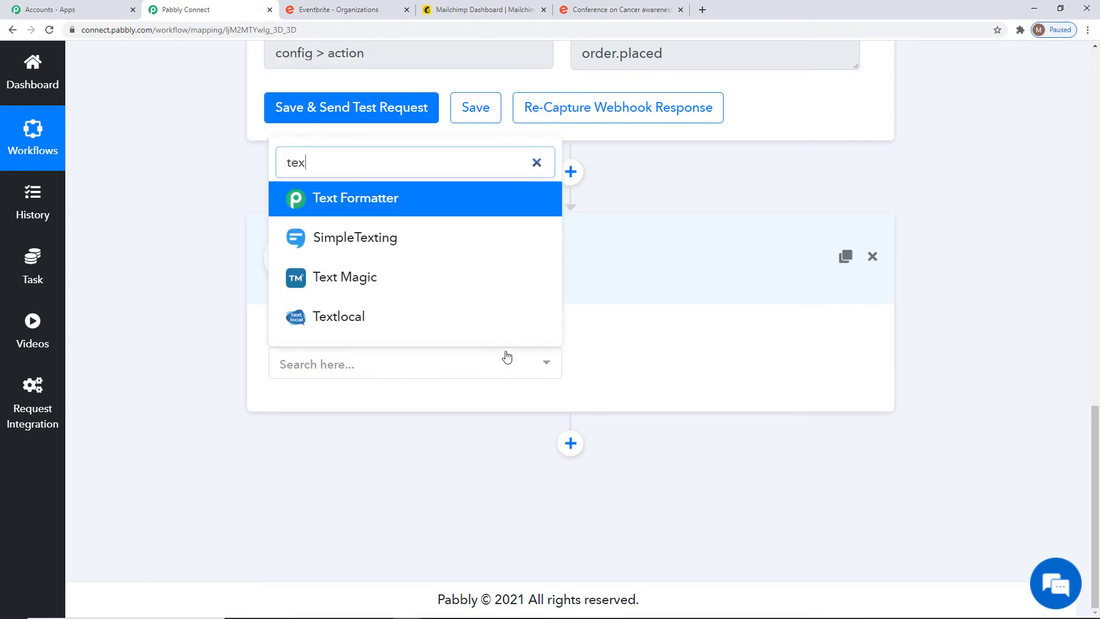
left_click(438, 205)
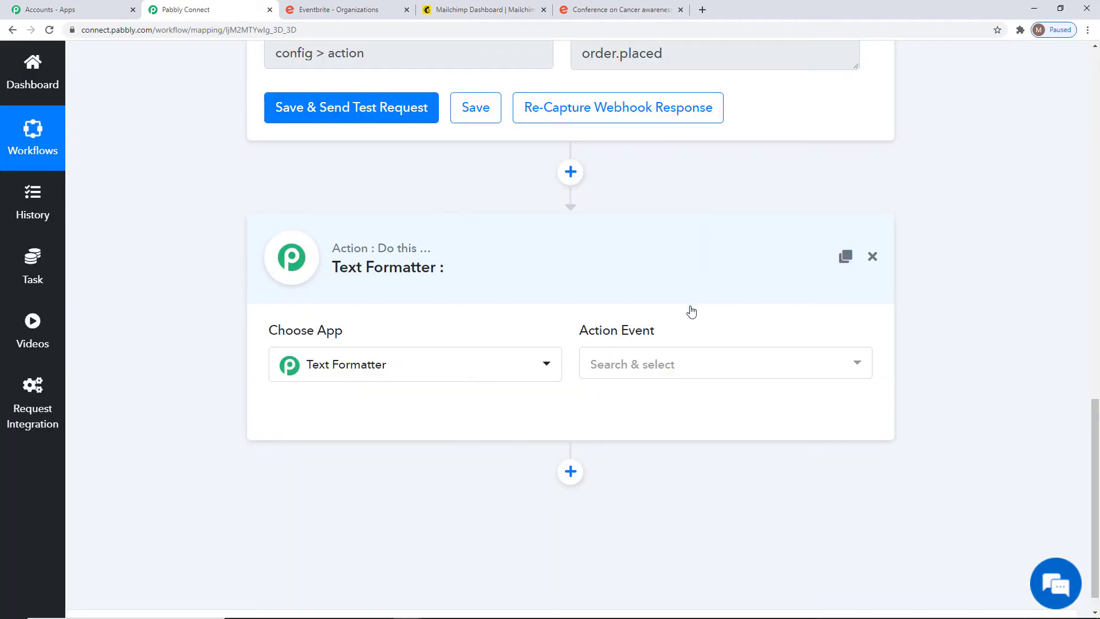
left_click(672, 370)
left_click(607, 275)
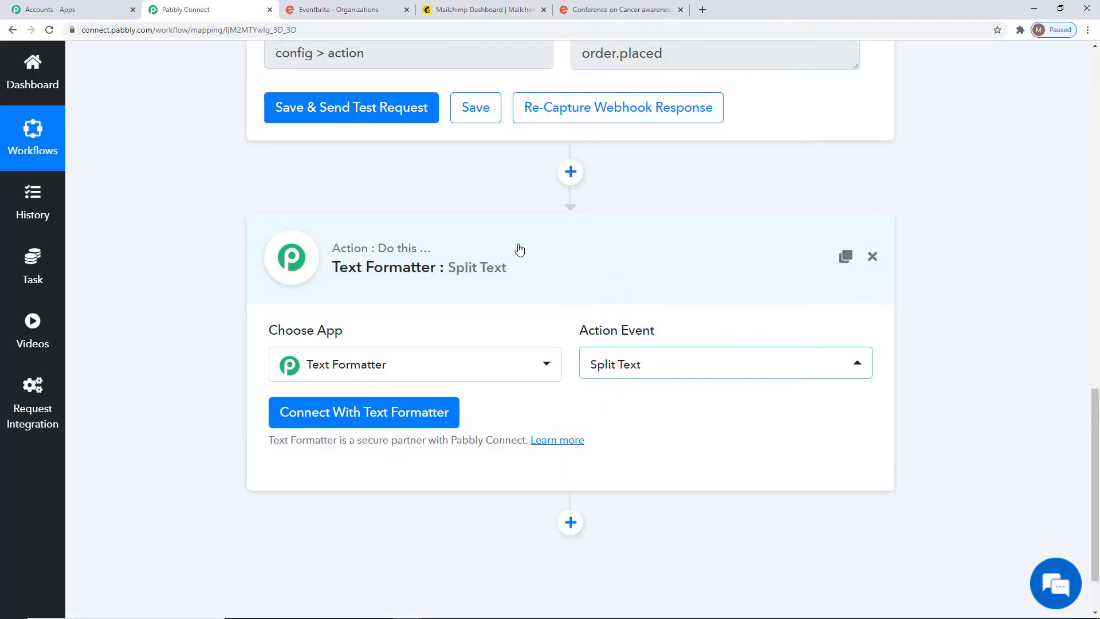
left_click(397, 412)
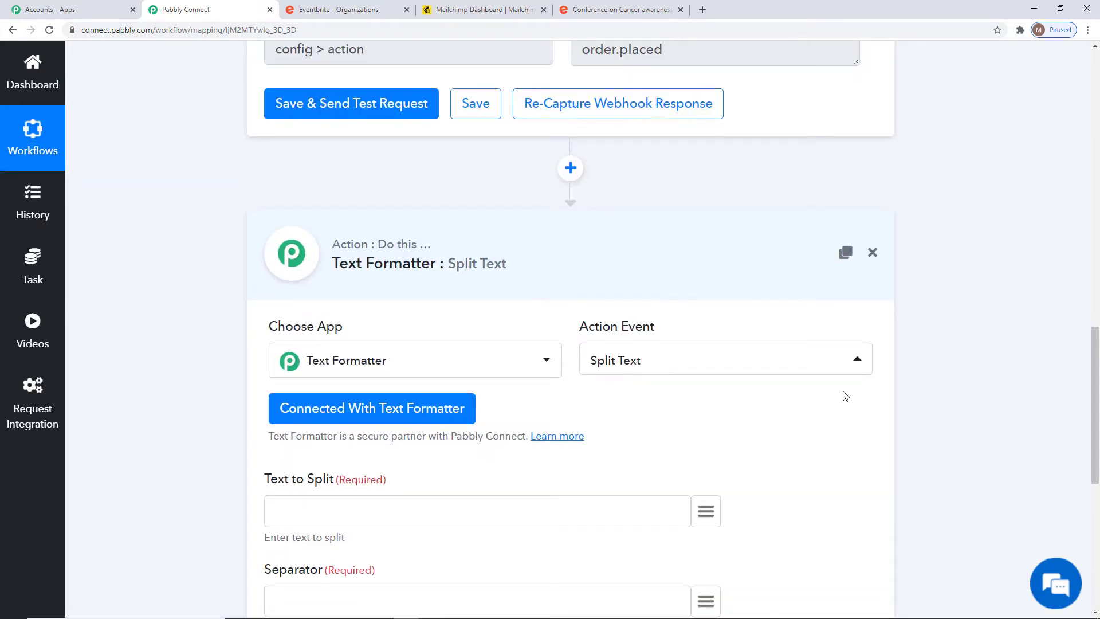
scroll(343, 325, "down", 3)
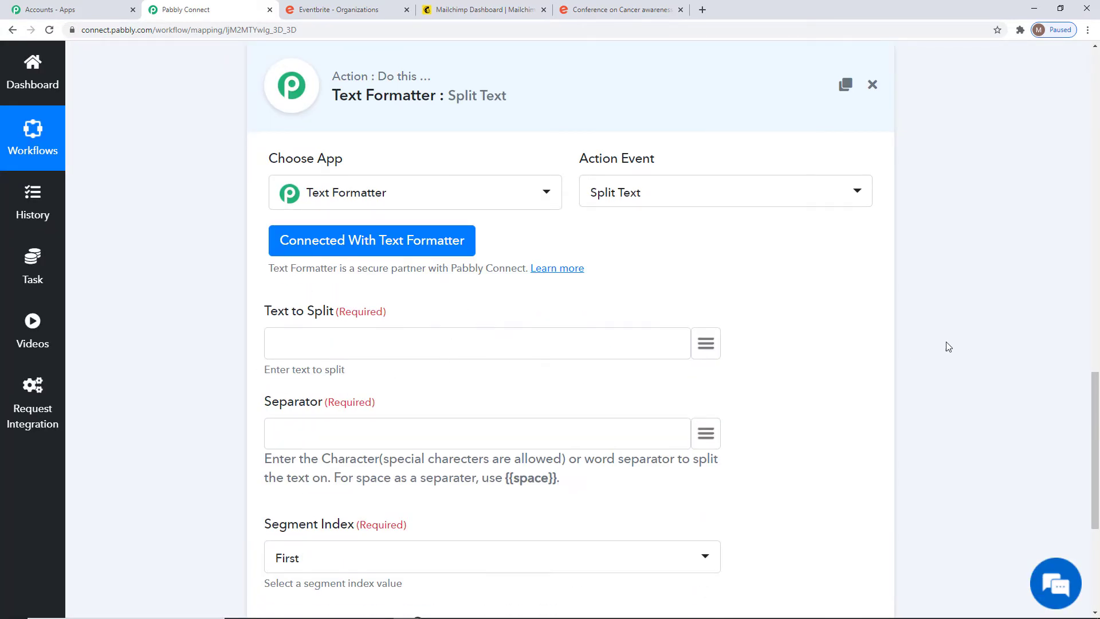
scroll(948, 347, "up", 9)
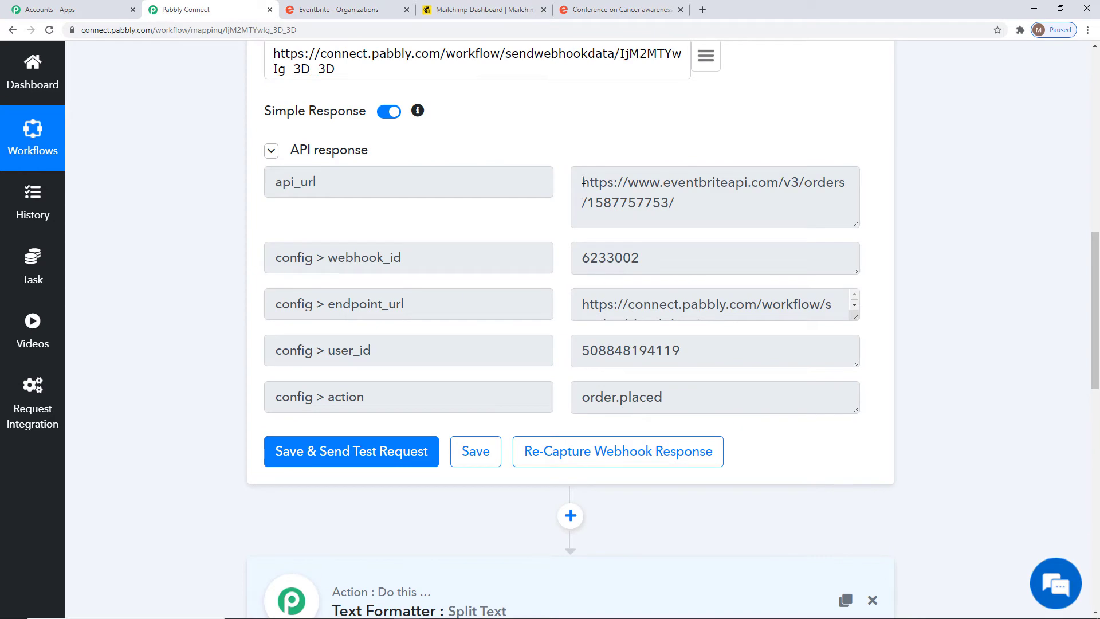
left_click_drag(584, 181, 668, 204)
left_click(1045, 270)
scroll(1055, 314, "down", 5)
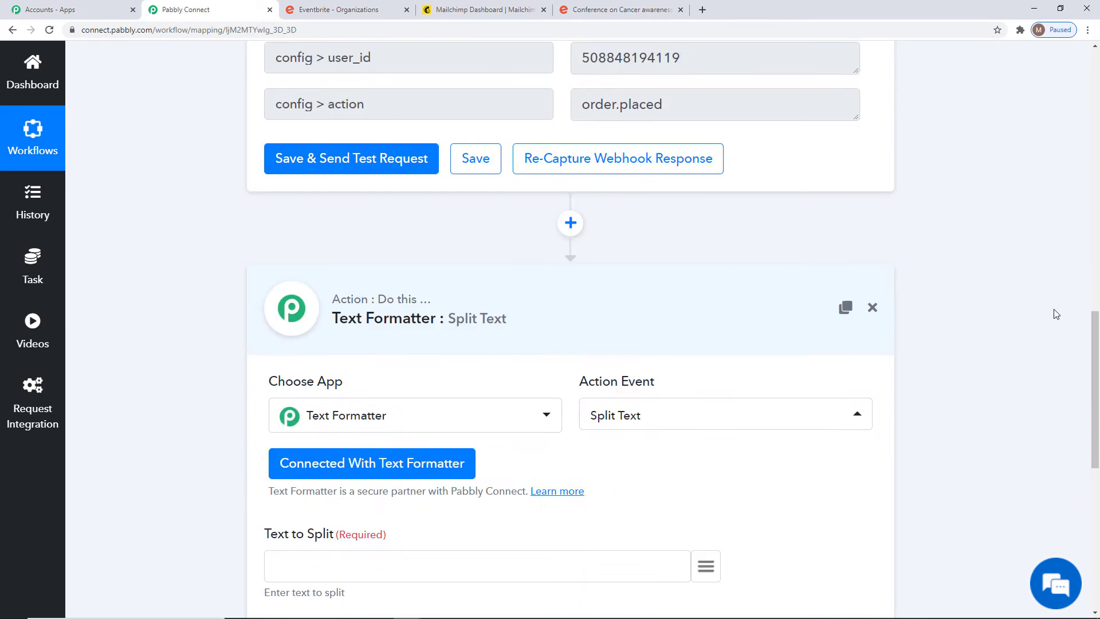
scroll(1056, 314, "down", 5)
Split the trigger's api_url on '/' and take the Second to Last segment.
left_click(706, 288)
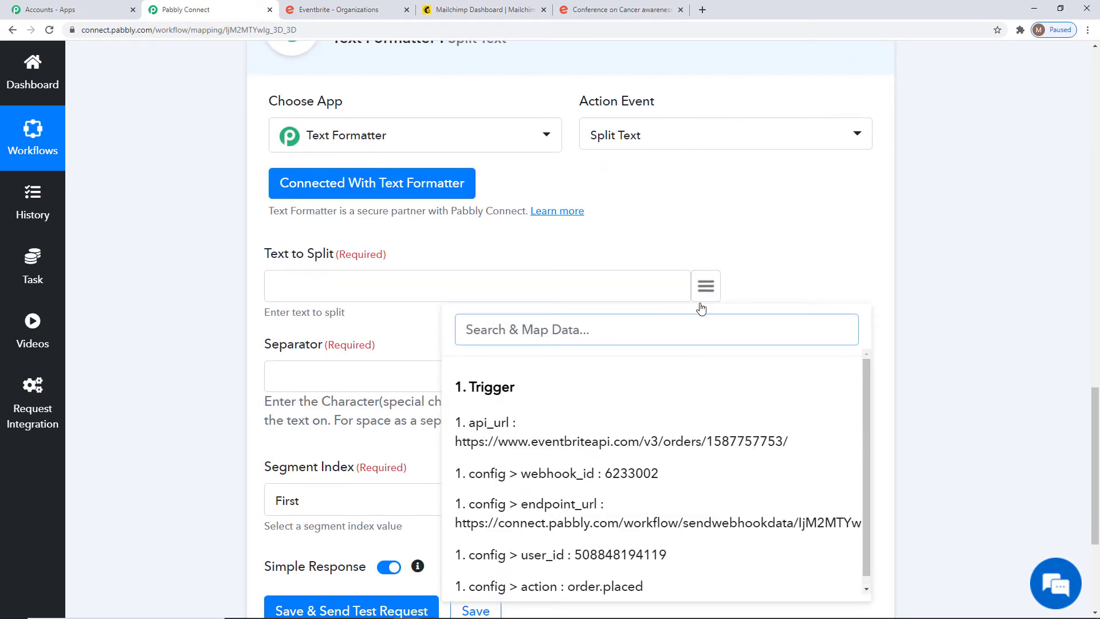
left_click(604, 440)
scroll(305, 178, "down", 3)
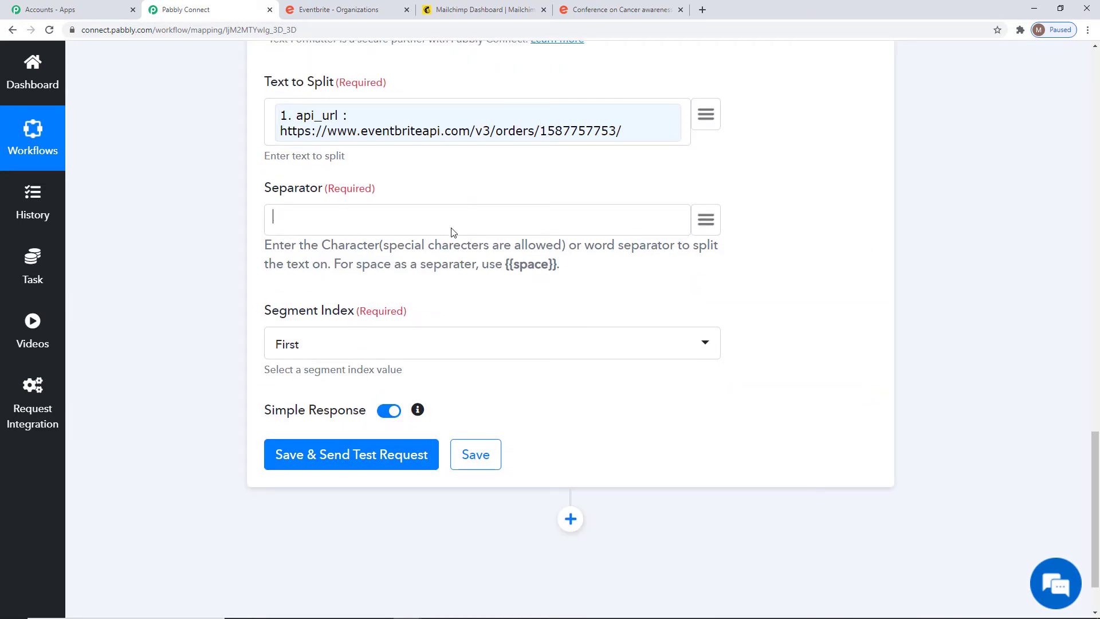
type("/")
scroll(769, 290, "up", 1)
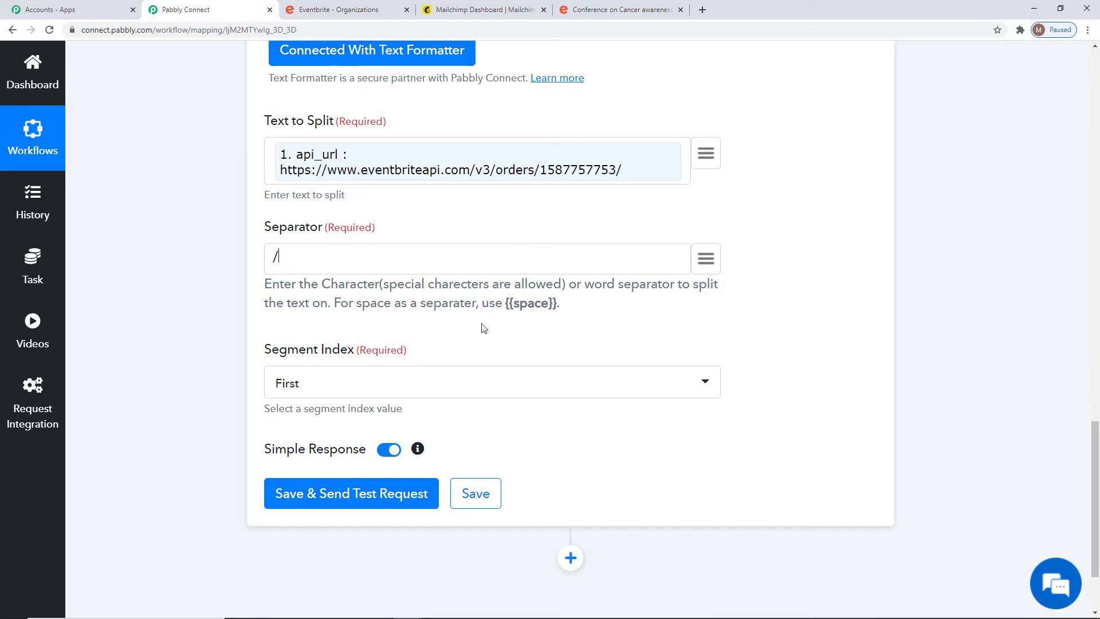
left_click(451, 392)
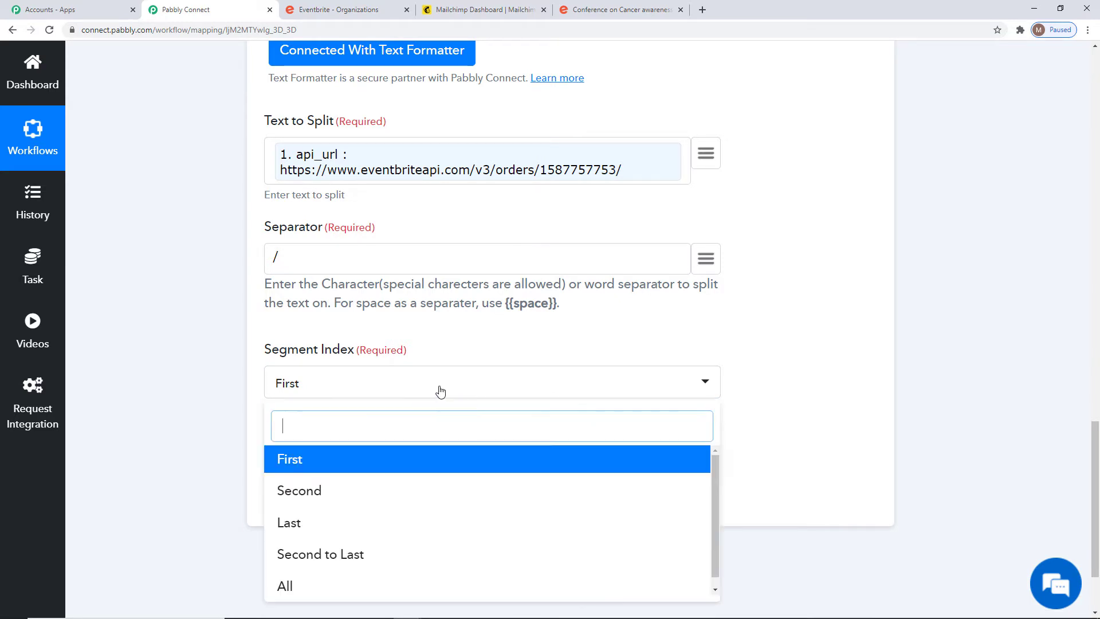
left_click(369, 553)
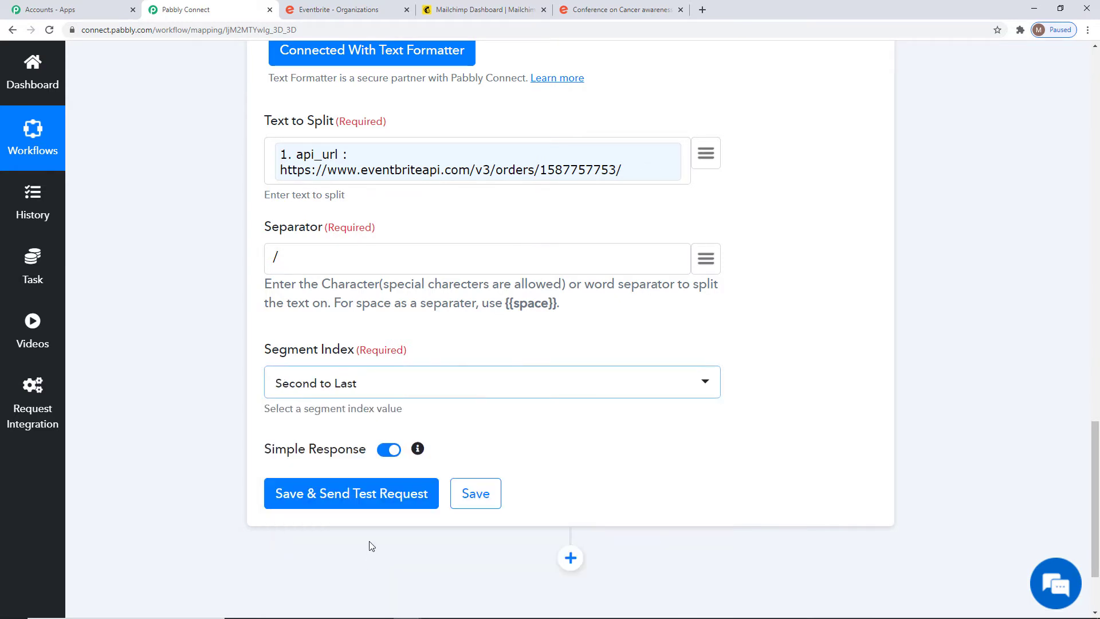
left_click(342, 503)
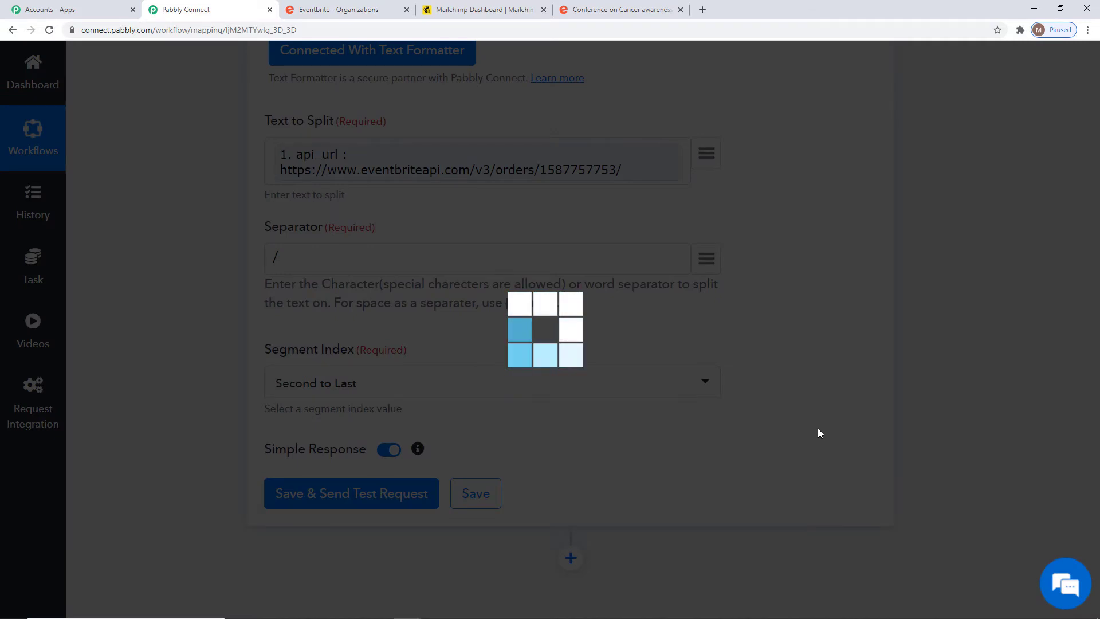
scroll(930, 404, "down", 3)
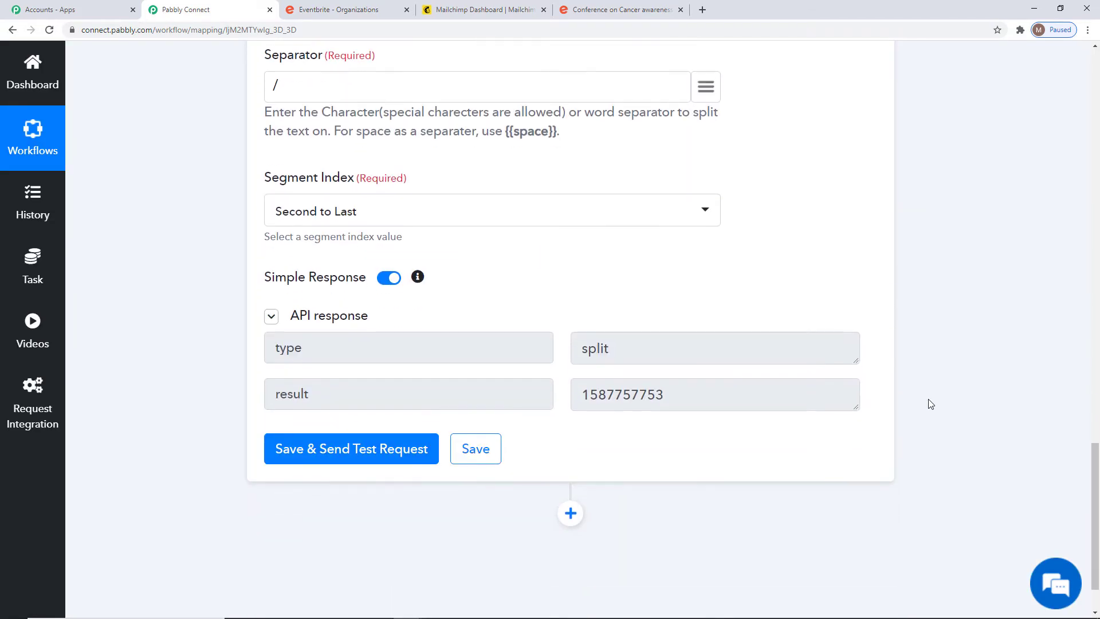
double_click(619, 396)
left_click(608, 405)
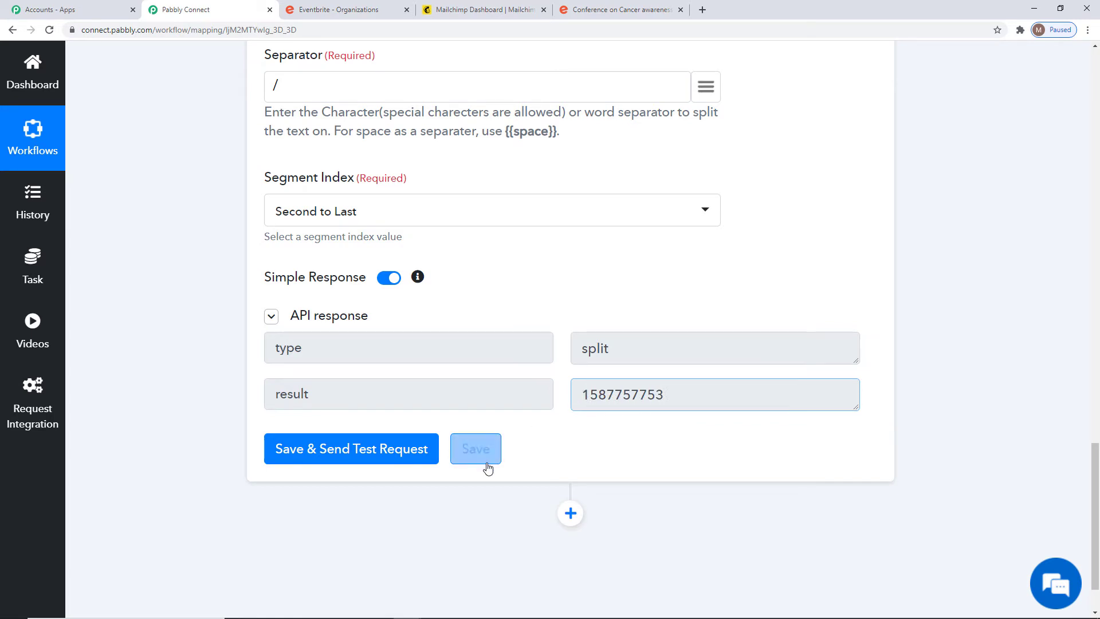
left_click(470, 450)
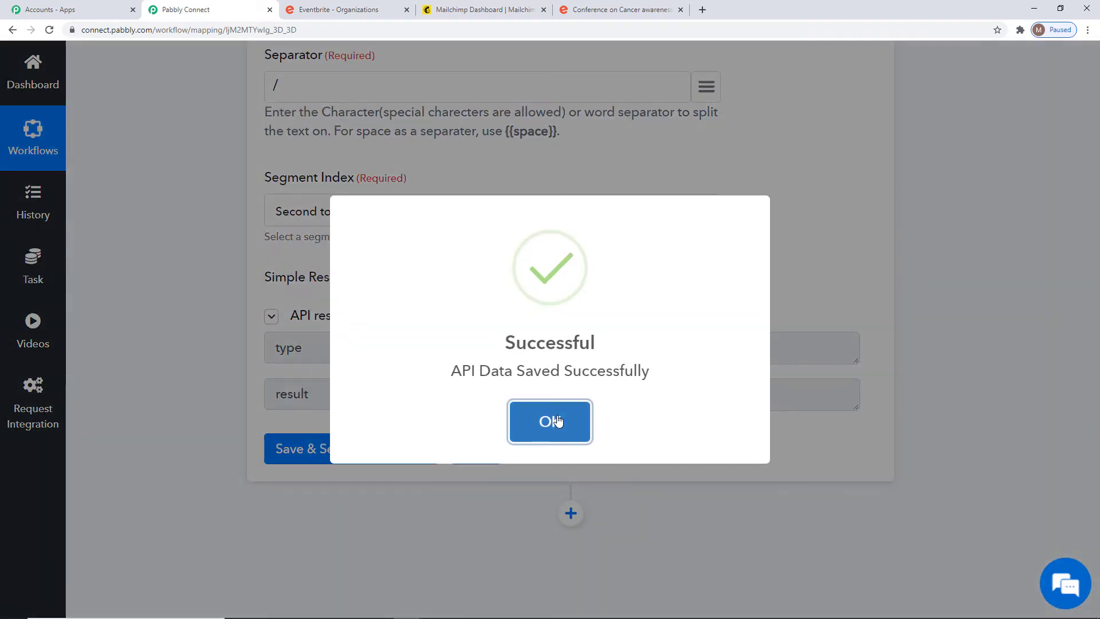
left_click(553, 422)
left_click_drag(579, 396, 671, 396)
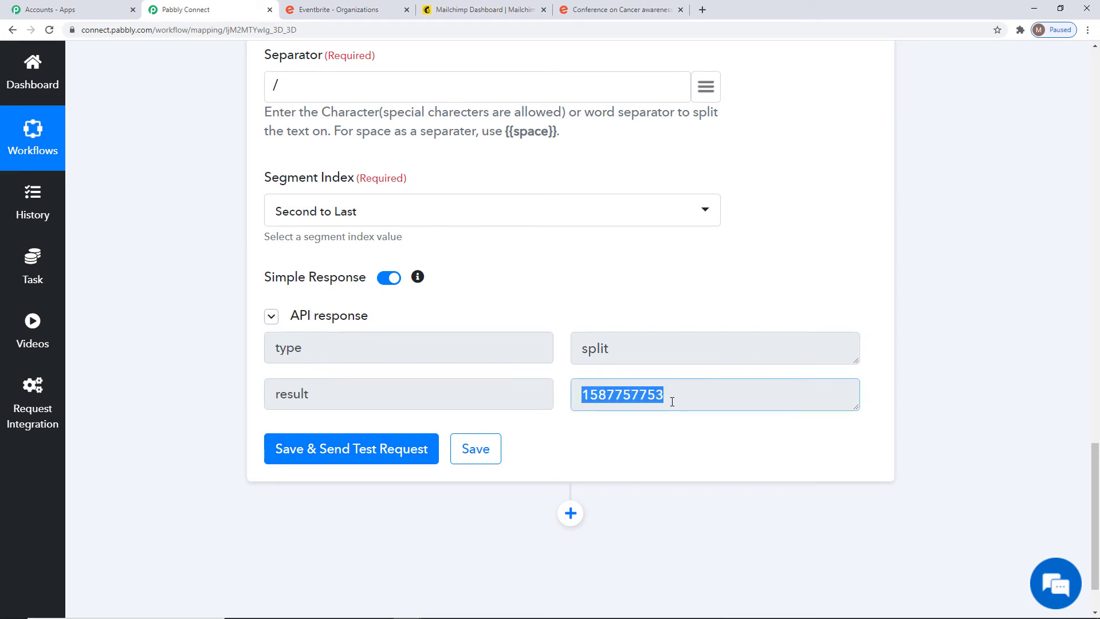
left_click(630, 395)
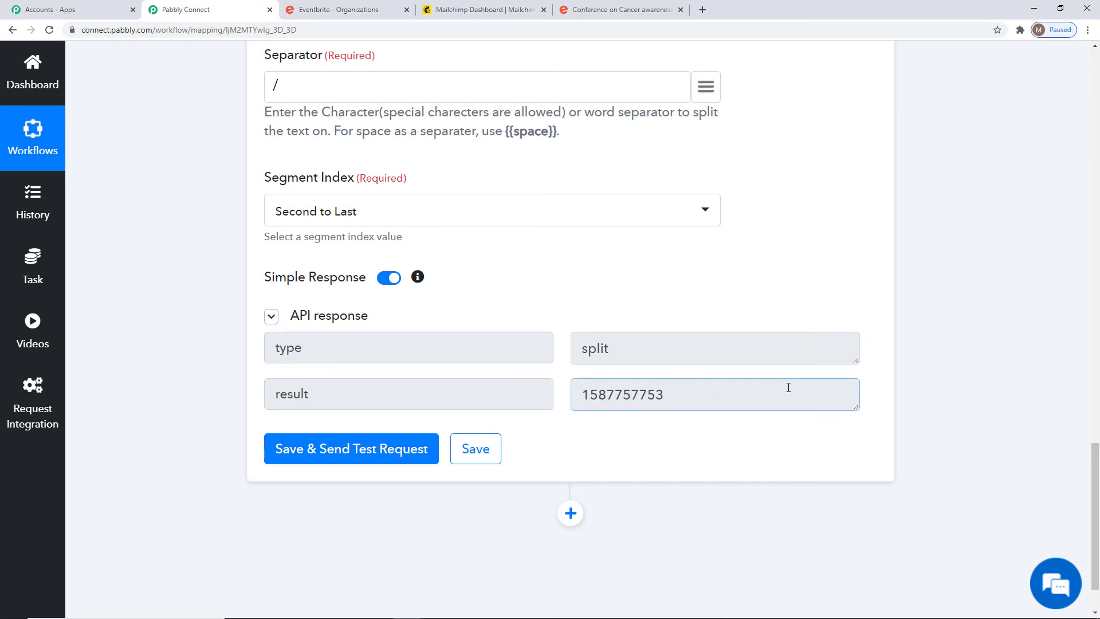
scroll(767, 307, "down", 1)
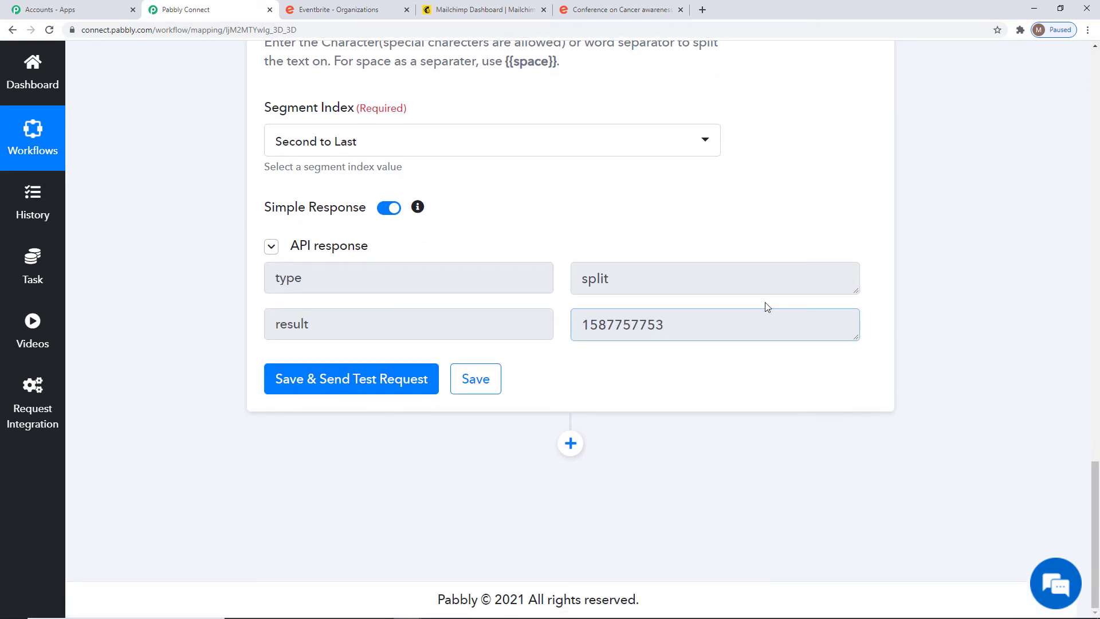
Add an Eventbrite action step with the Get Attendee by Order Id action.
left_click(571, 443)
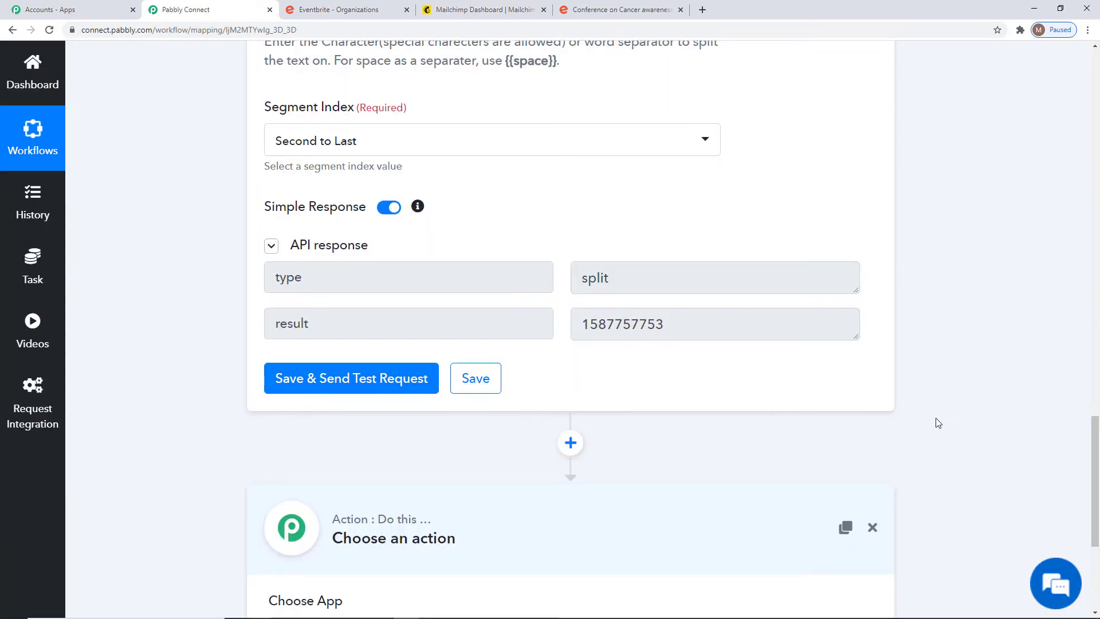
left_click(451, 362)
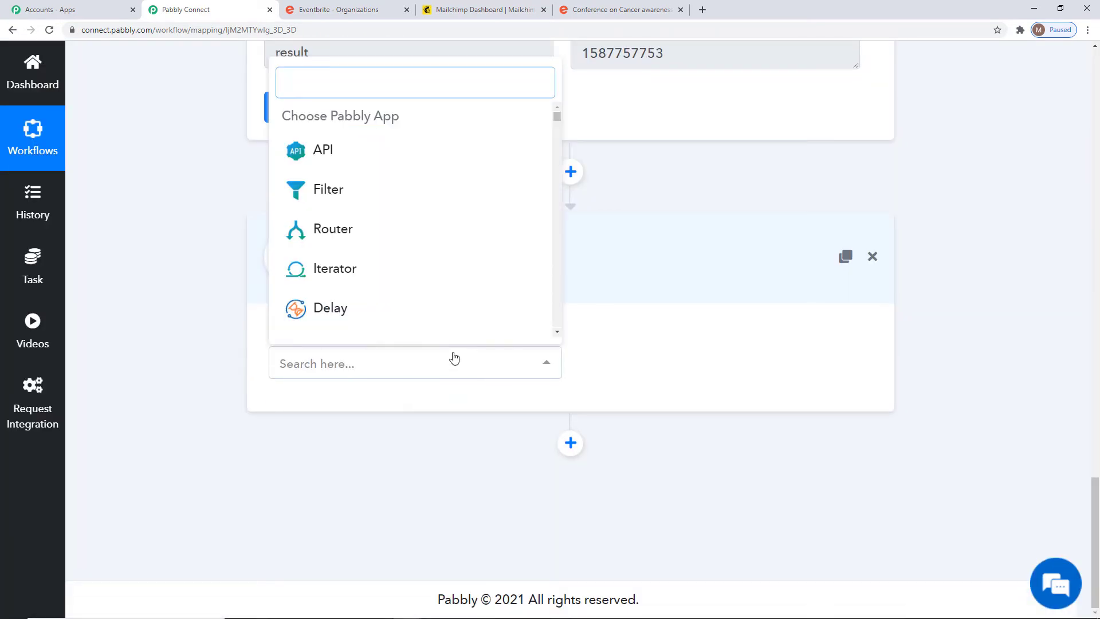
type("event")
left_click(391, 237)
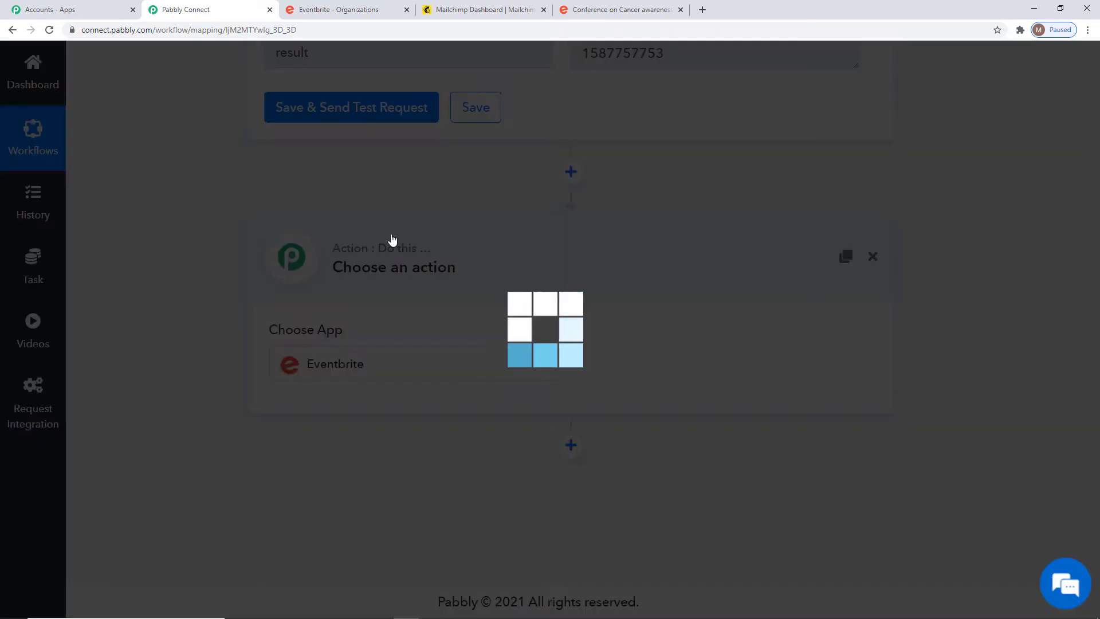
left_click(594, 364)
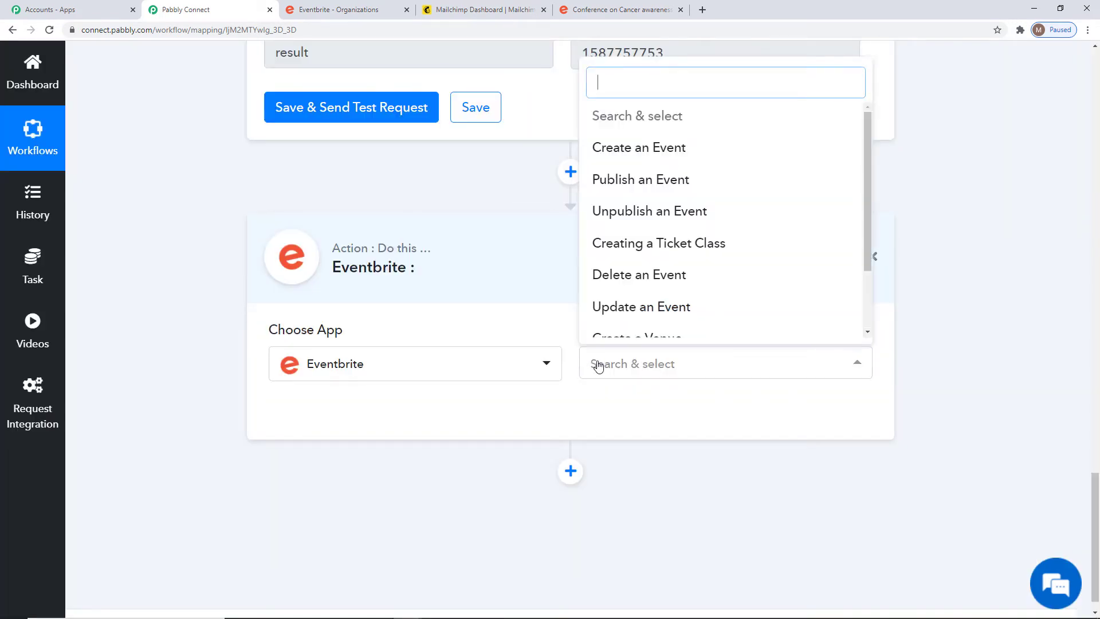
scroll(725, 204, "down", 1)
scroll(722, 223, "down", 1)
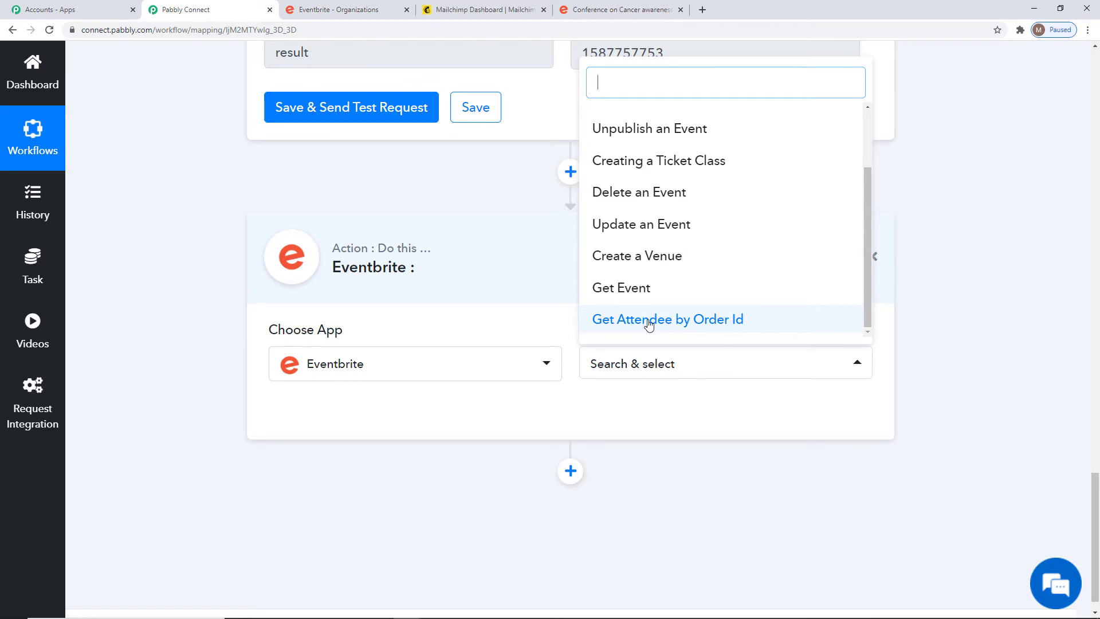
left_click(689, 325)
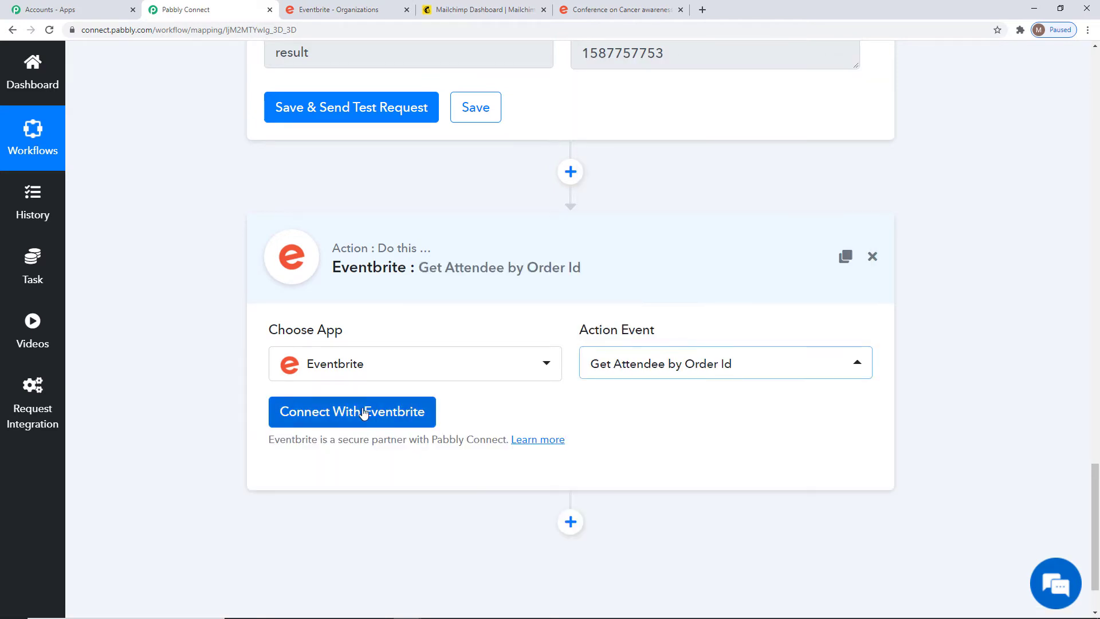
Connect the step using the saved Eventbrite #4 credentials.
left_click(363, 413)
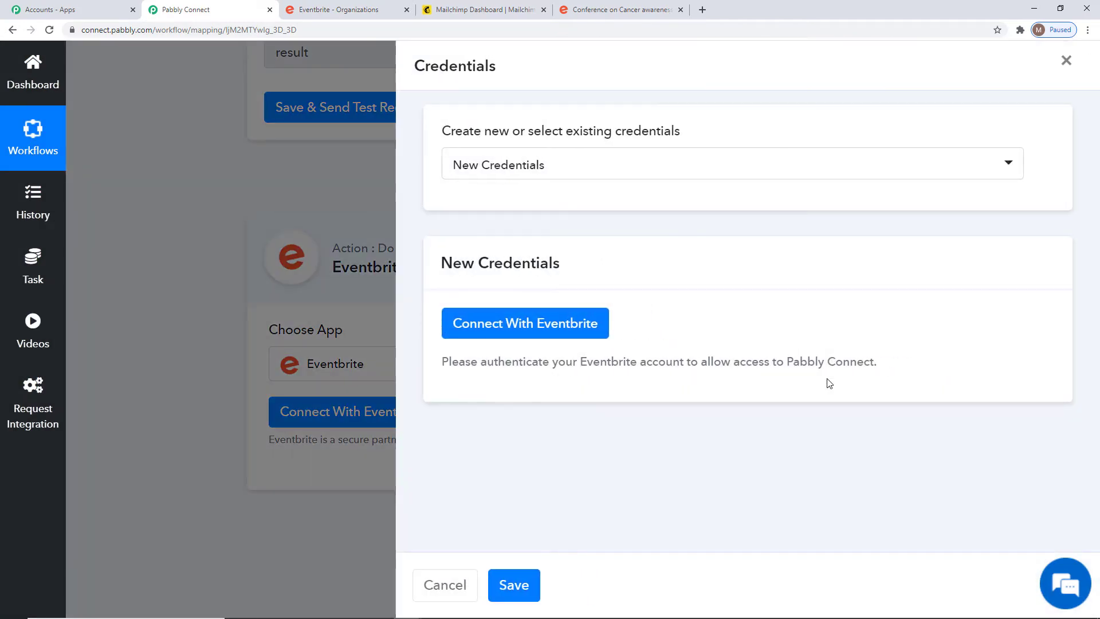
left_click(577, 175)
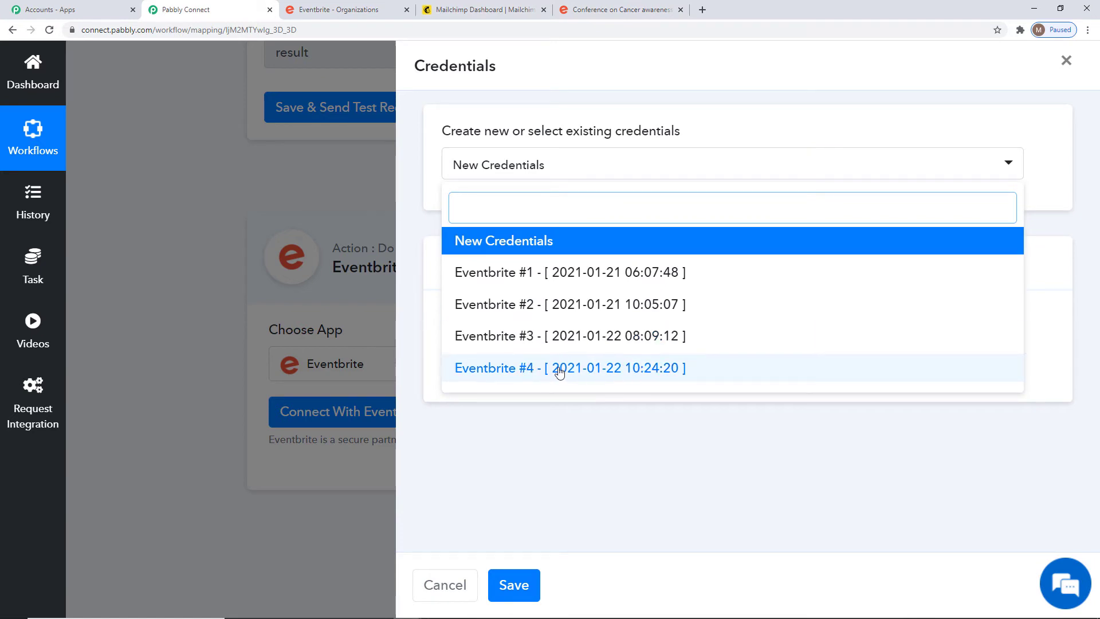
left_click(622, 380)
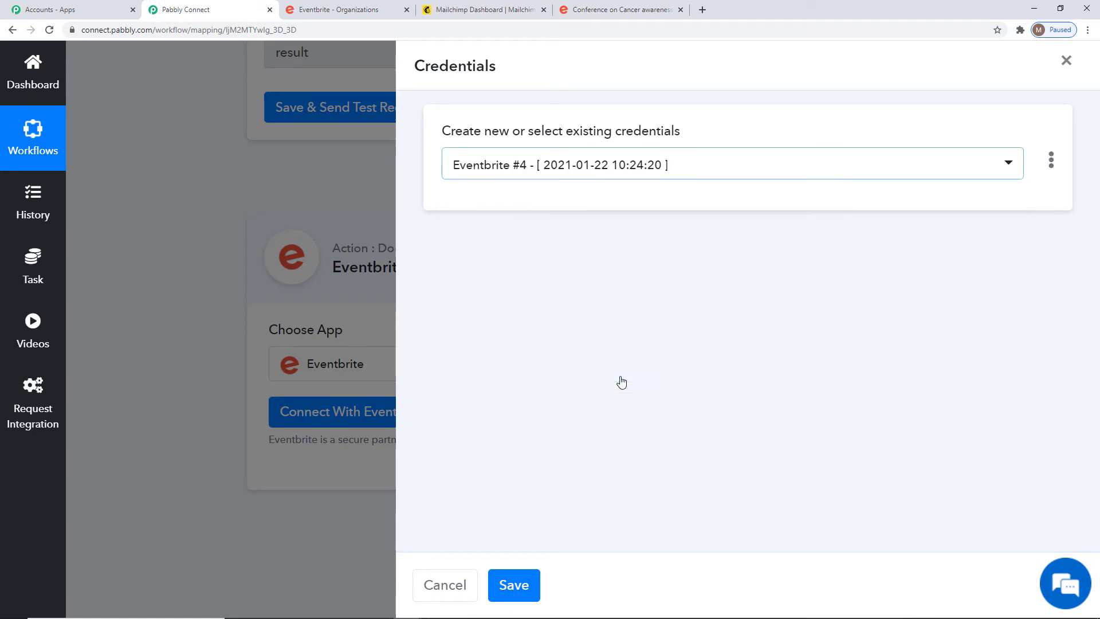
left_click(518, 585)
scroll(894, 344, "down", 3)
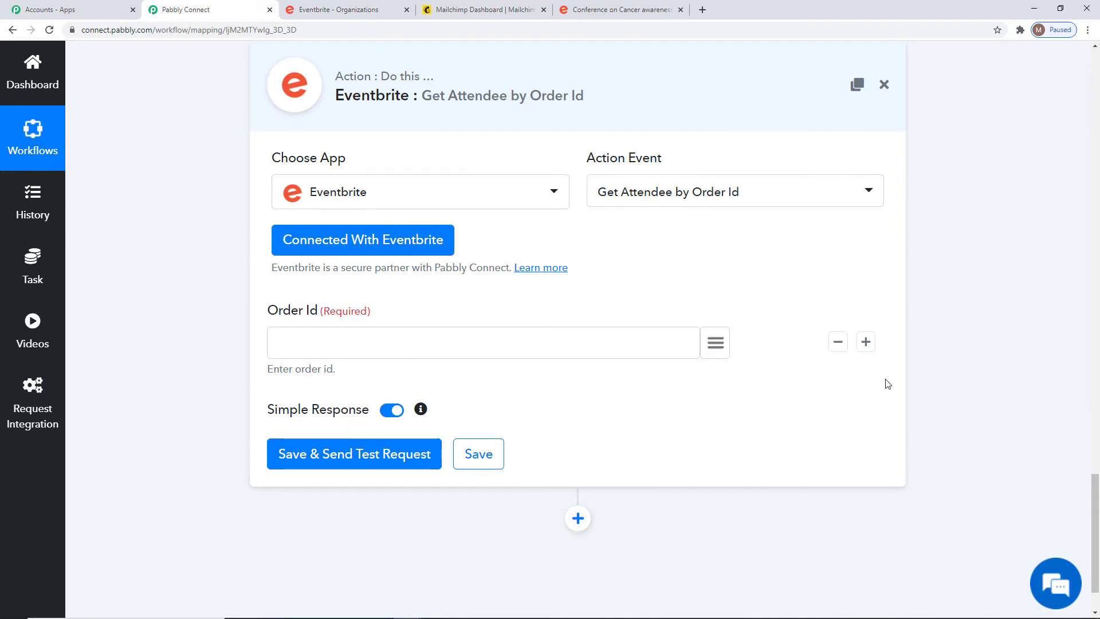
scroll(972, 396, "up", 6)
Map the split result into Order Id and test the attendee lookup.
left_click_drag(599, 230, 974, 256)
scroll(976, 259, "down", 5)
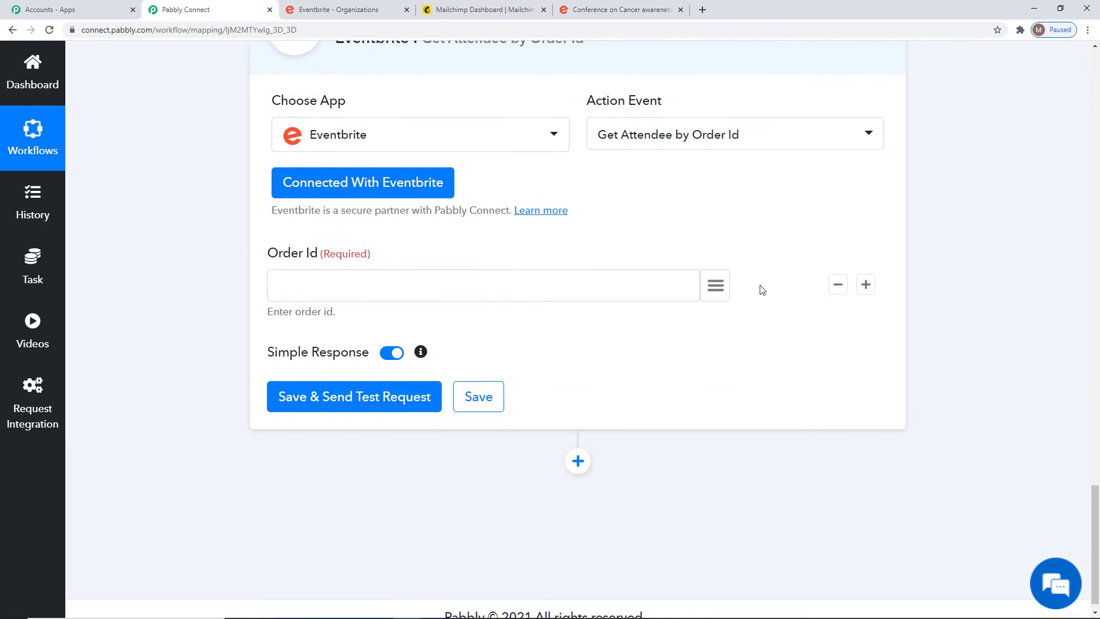
left_click(715, 286)
scroll(694, 417, "down", 2)
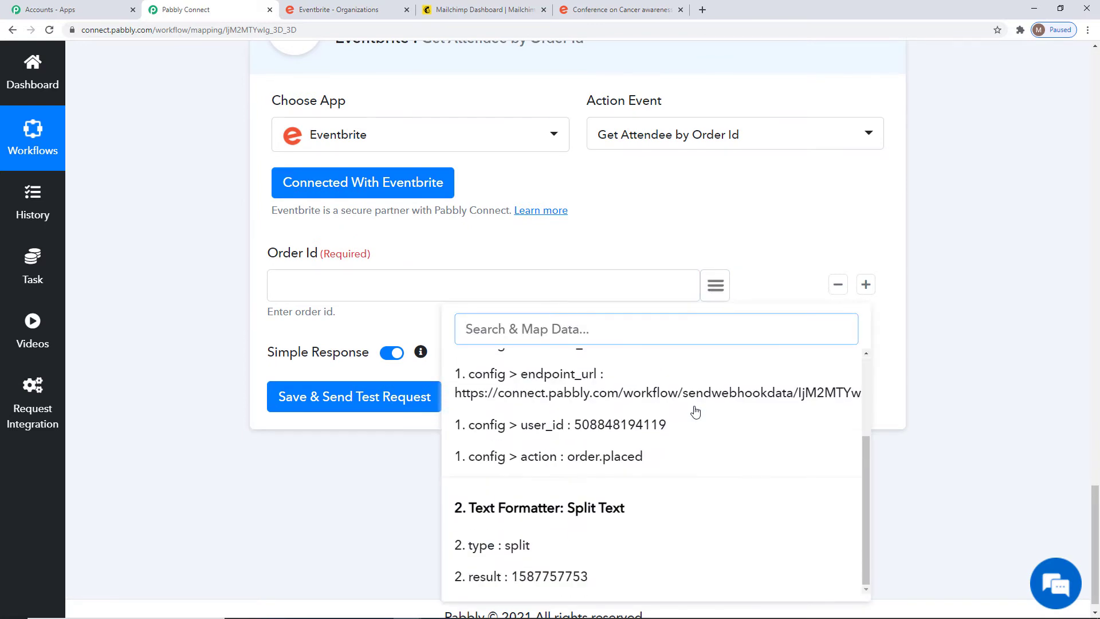
left_click(544, 575)
left_click(352, 396)
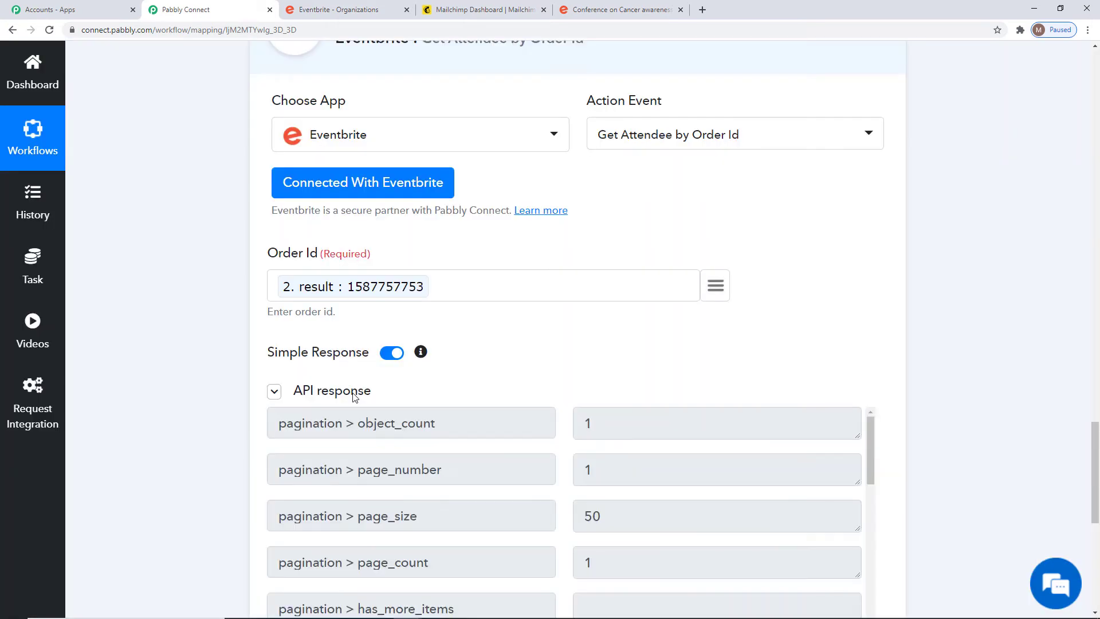
scroll(964, 359, "down", 4)
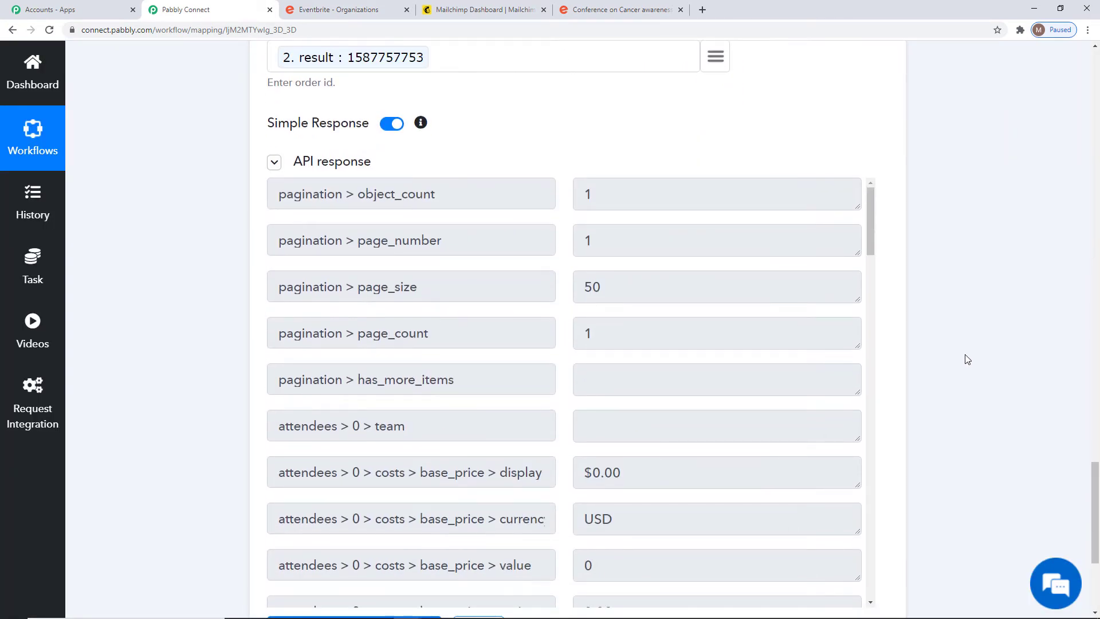
scroll(967, 359, "down", 2)
scroll(680, 311, "down", 10)
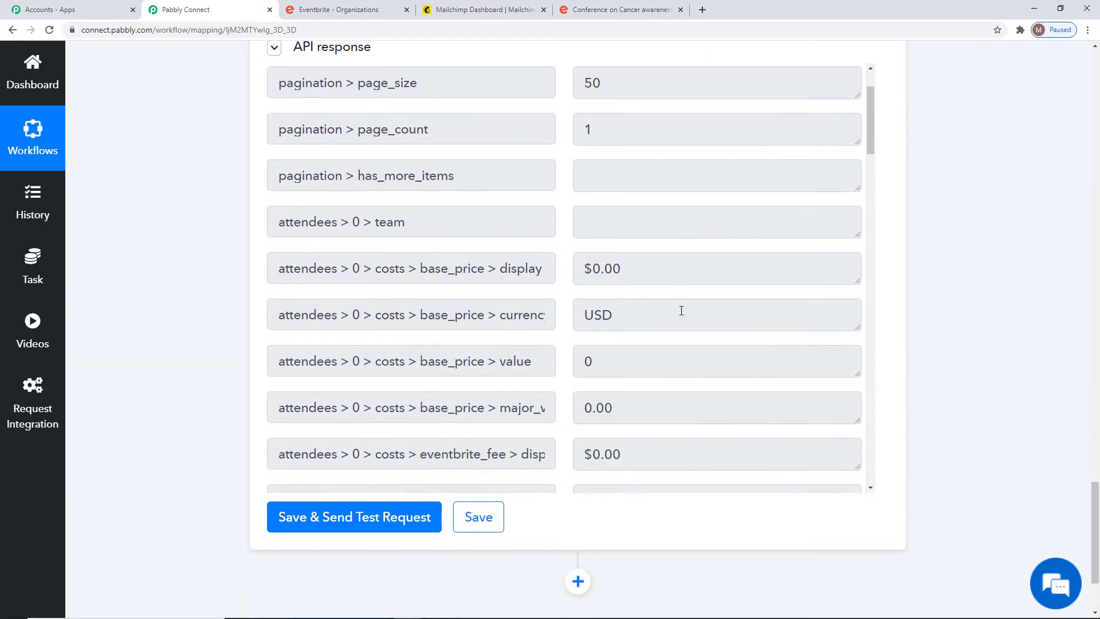
scroll(681, 306, "down", 10)
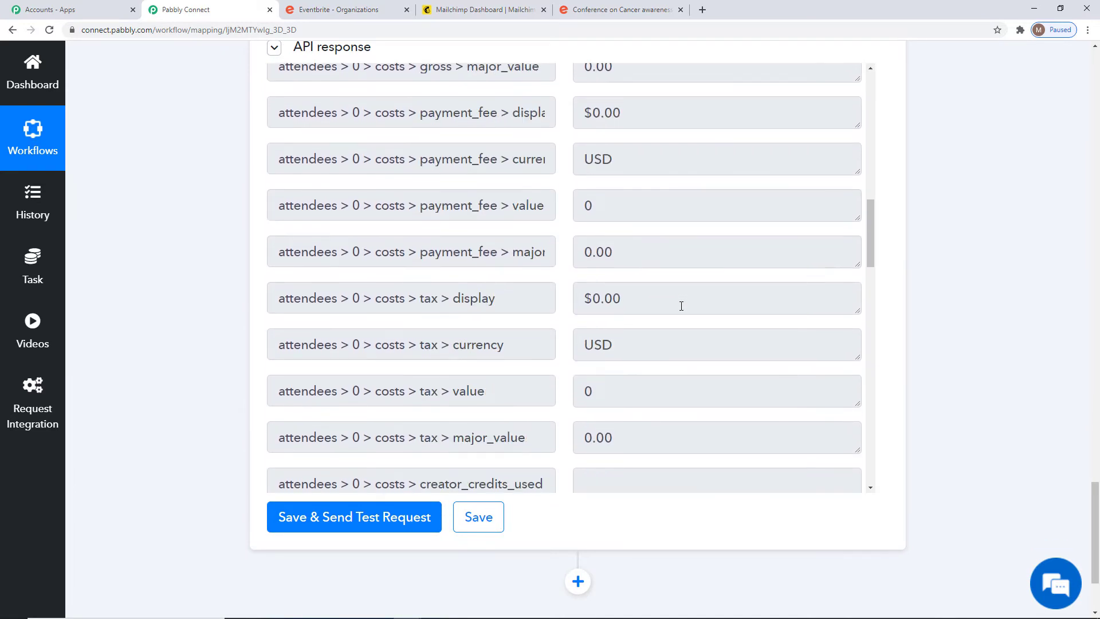
scroll(682, 306, "down", 6)
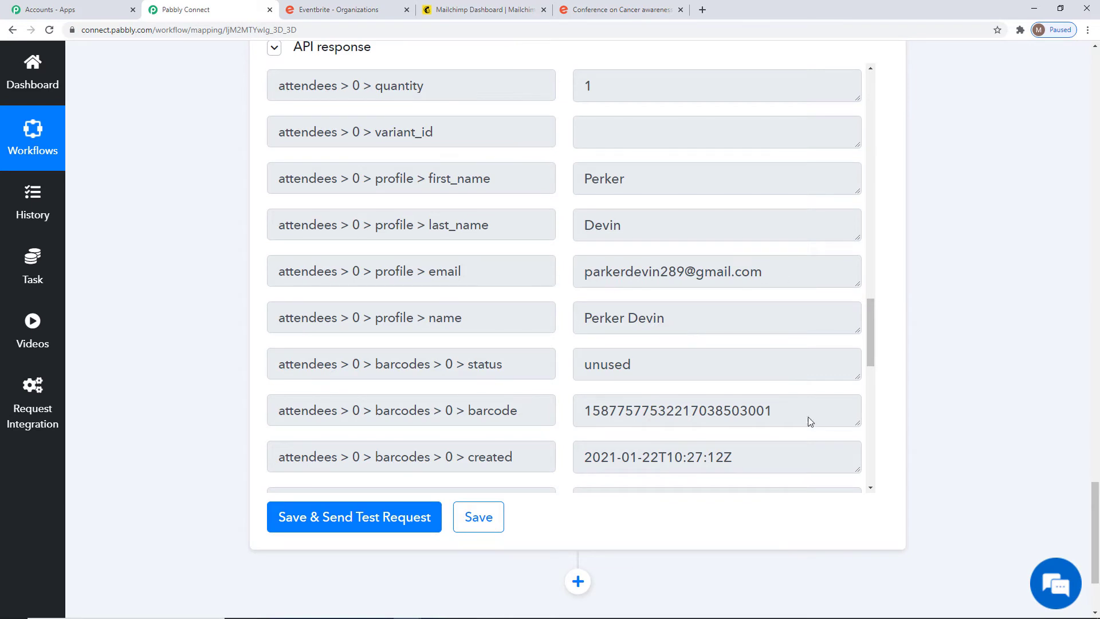
scroll(775, 397, "down", 2)
scroll(774, 398, "down", 2)
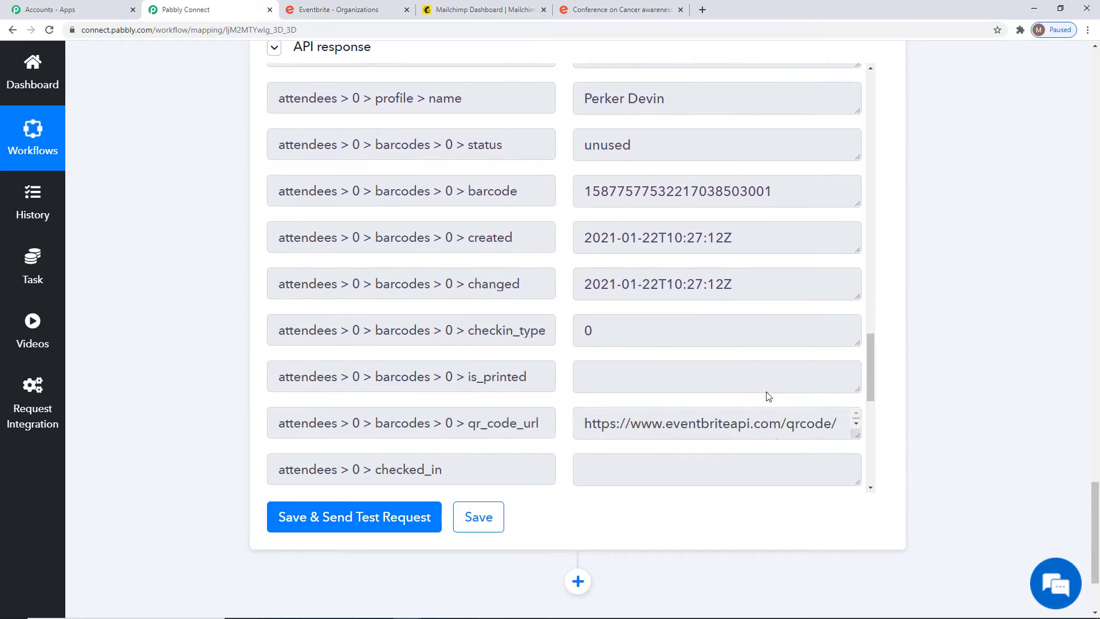
scroll(661, 325, "down", 8)
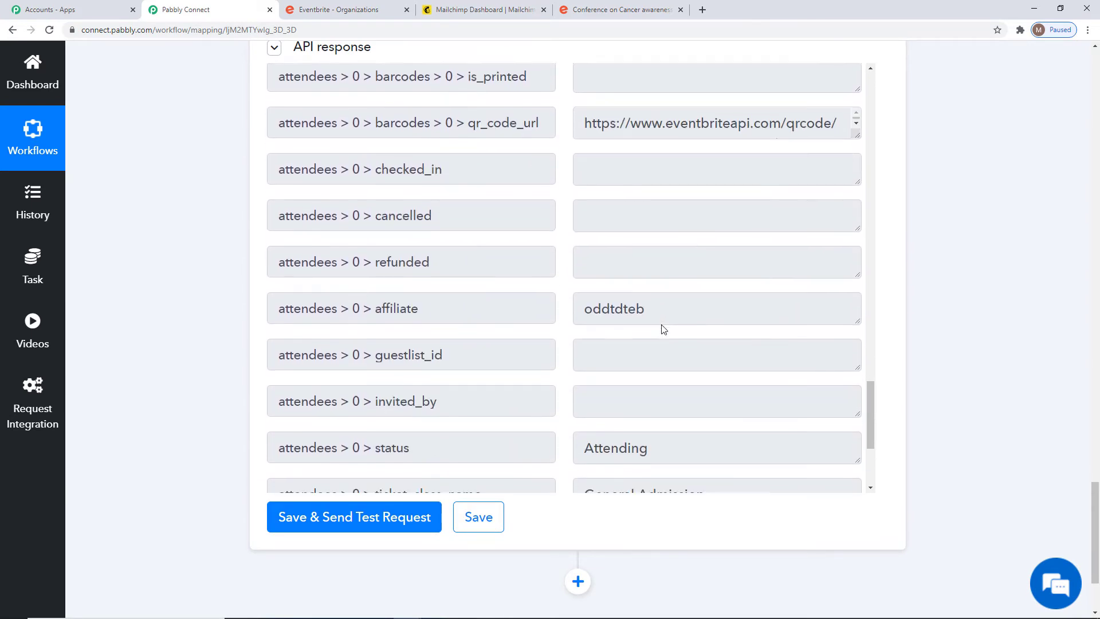
Confirm the attendee status Attending, save the lookup step, and add a step below it.
double_click(593, 272)
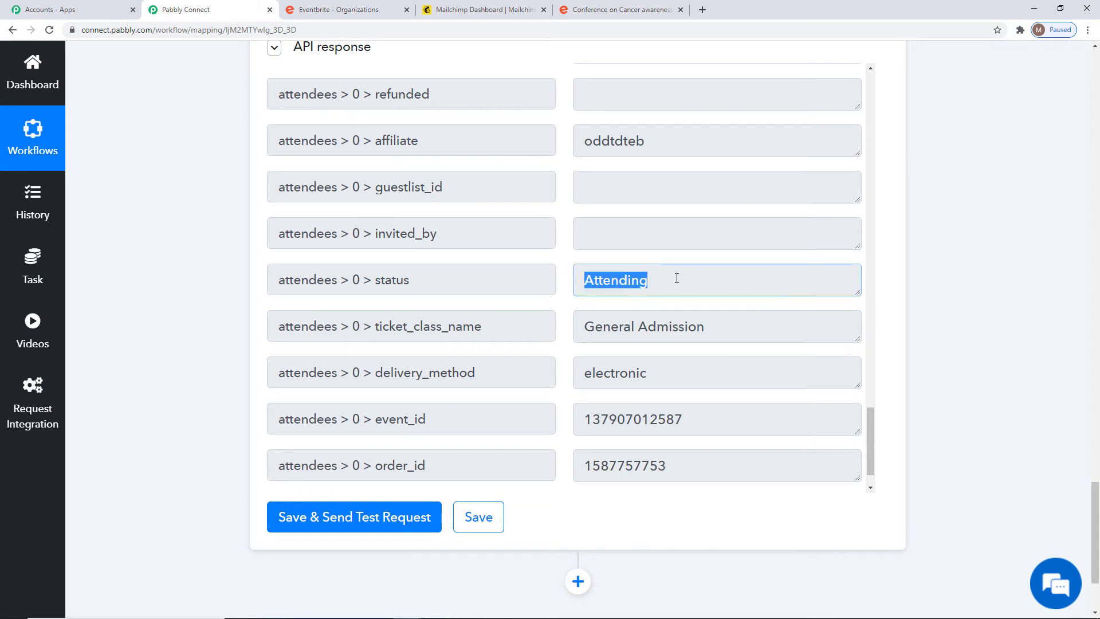
left_click(665, 292)
scroll(671, 355, "down", 1)
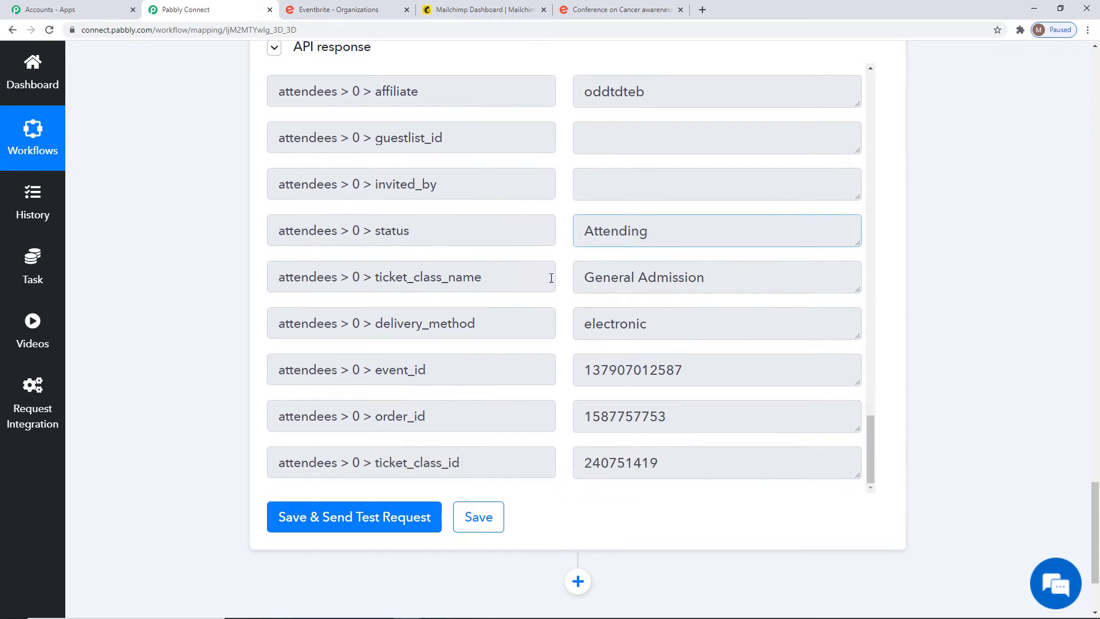
left_click(476, 511)
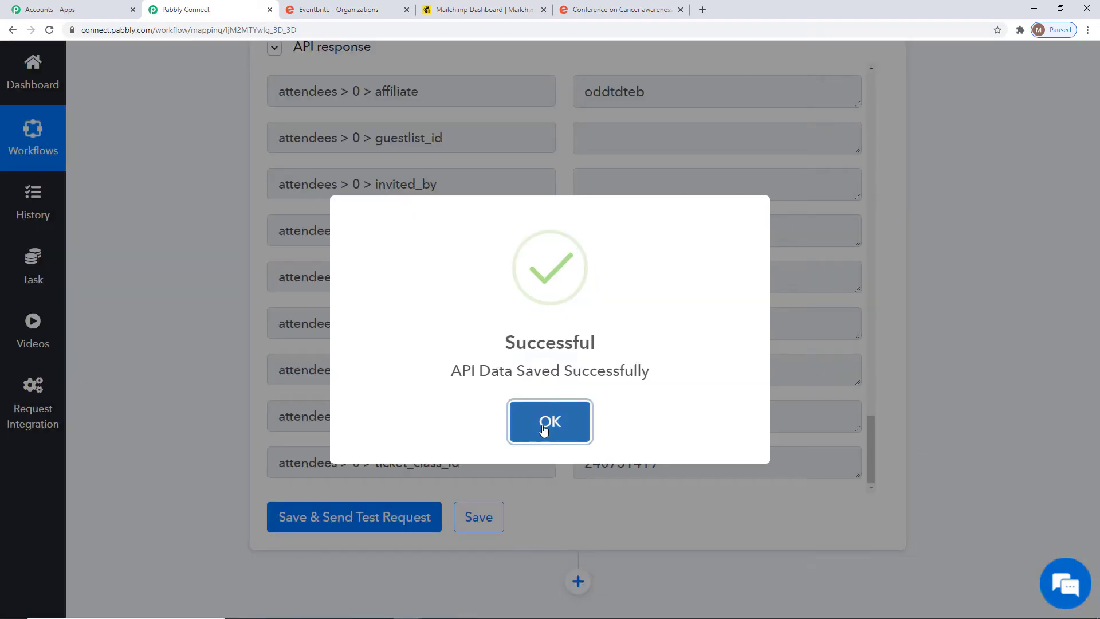
left_click(546, 422)
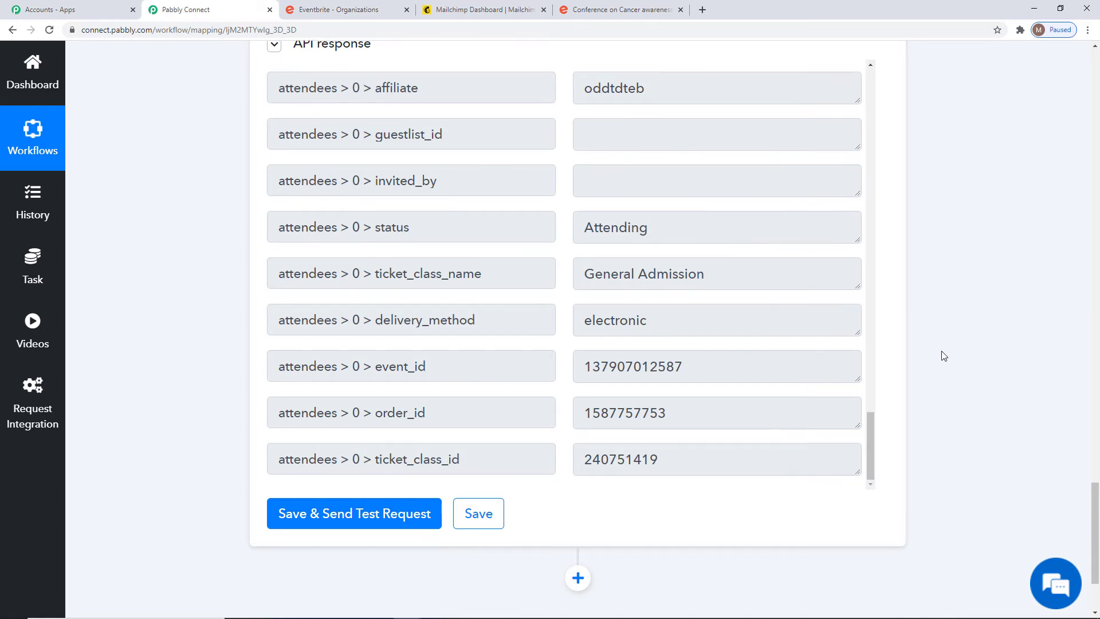
scroll(940, 356, "down", 3)
left_click(580, 448)
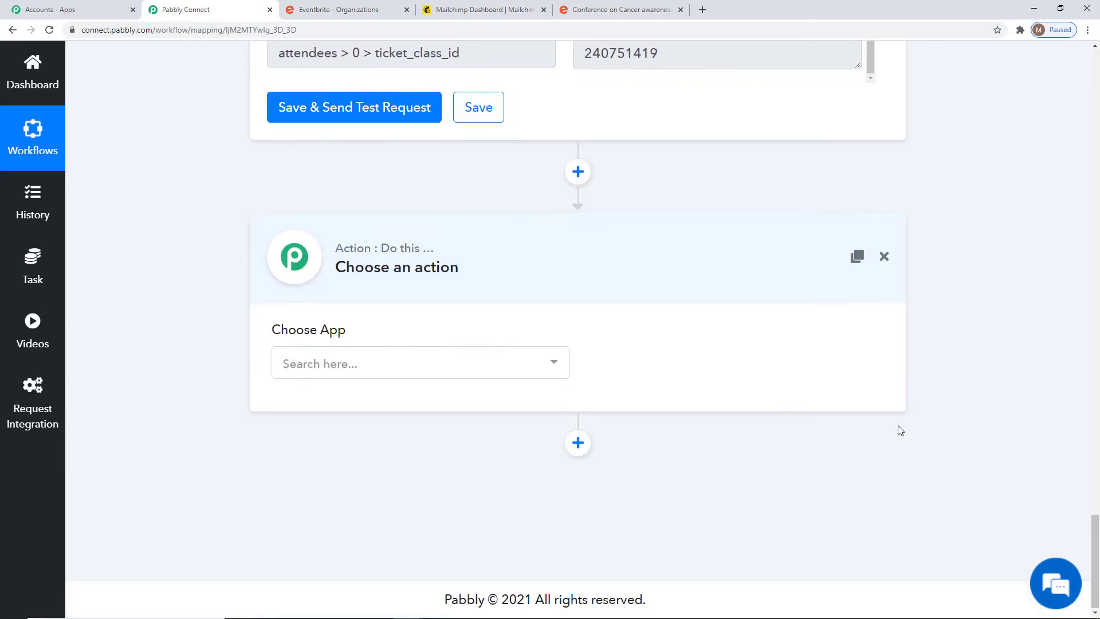
Set the new action to MailChimp with the Add New Member event and start connecting the account.
left_click(500, 356)
type("Mailch")
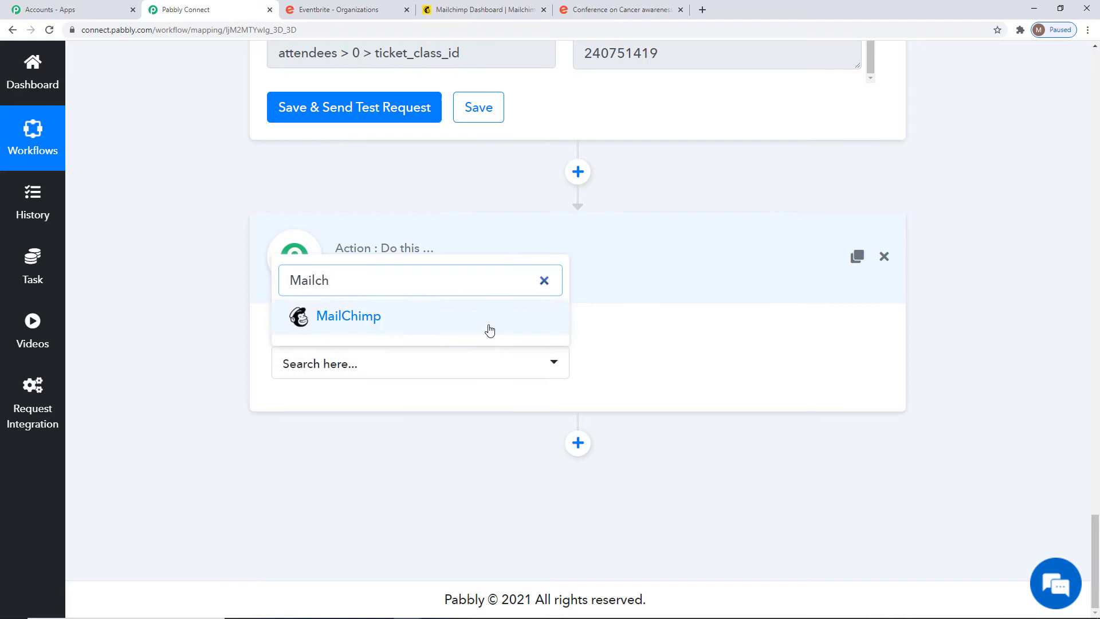
left_click(489, 329)
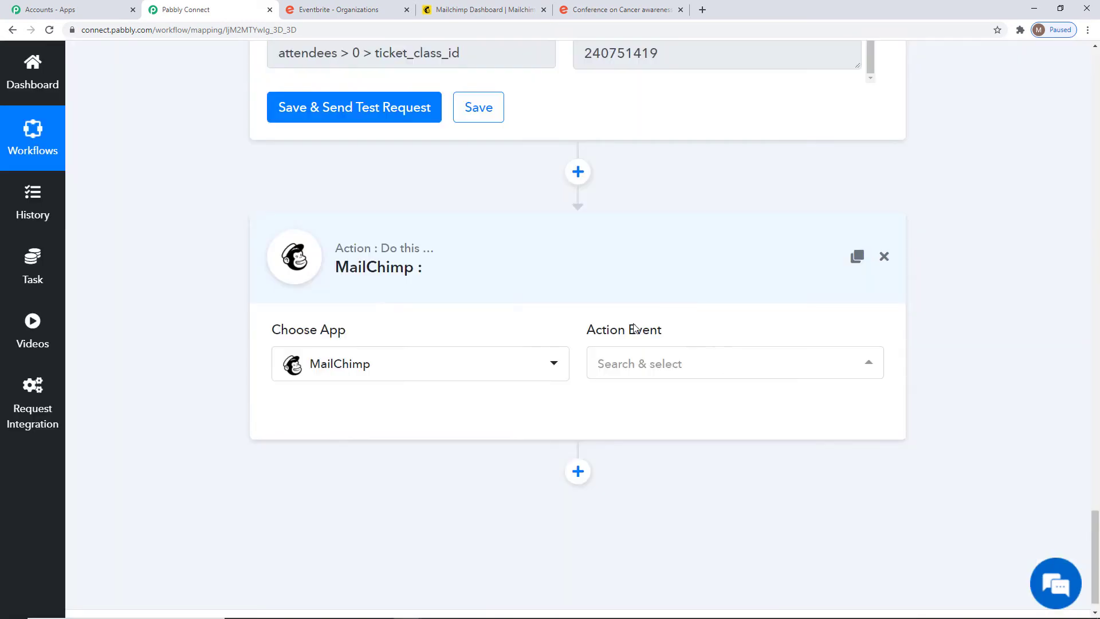
left_click(689, 375)
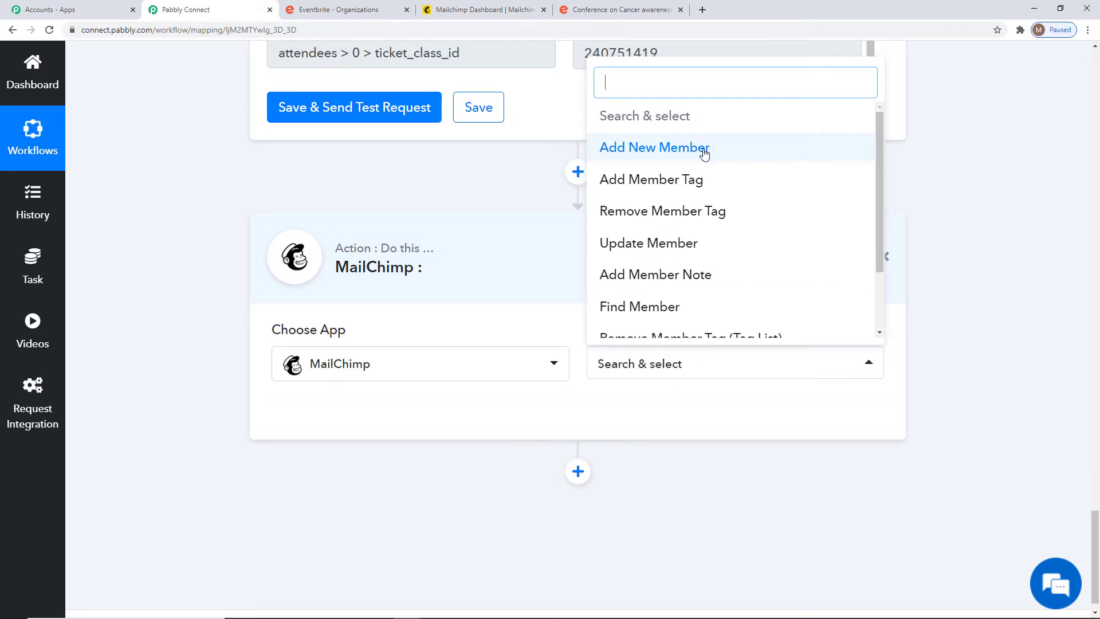
left_click(664, 151)
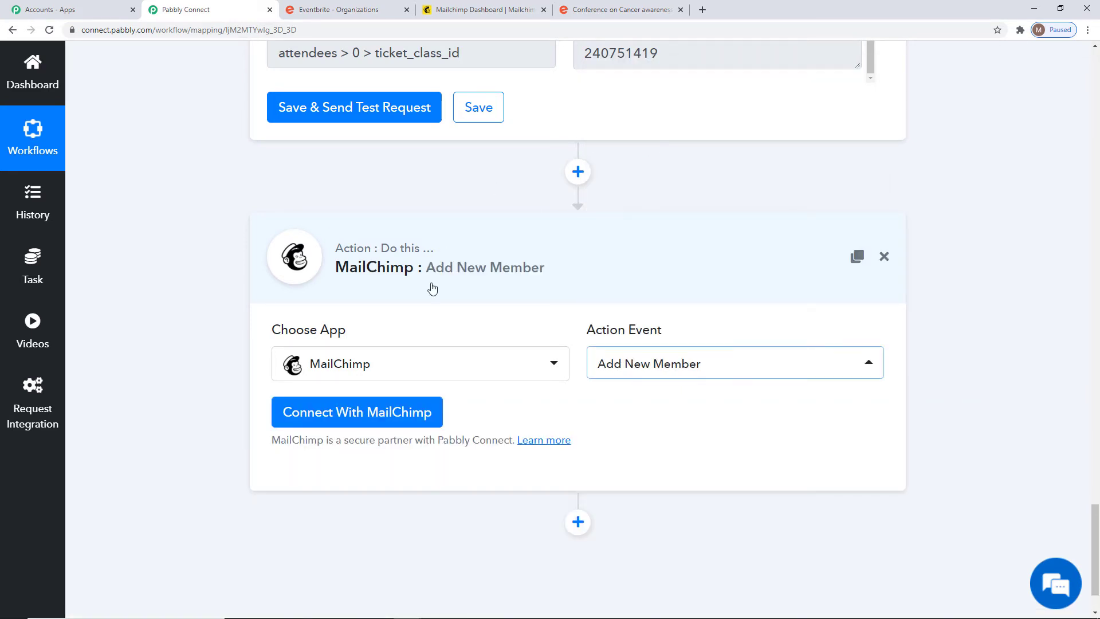
left_click(394, 424)
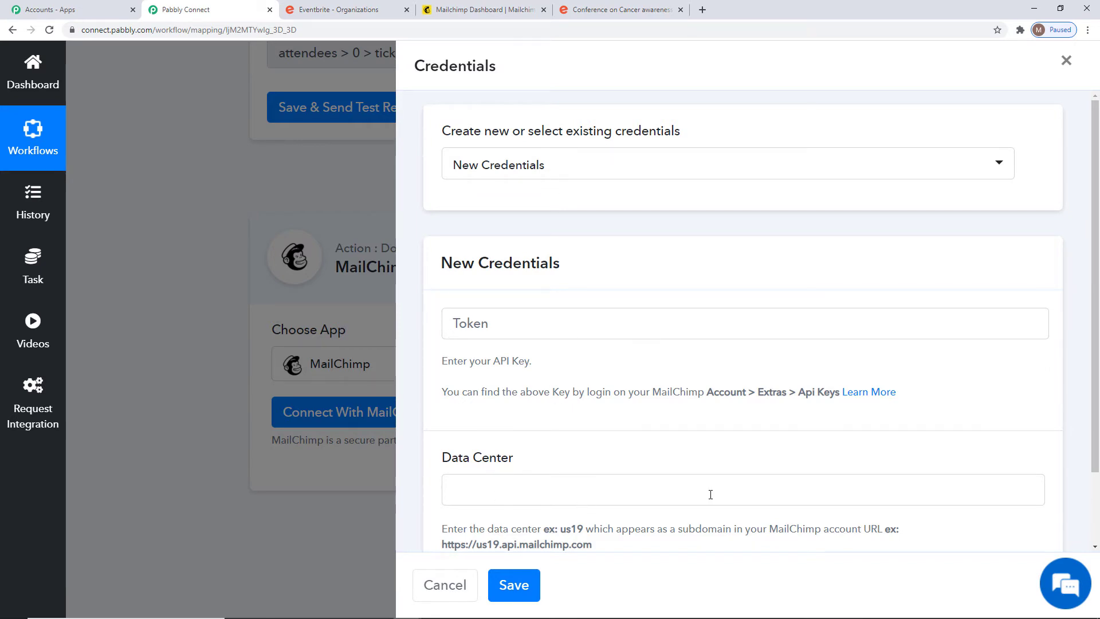
Keep New Credentials for MailChimp and read the hint on where to find the API key.
left_click(596, 165)
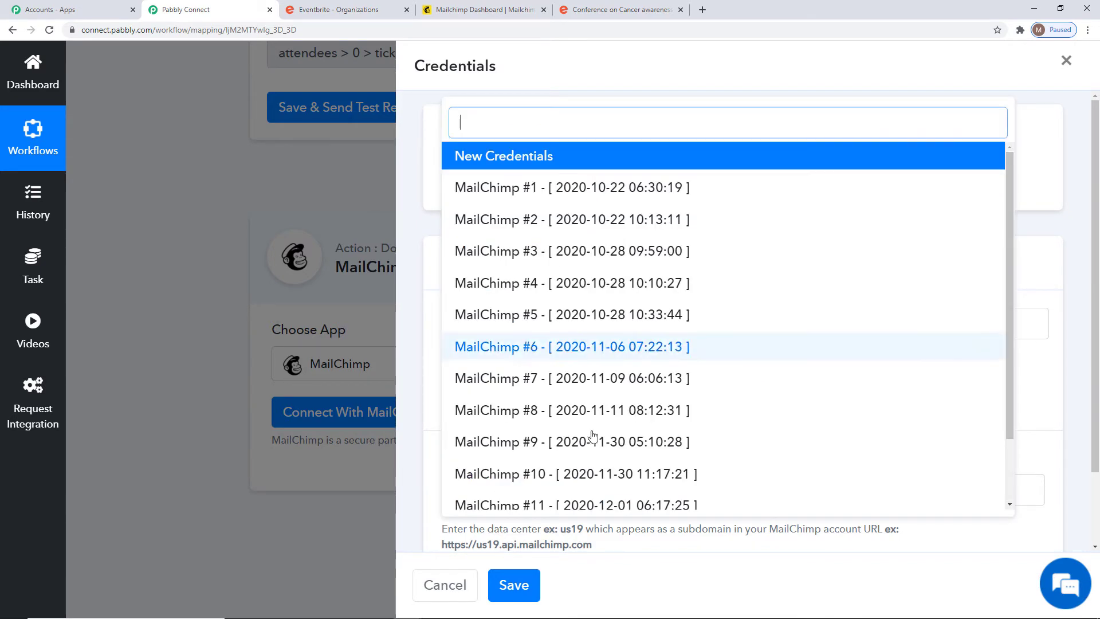
left_click(739, 65)
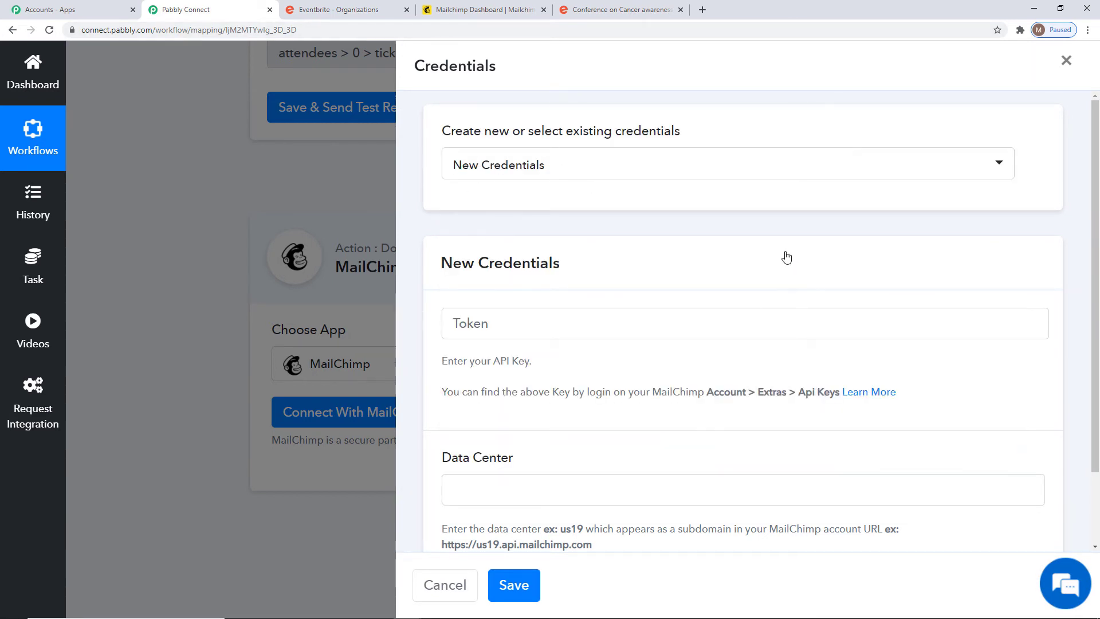
scroll(786, 257, "down", 1)
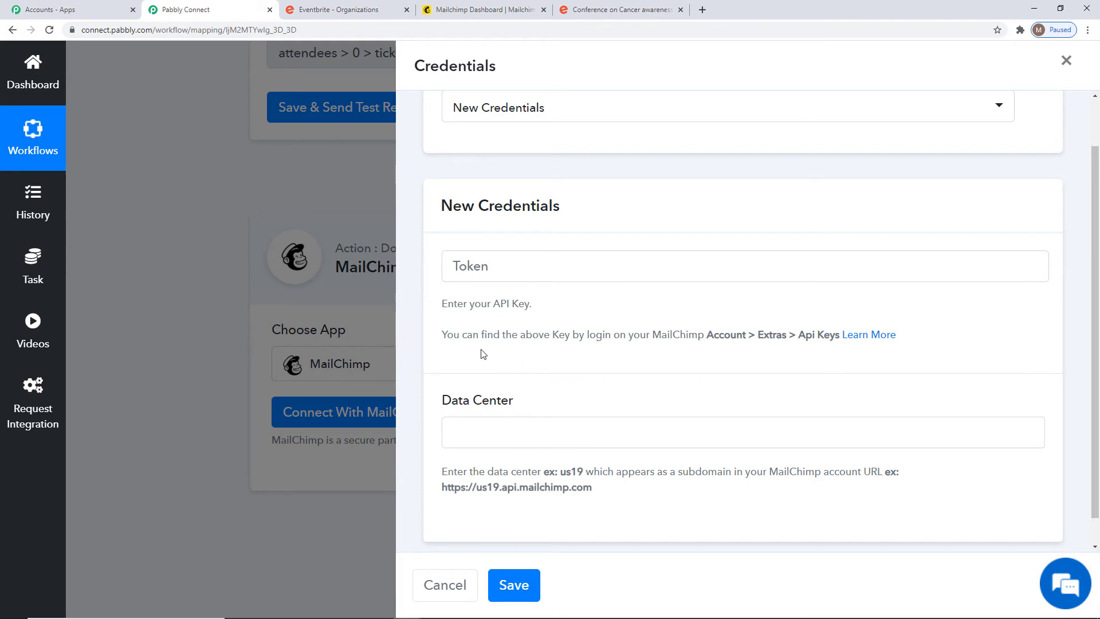
left_click_drag(441, 340, 845, 343)
left_click(957, 345)
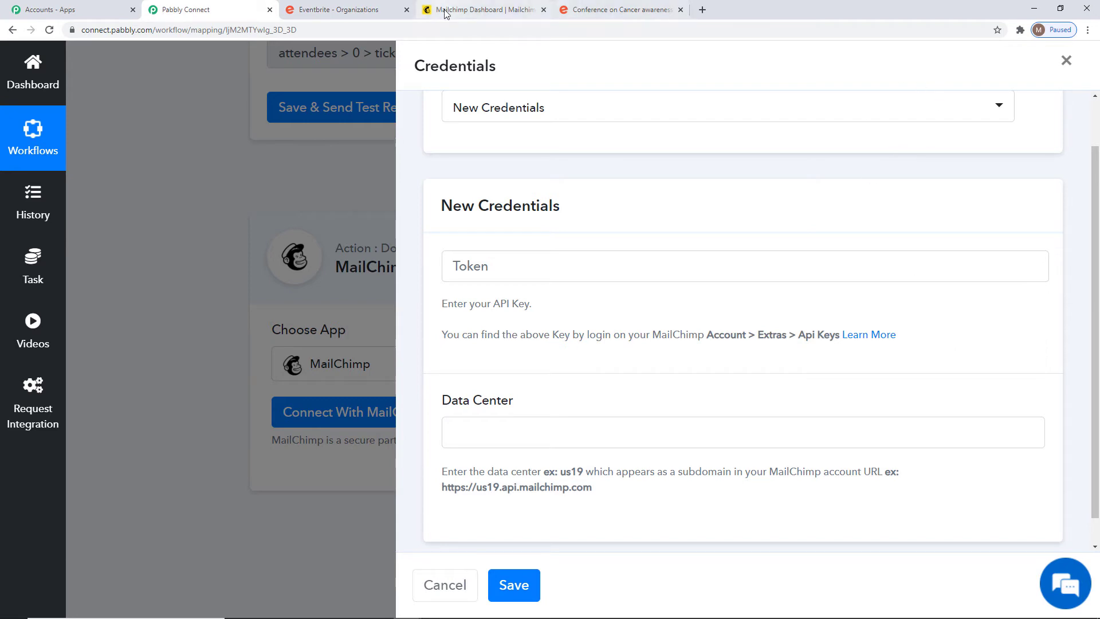
left_click(484, 15)
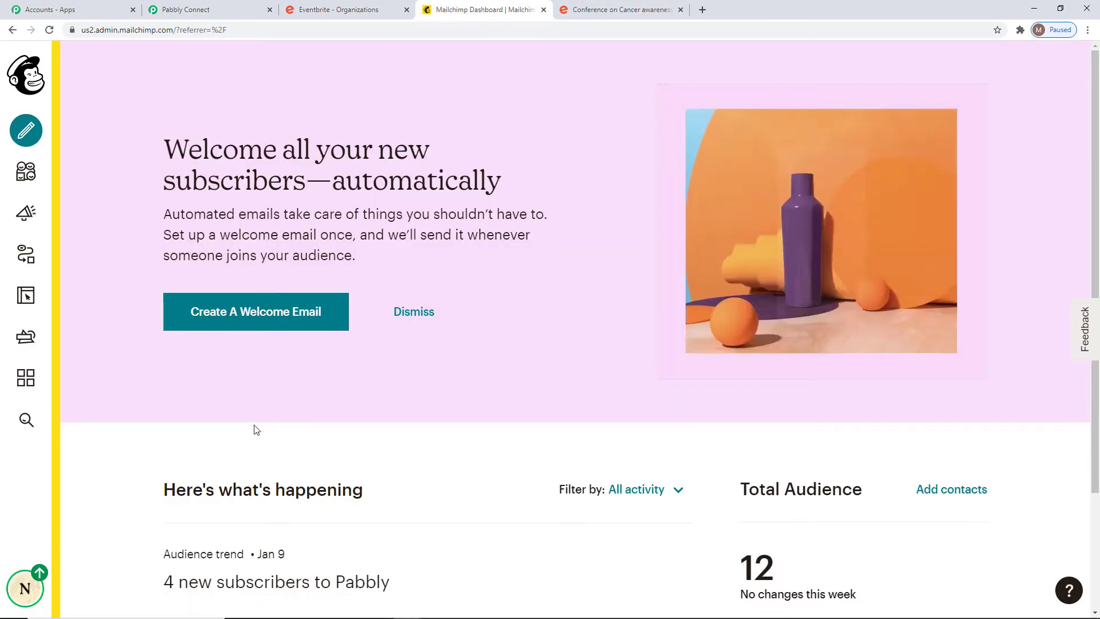
Open Mailchimp's API keys page through Account > Extras.
left_click(27, 589)
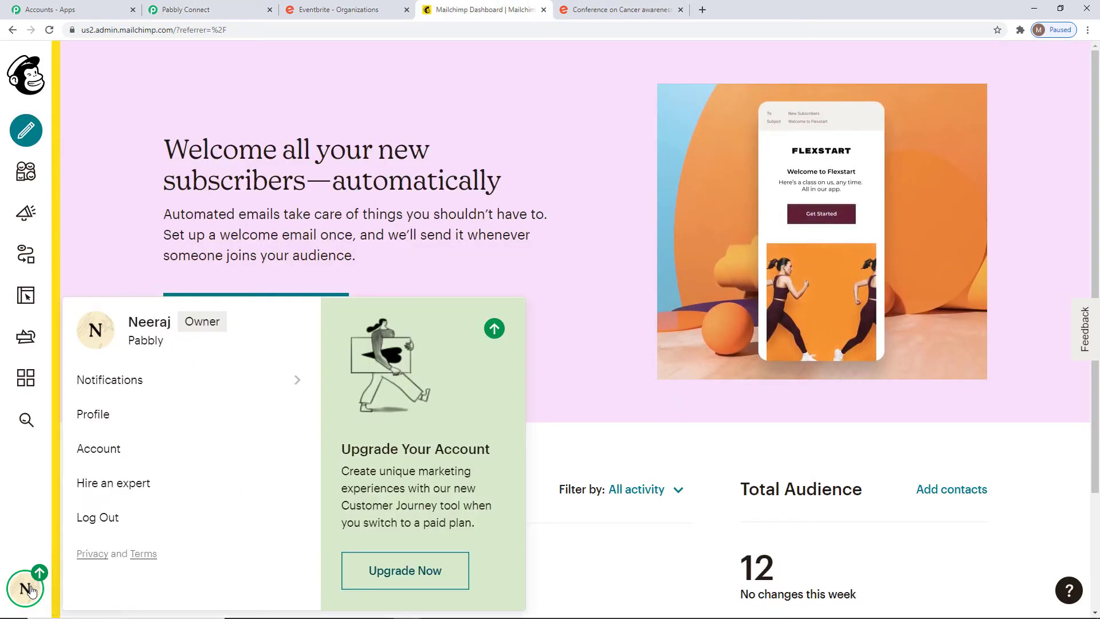
left_click(110, 455)
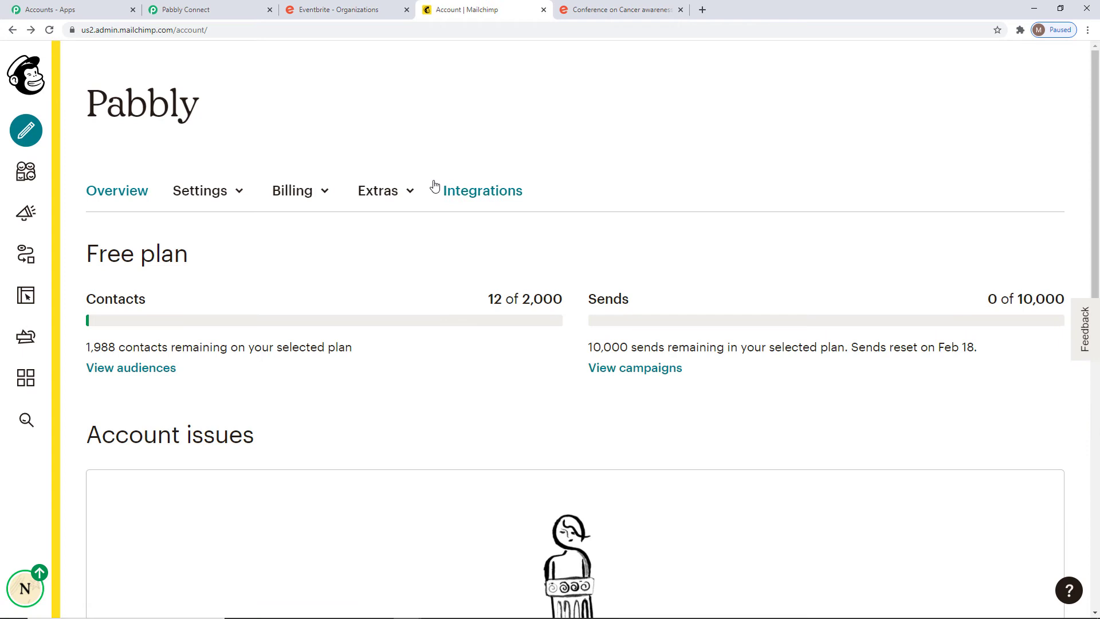
left_click(384, 192)
left_click(392, 275)
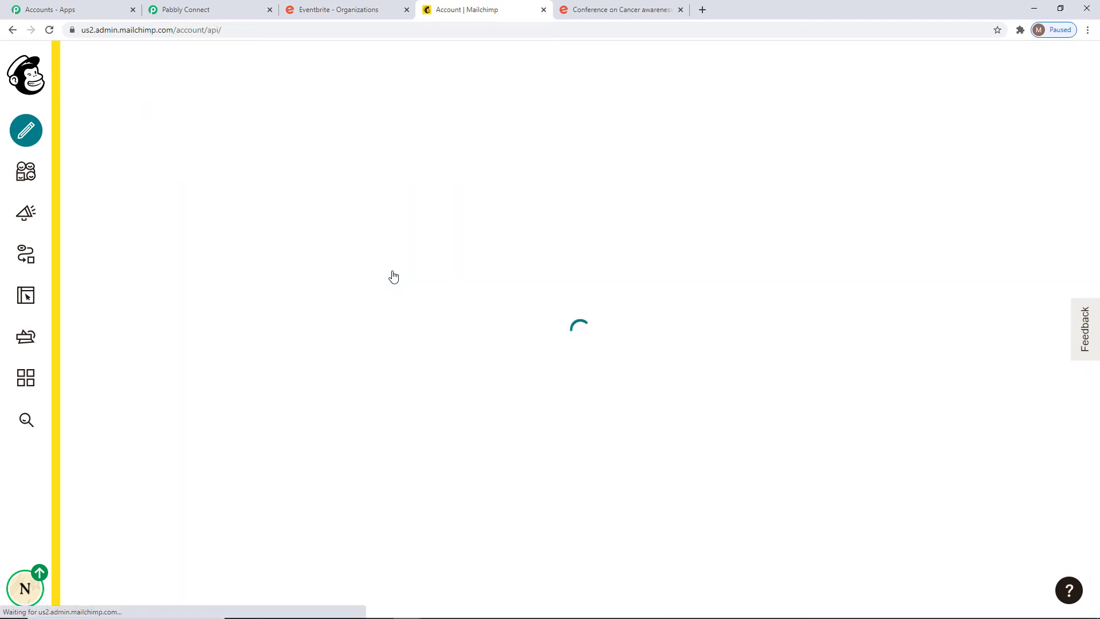
scroll(393, 276, "down", 4)
scroll(394, 276, "down", 5)
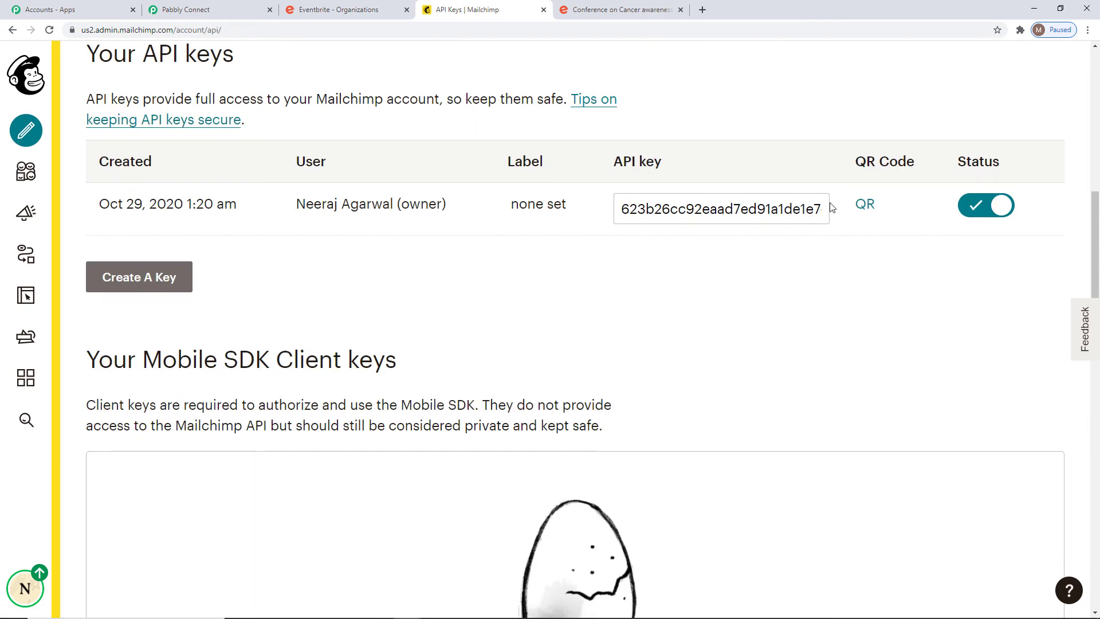
Copy the existing API key and return to the Pabbly Connect credentials form.
left_click(103, 279)
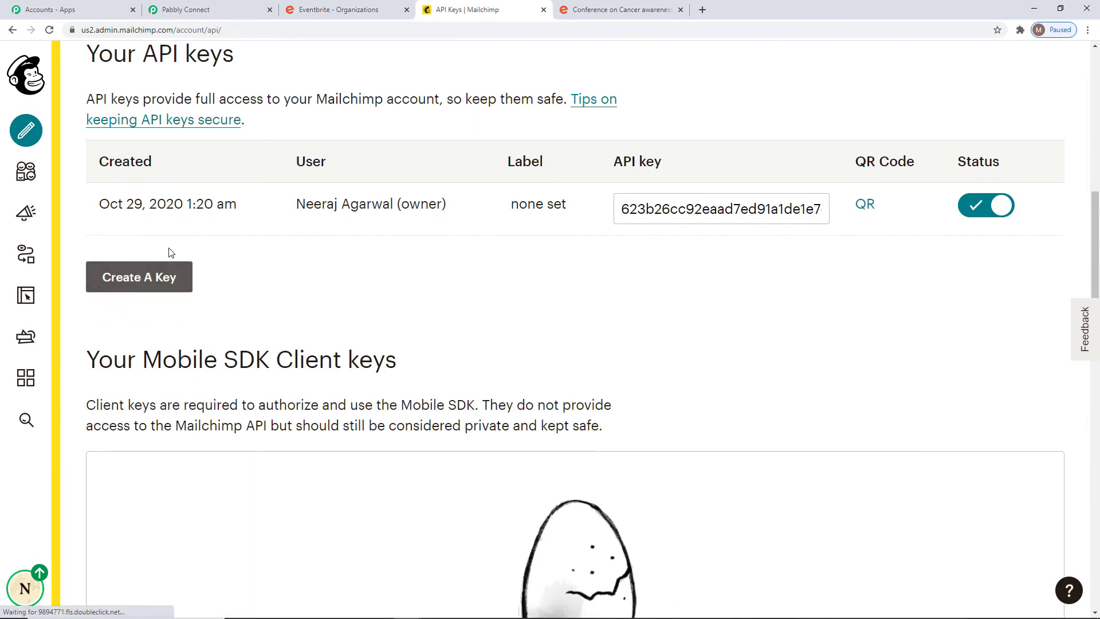
left_click_drag(619, 210, 931, 228)
key("ctrl+c")
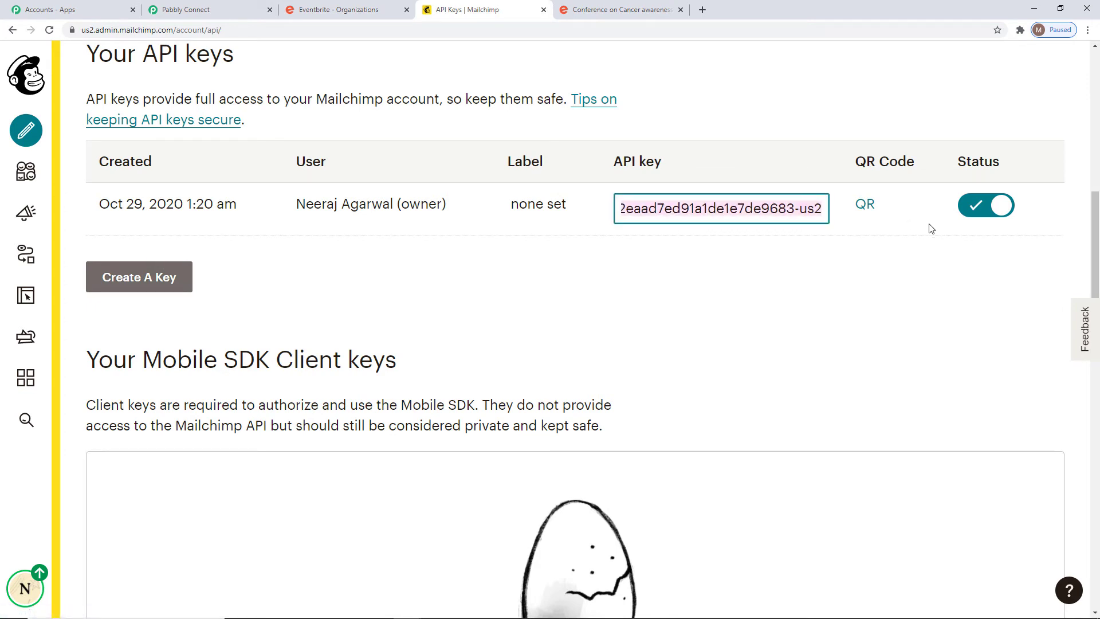
left_click(245, 9)
left_click(463, 268)
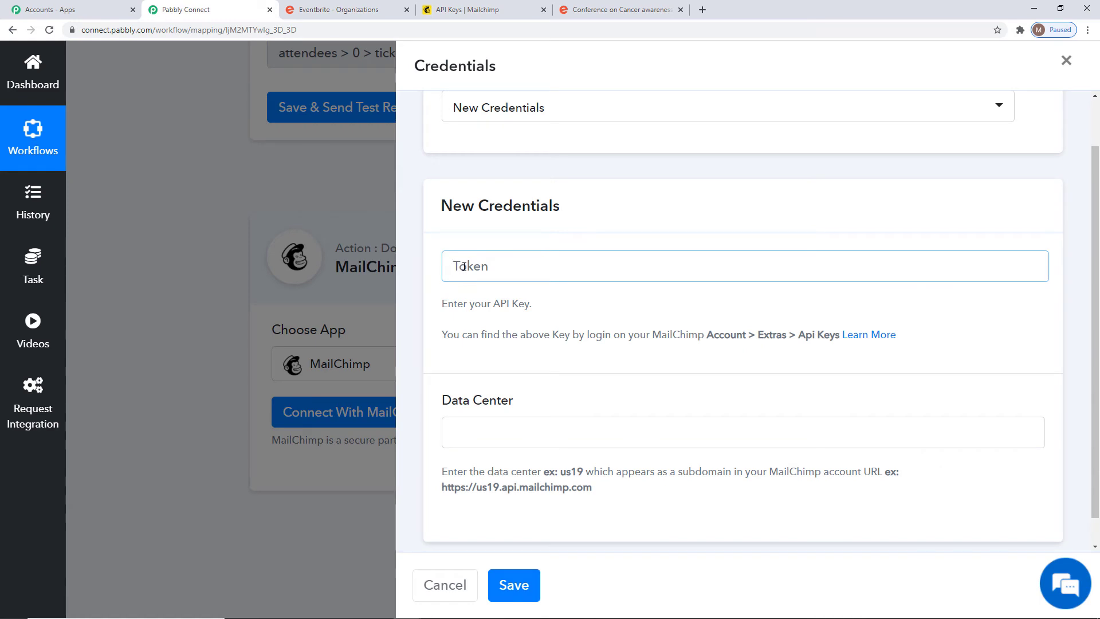
Paste the API key, enter data center us2 from the Mailchimp URL, and save the connection.
key("ctrl+v")
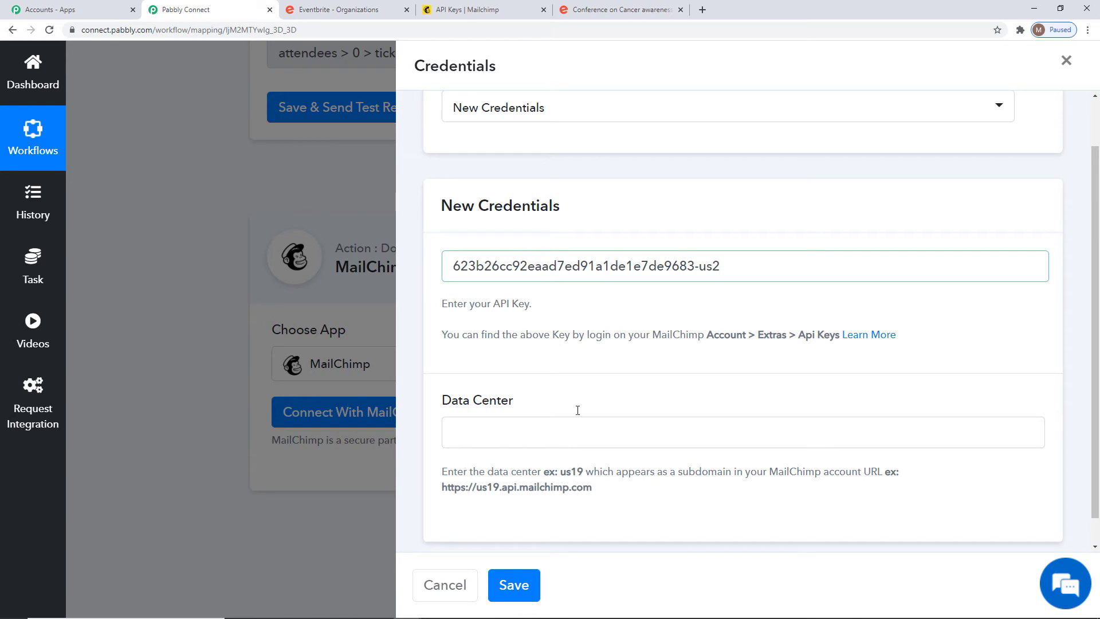
left_click(485, 10)
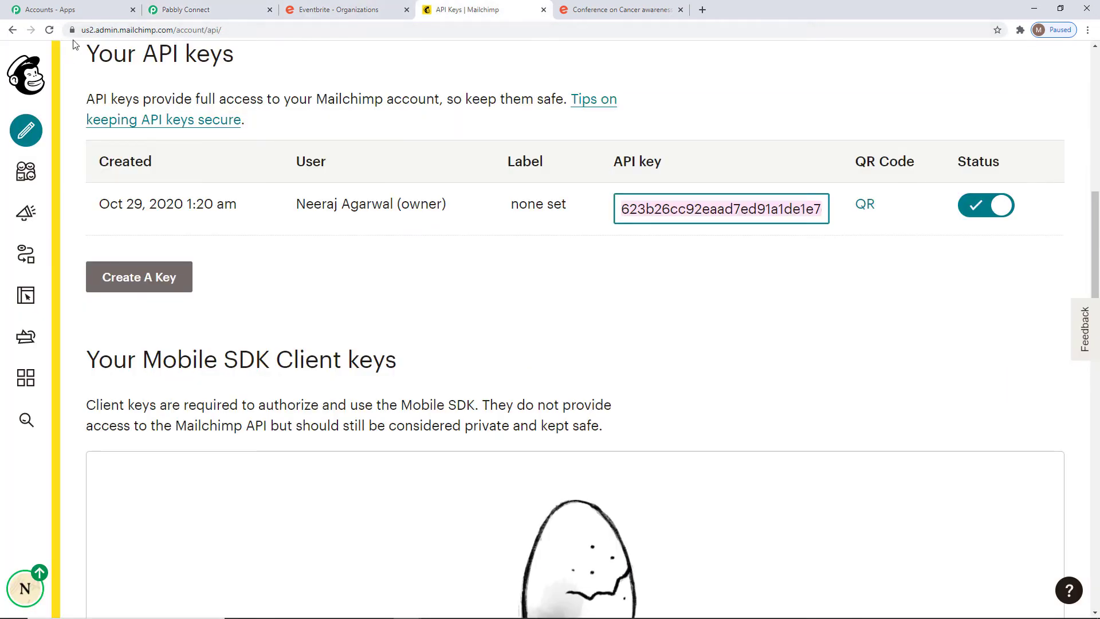
double_click(89, 31)
key("ctrl+c")
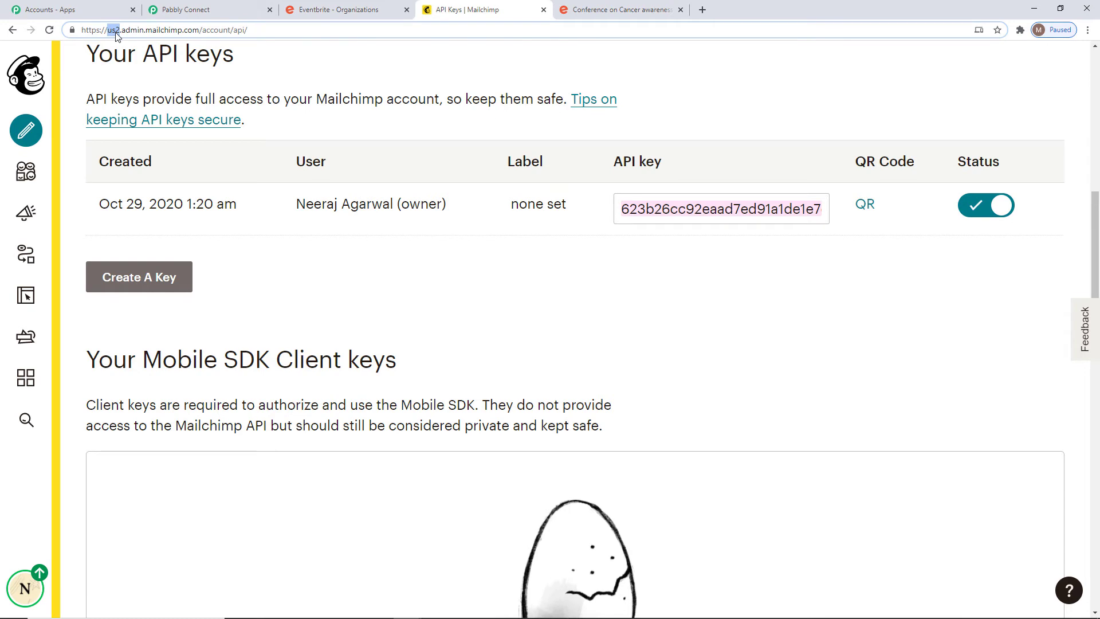
left_click(195, 9)
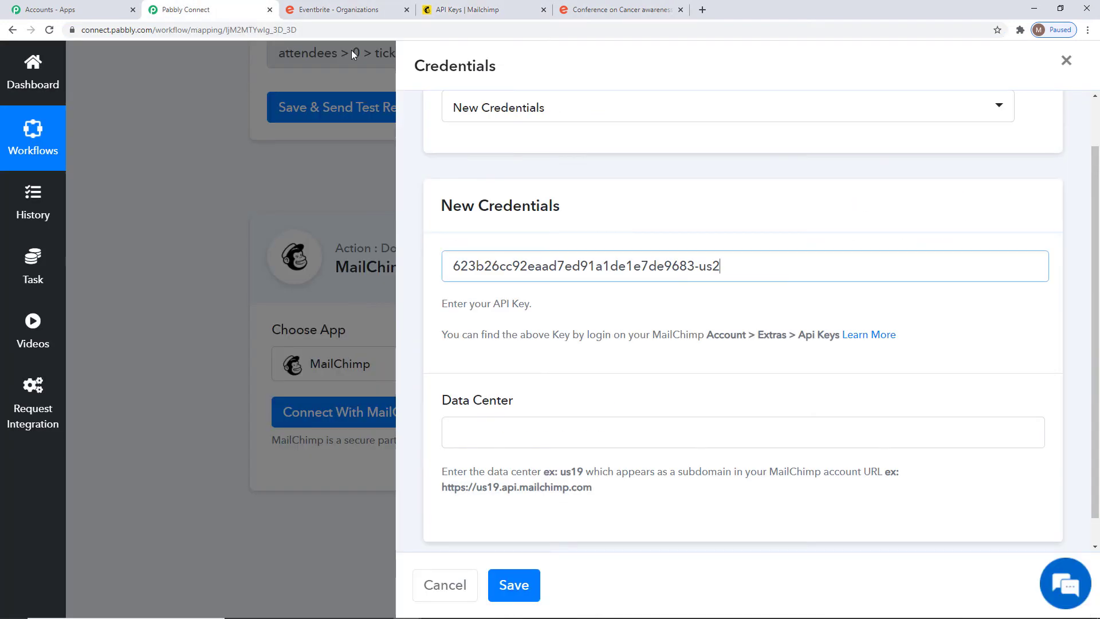
left_click(481, 425)
key("ctrl+v")
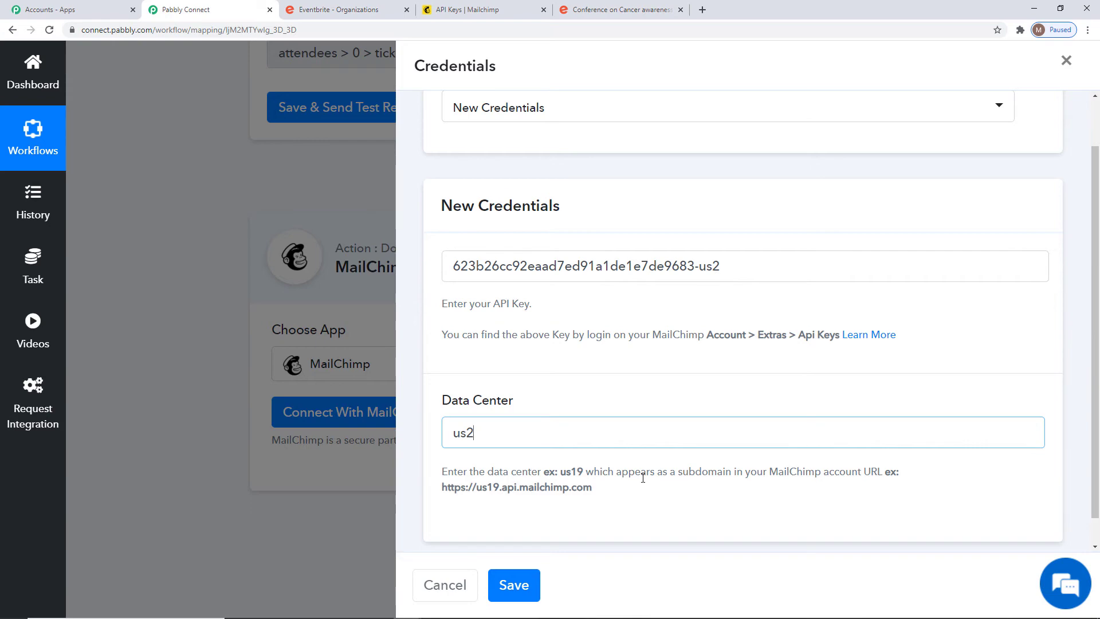
left_click(512, 585)
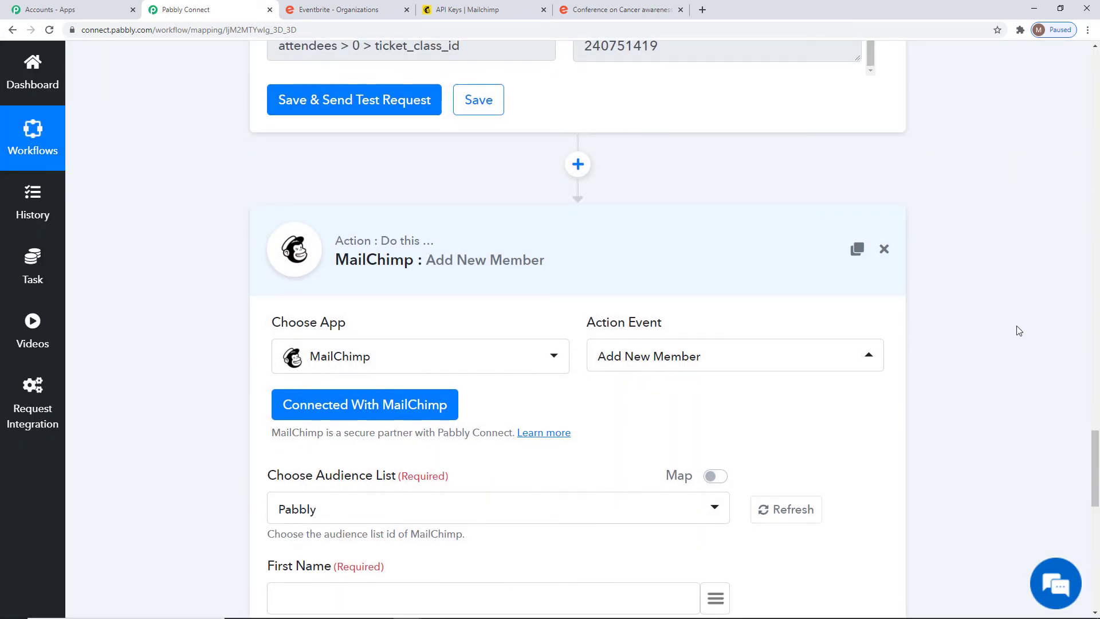
Review the Add New Member fields and earlier workflow steps, then return to Mailchimp.
scroll(1014, 329, "down", 10)
scroll(1014, 329, "down", 2)
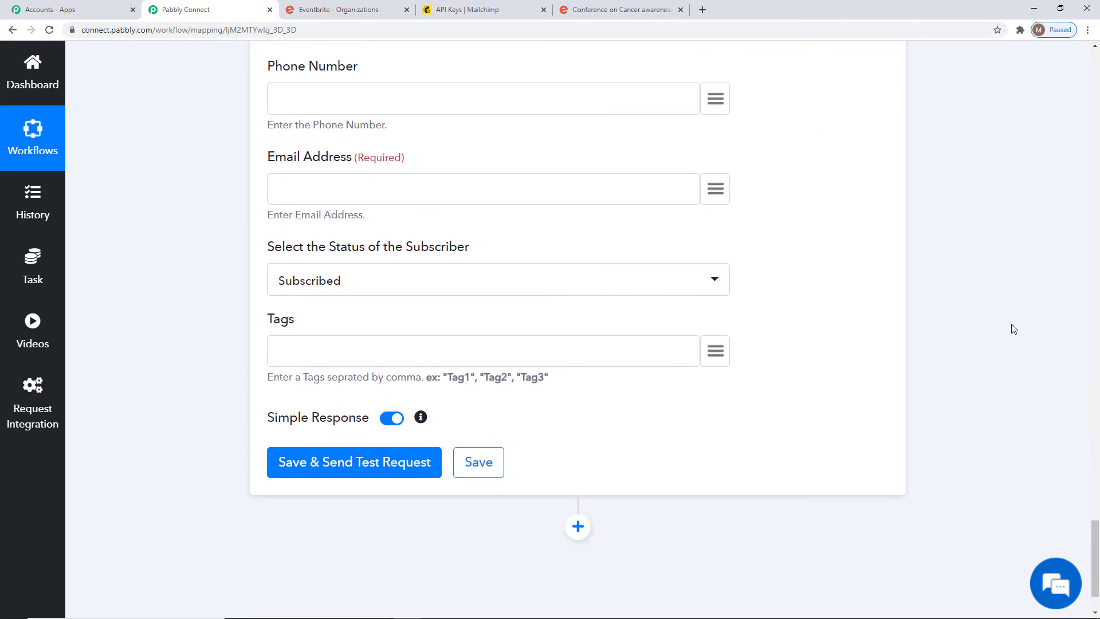
scroll(1014, 329, "up", 11)
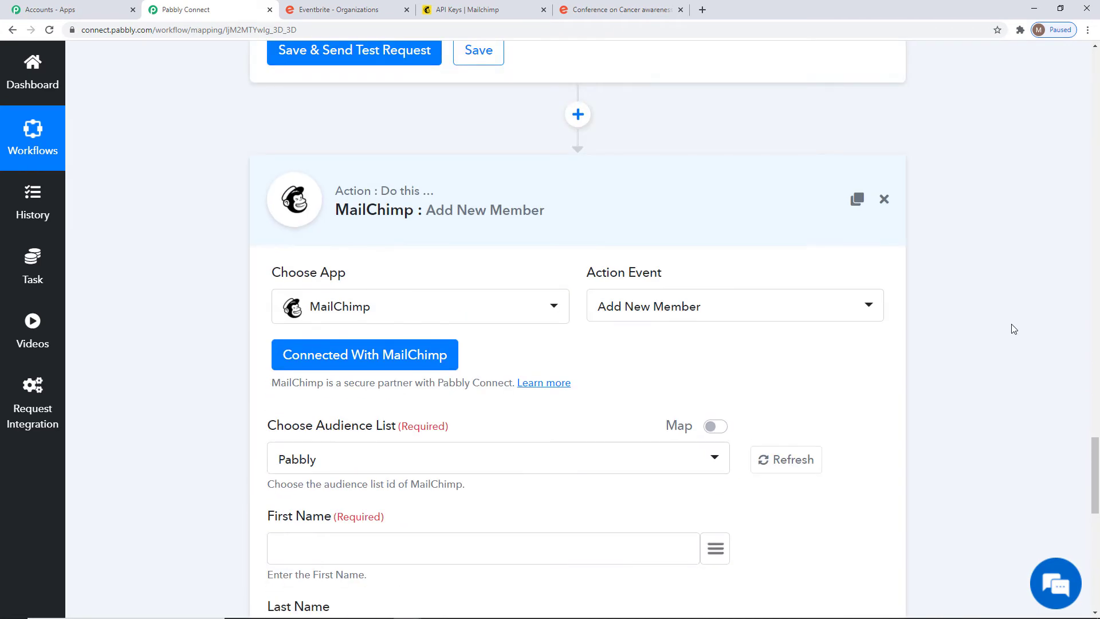
scroll(1014, 329, "up", 20)
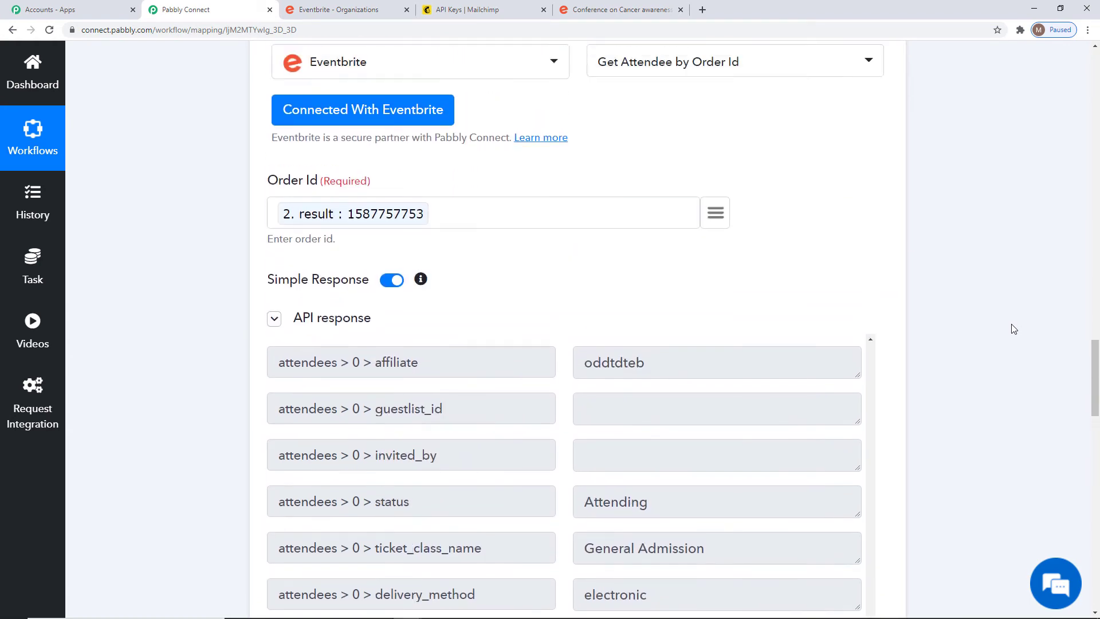
scroll(1014, 329, "up", 4)
scroll(1014, 328, "down", 20)
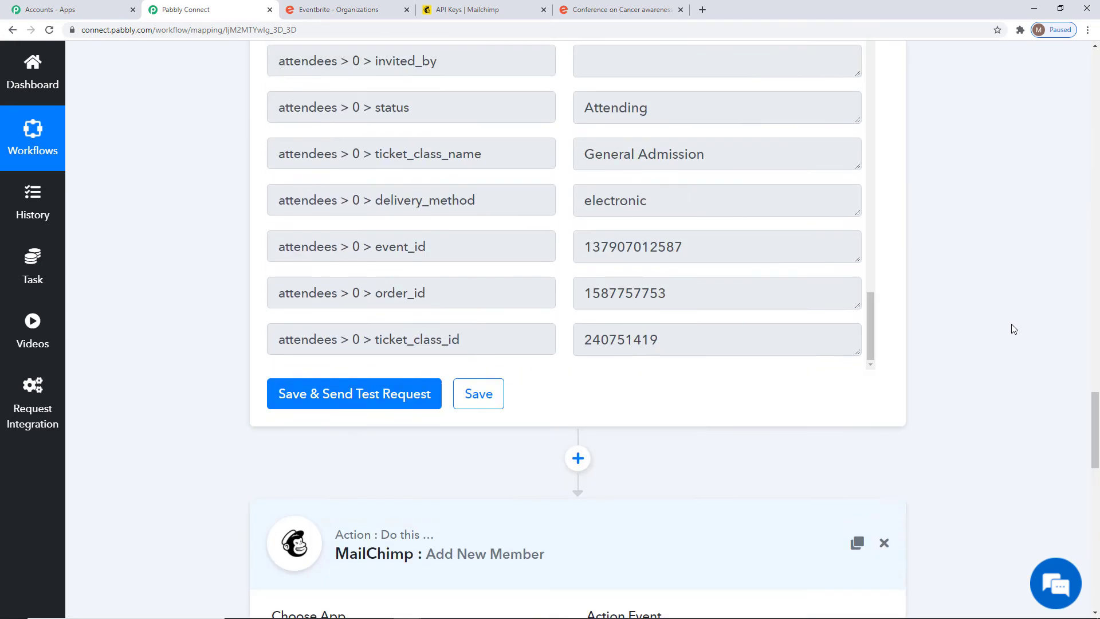
scroll(1014, 329, "down", 4)
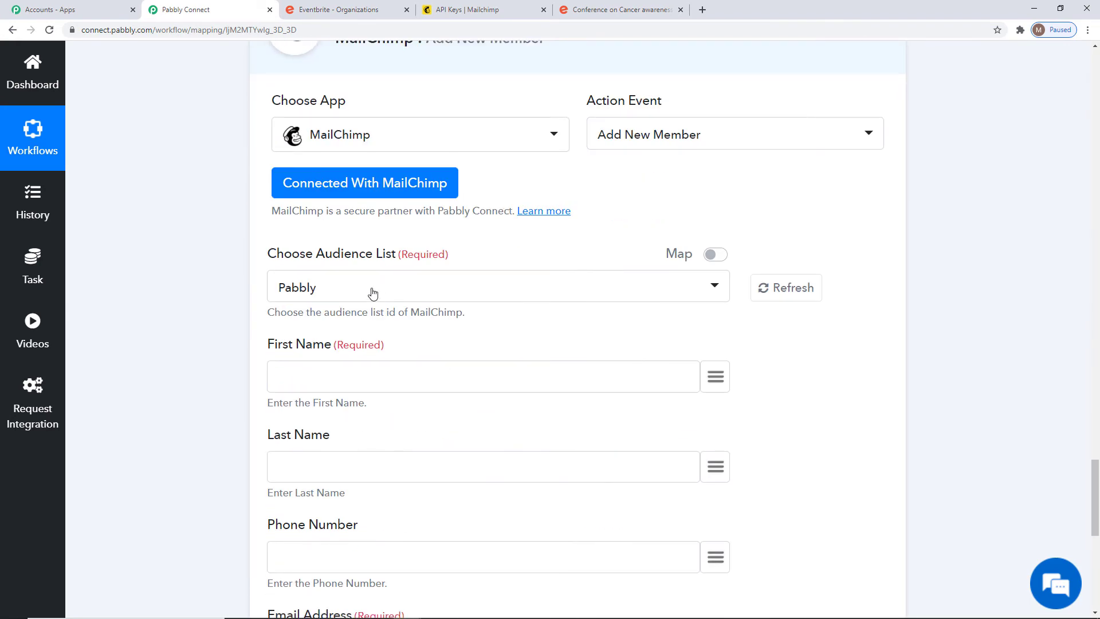
left_click(481, 9)
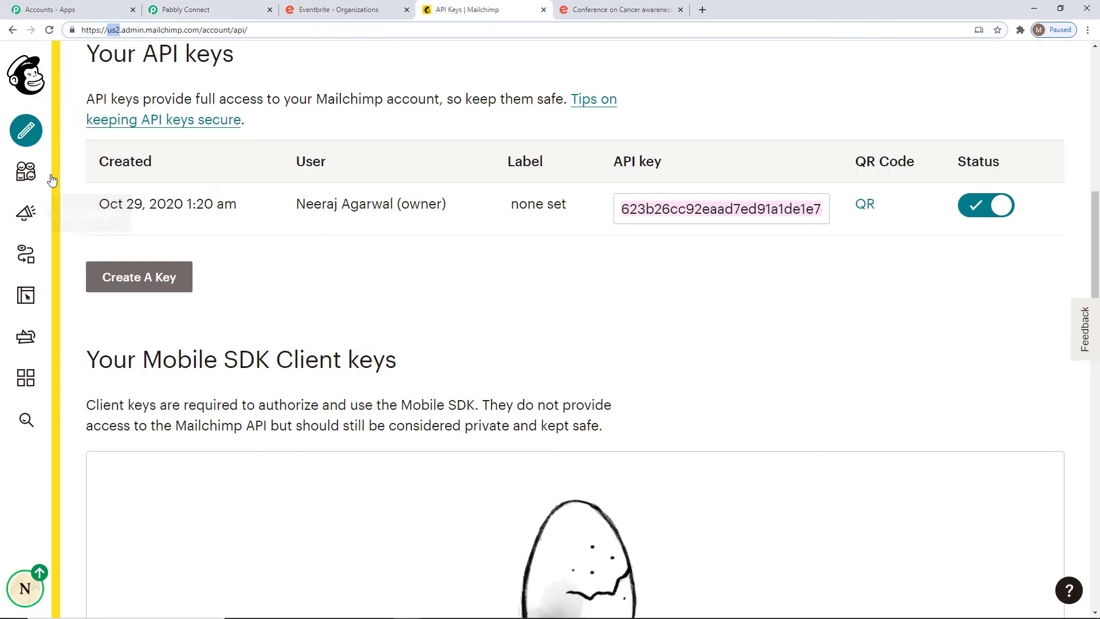
Check Mailchimp's audiences list, which shows the single Pabbly audience with 12 contacts.
left_click(31, 178)
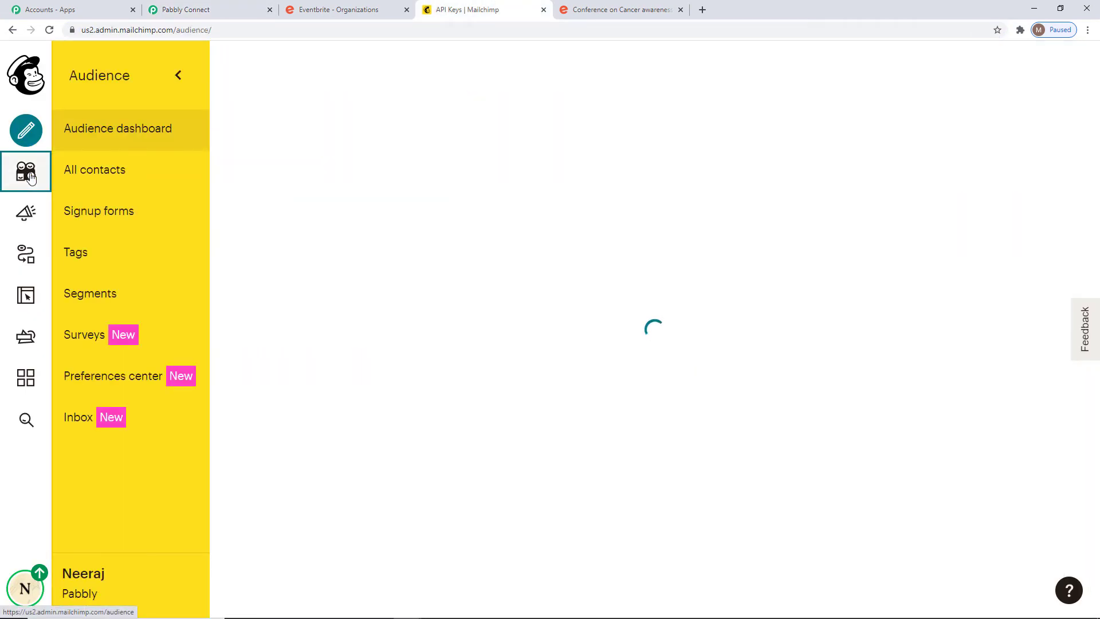
left_click(1001, 171)
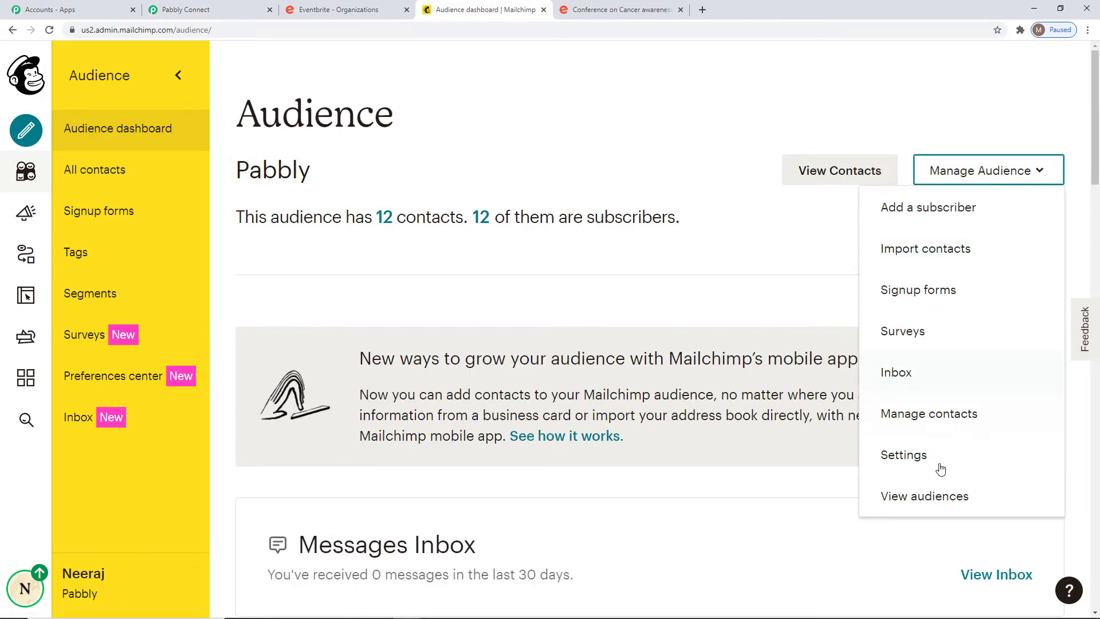
left_click(913, 491)
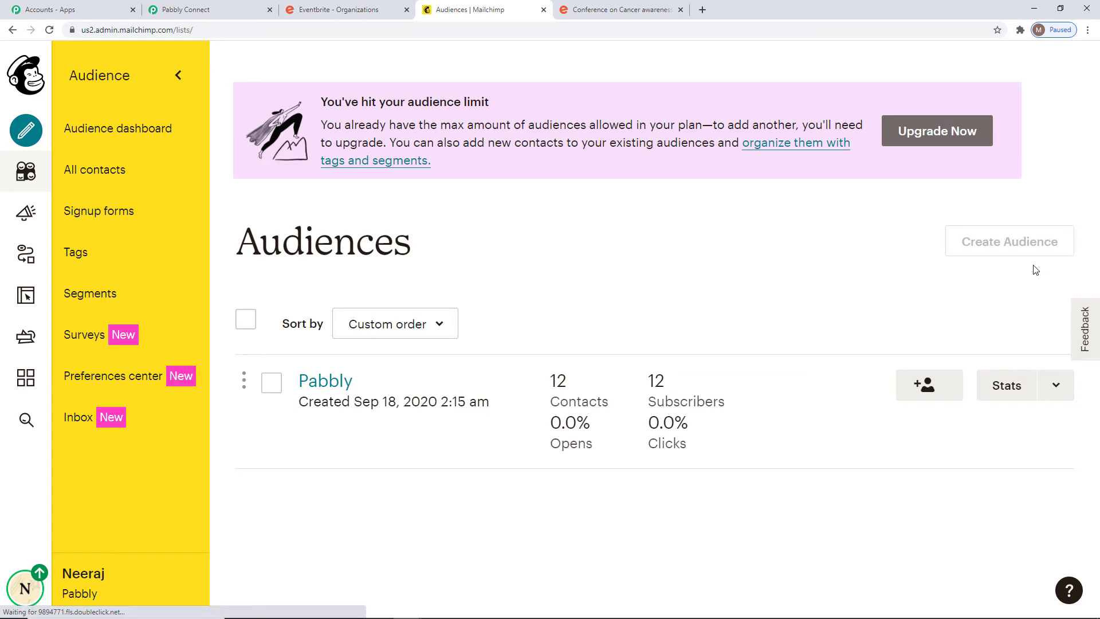
left_click(217, 10)
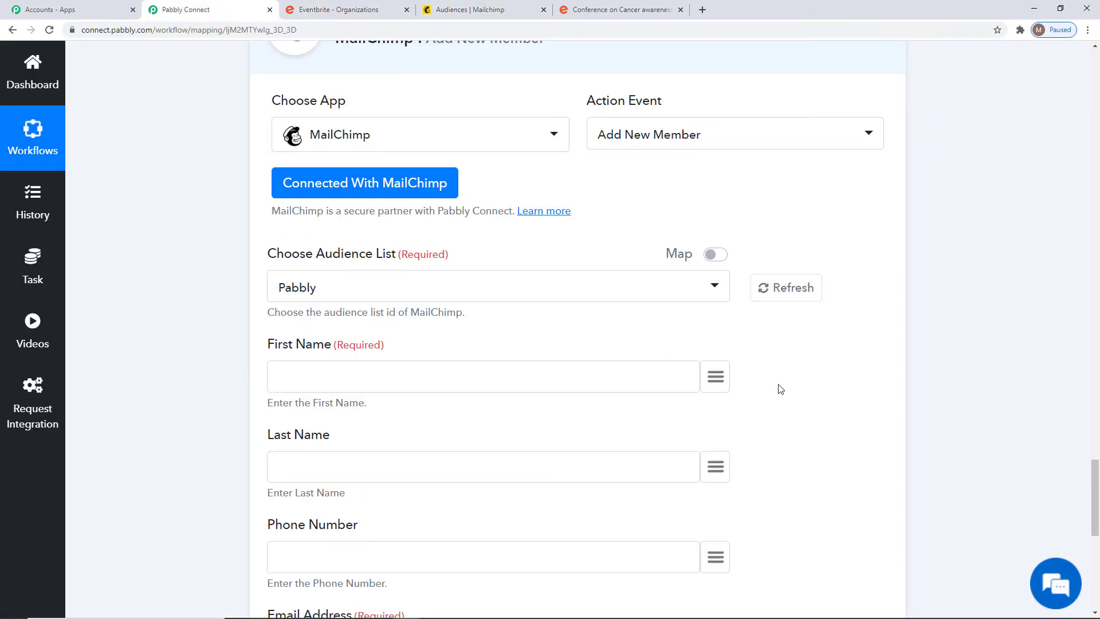
Map the attendee's profile first_name and last_name into First Name and Last Name.
left_click(714, 378)
scroll(695, 300, "down", 5)
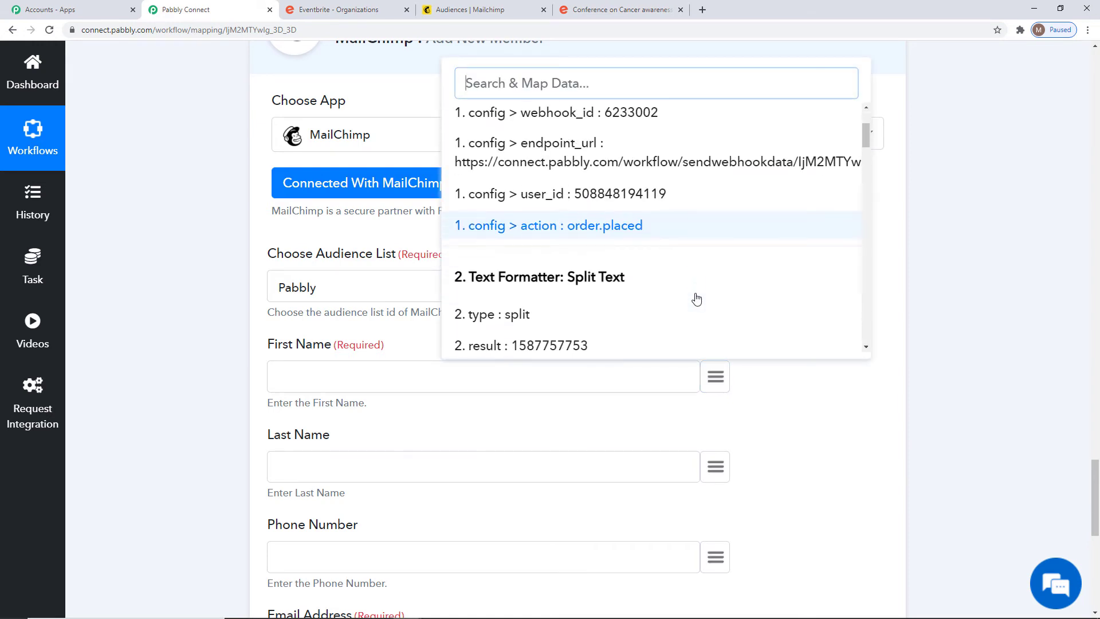
scroll(696, 298, "down", 15)
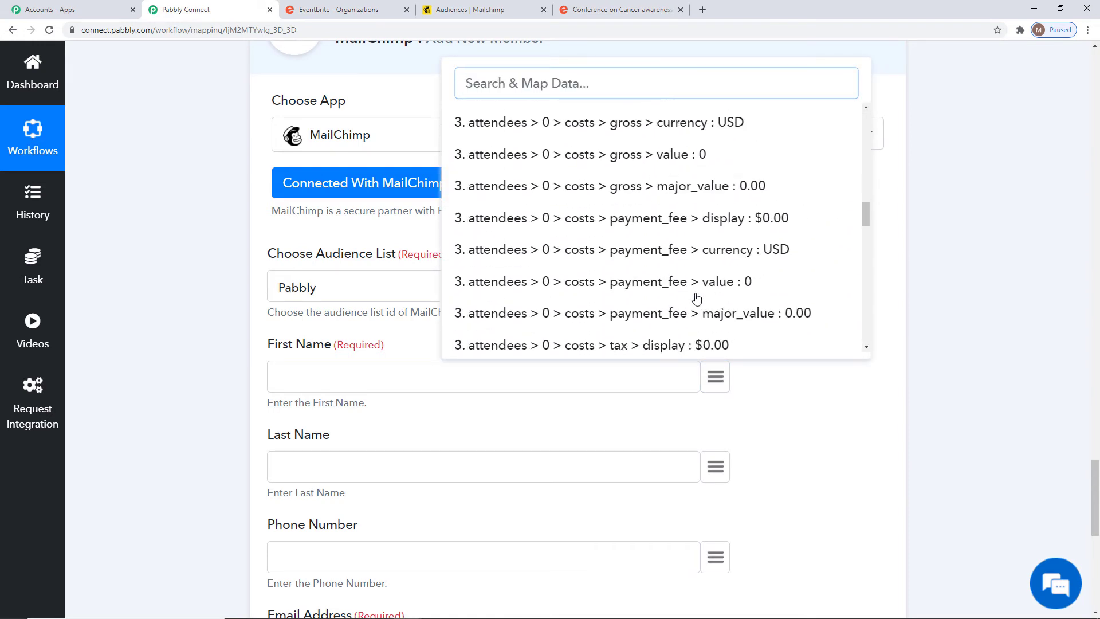
scroll(696, 299, "down", 5)
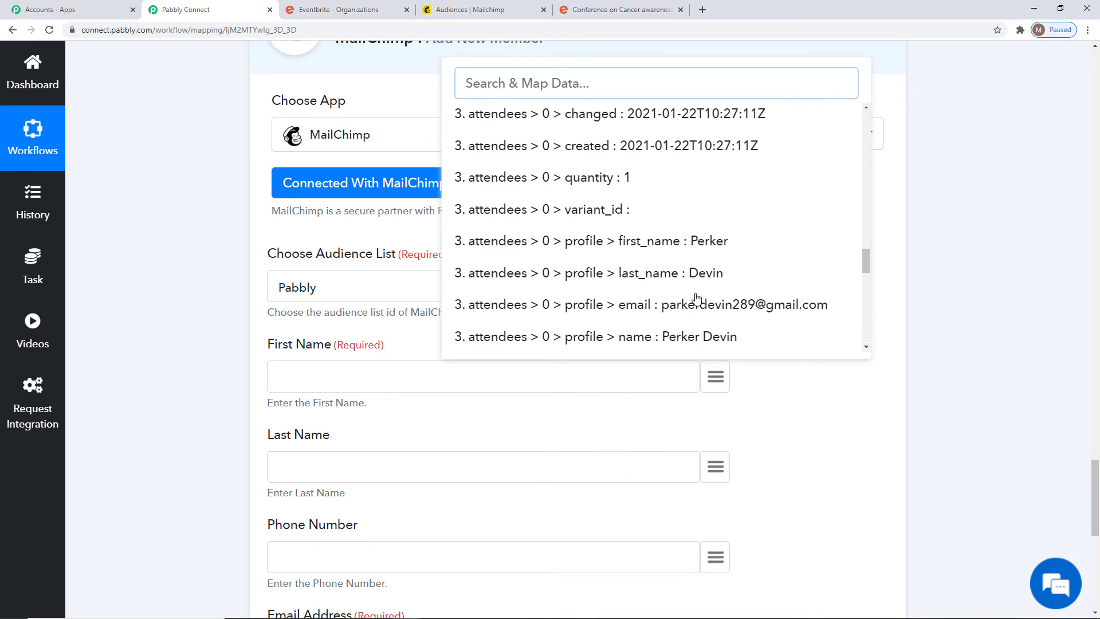
left_click(696, 248)
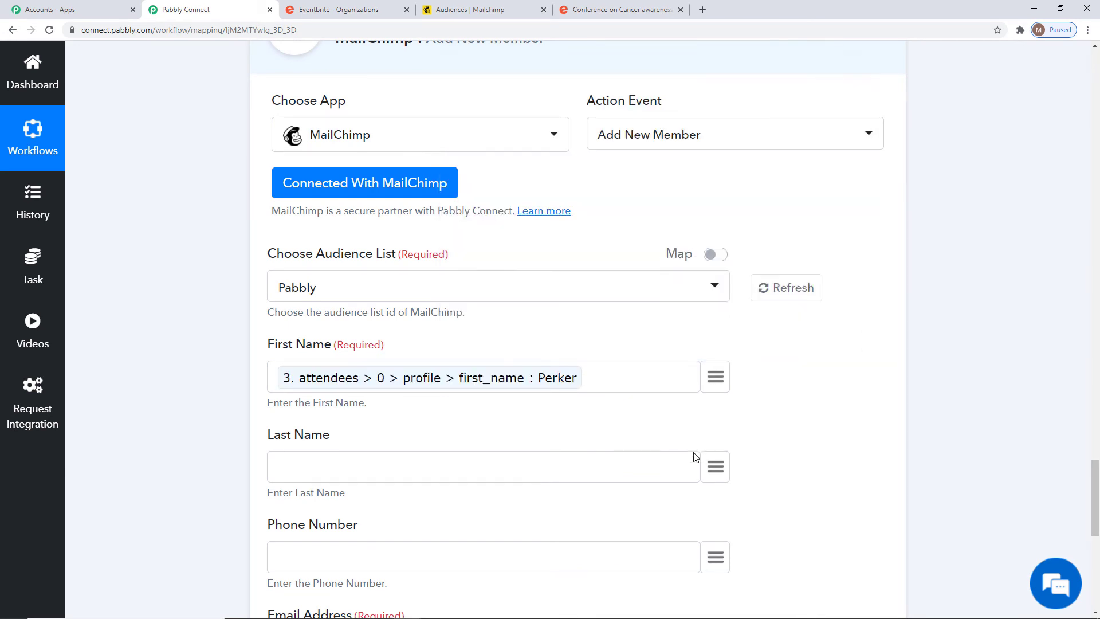
left_click(715, 469)
scroll(744, 291, "down", 10)
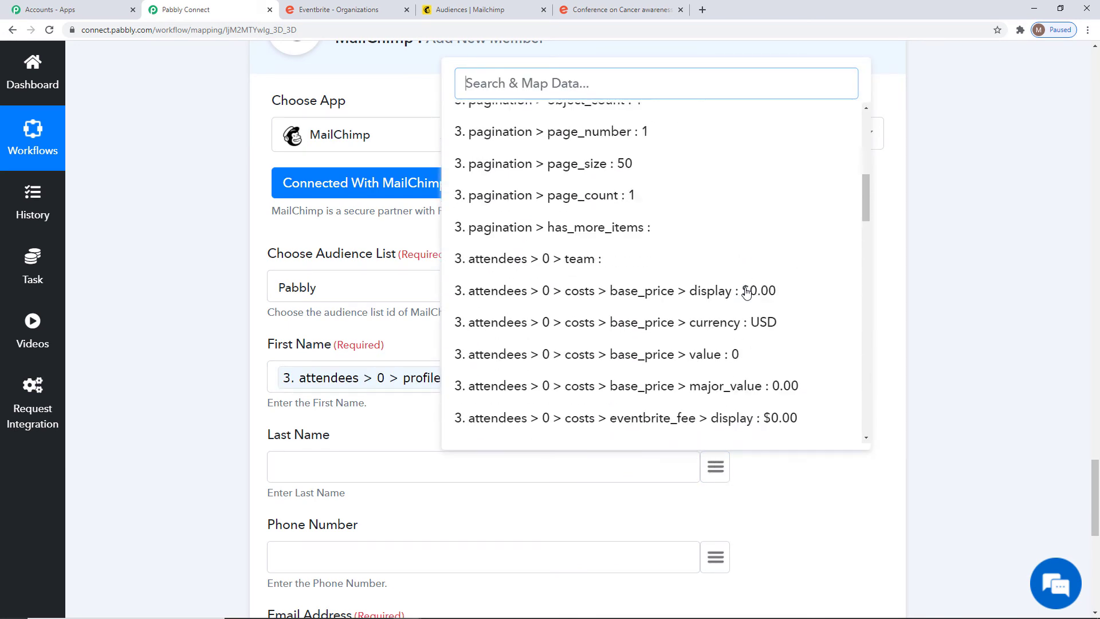
scroll(746, 293, "down", 8)
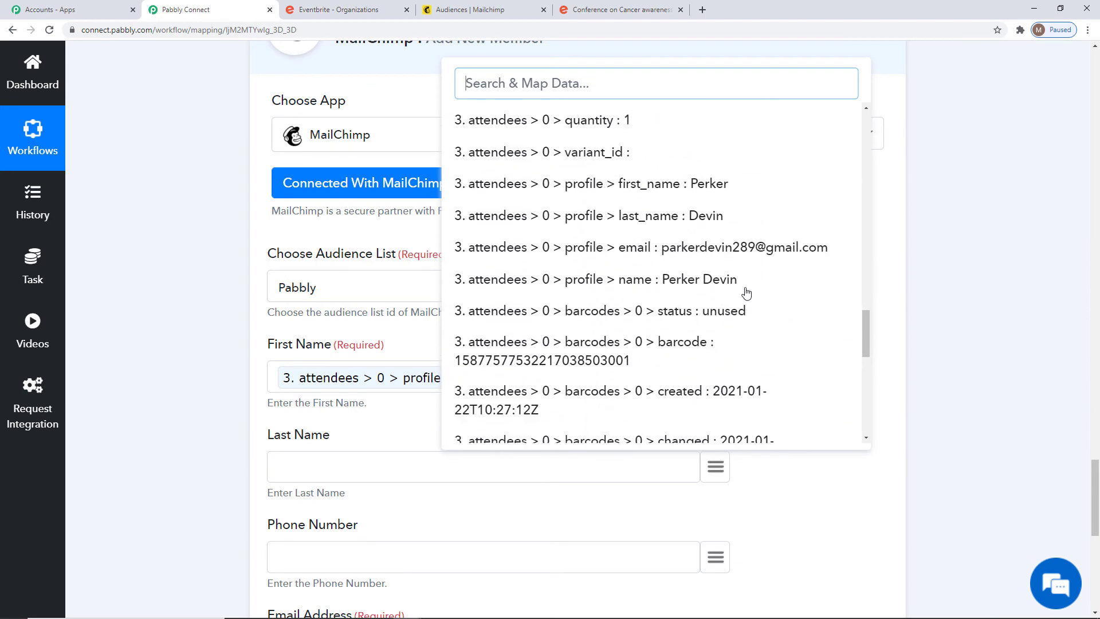
left_click(687, 227)
Map the attendee's profile email into the Email Address field.
scroll(744, 409, "down", 4)
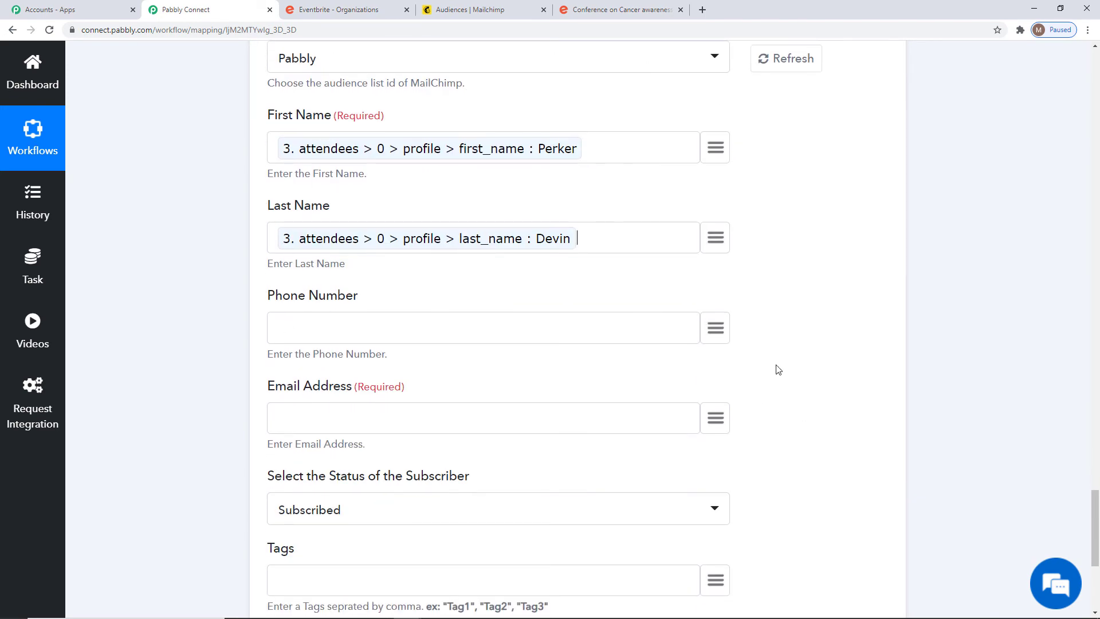
left_click(715, 418)
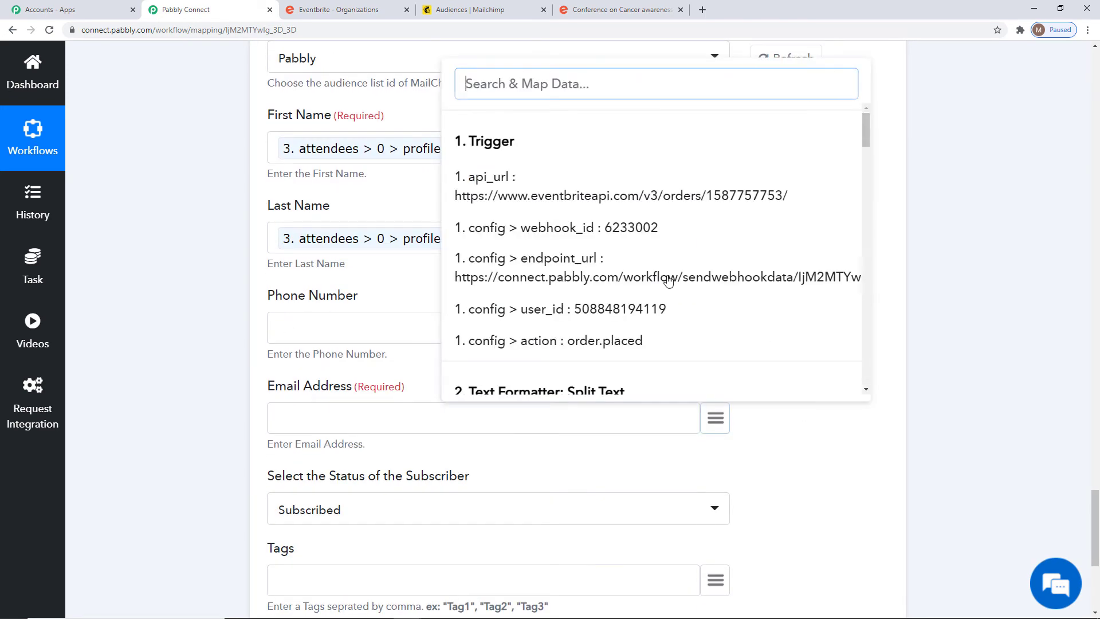
scroll(718, 238, "down", 8)
scroll(721, 230, "down", 10)
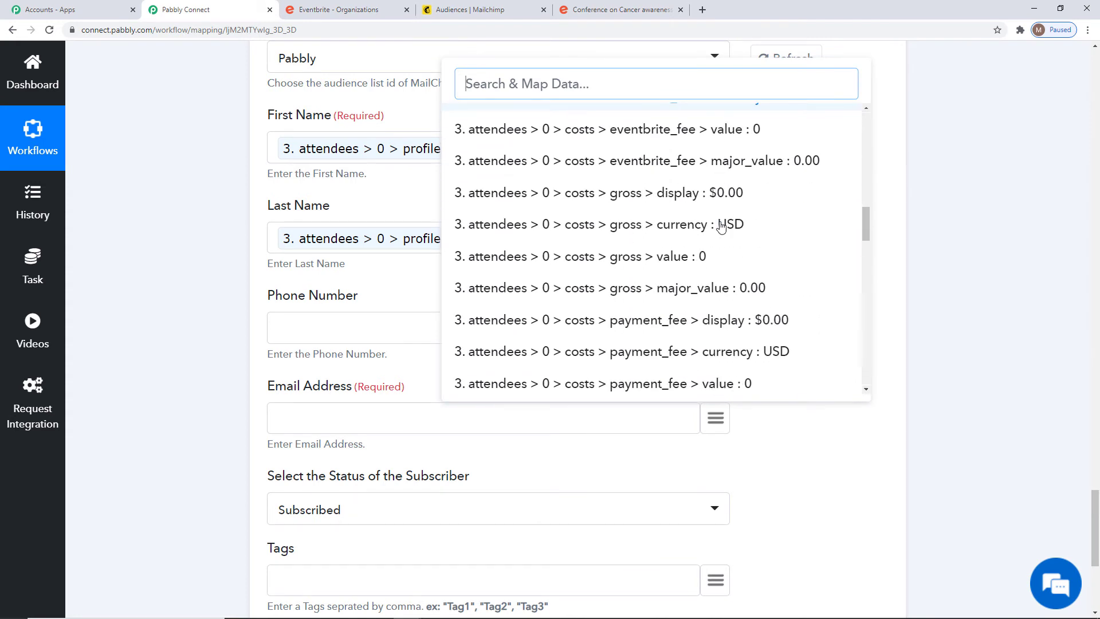
scroll(721, 229, "down", 6)
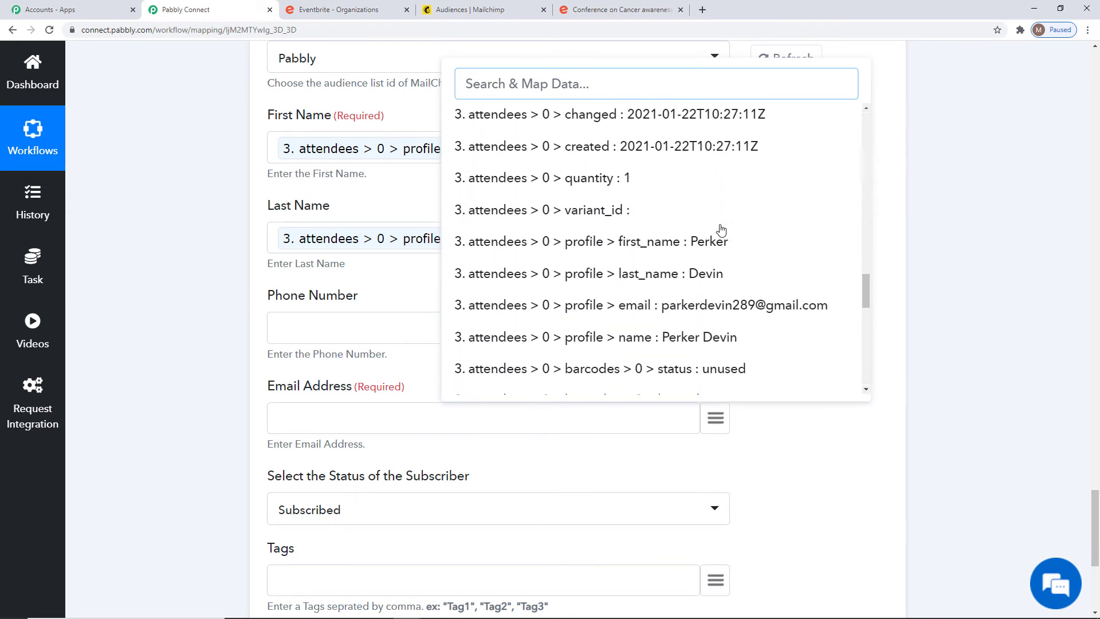
left_click(776, 252)
scroll(965, 382, "down", 5)
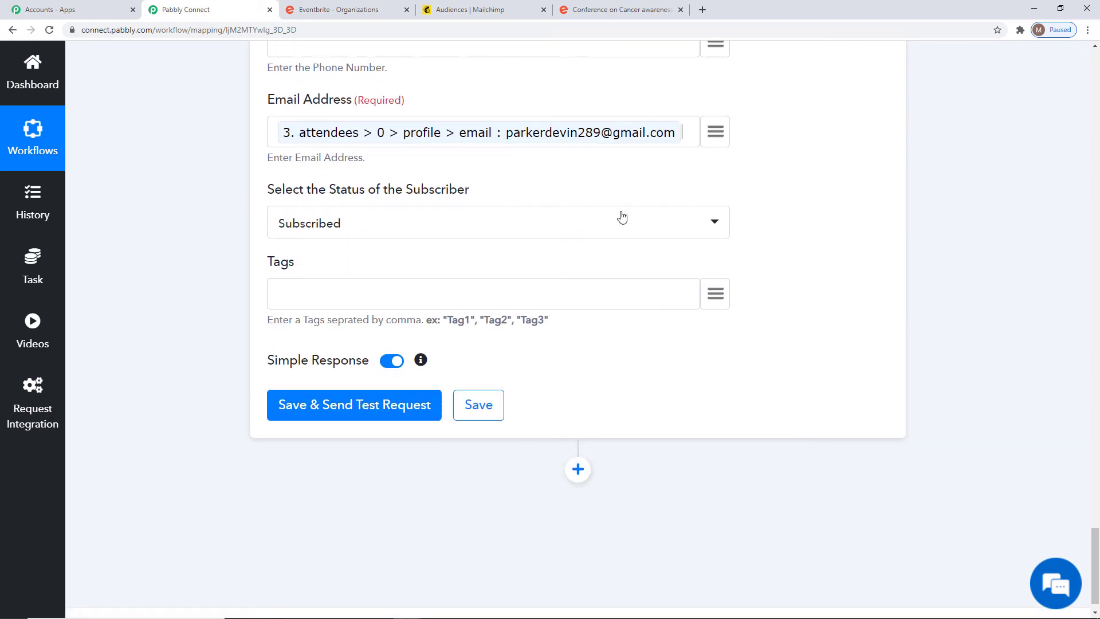
Keep subscriber status Subscribed and set Tags to "Eventbrite" in quotes.
left_click(608, 229)
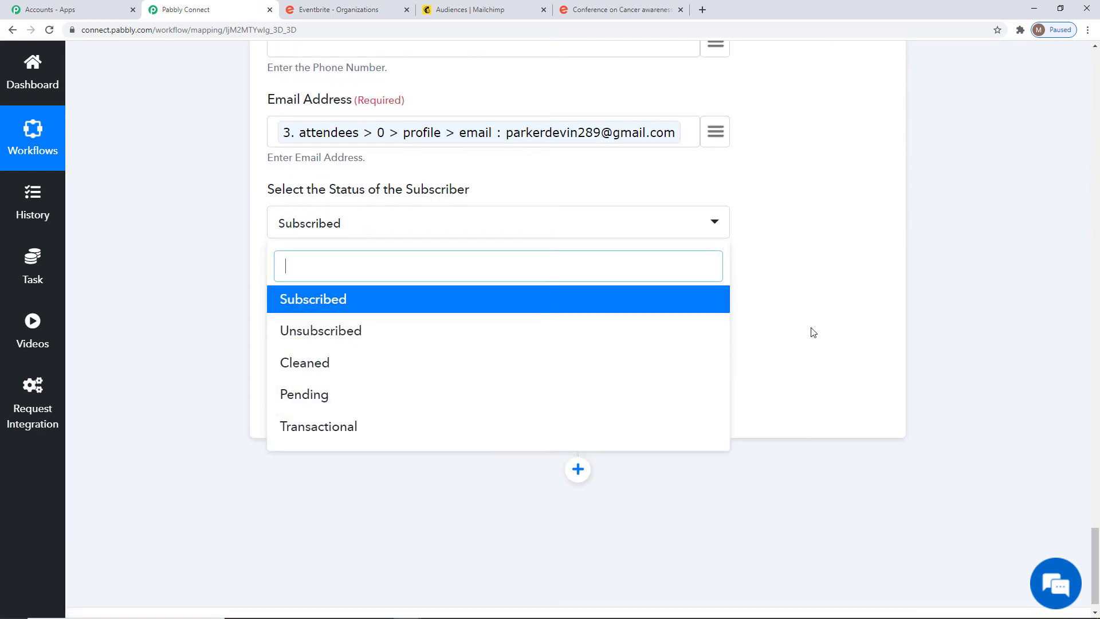
left_click(331, 200)
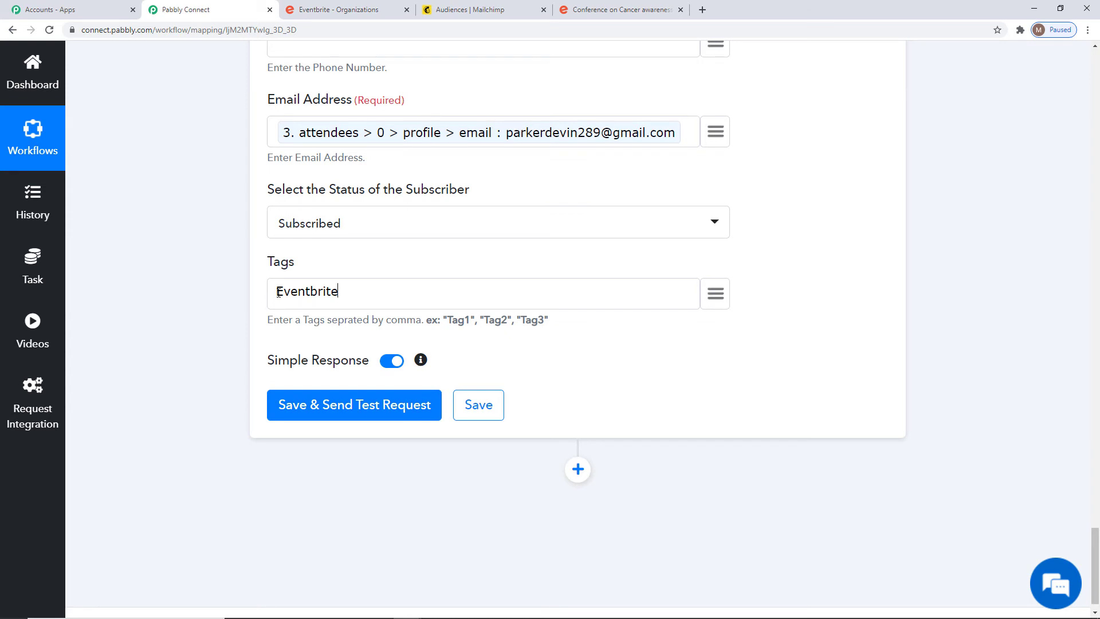
type("\"")
Send a test request, confirm the attendee was added as subscribed, and save the step.
left_click(359, 413)
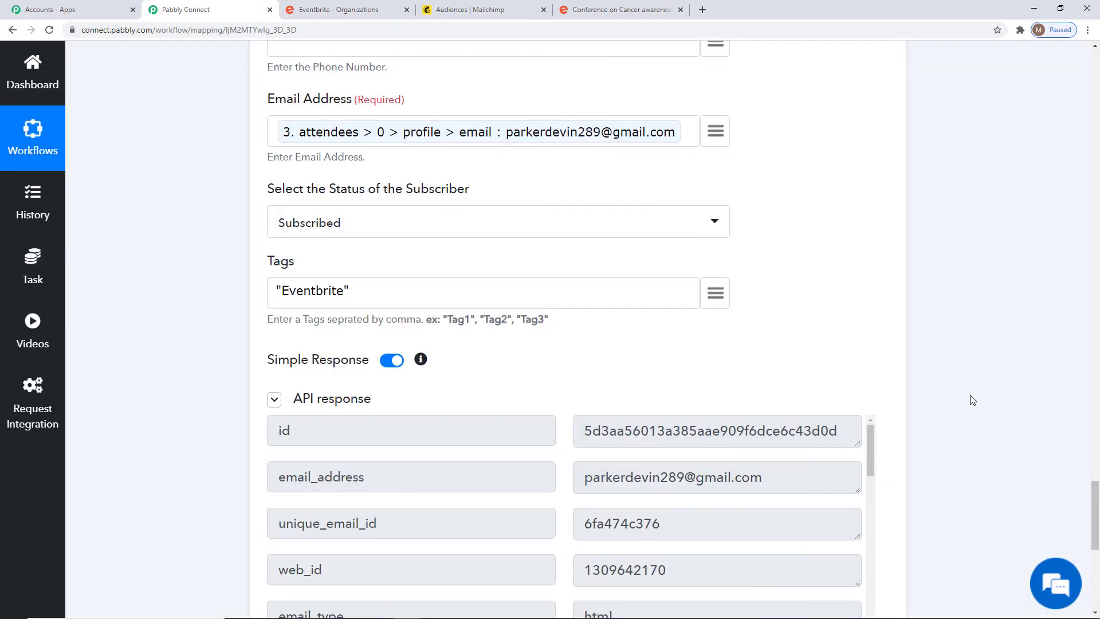
scroll(971, 398, "down", 7)
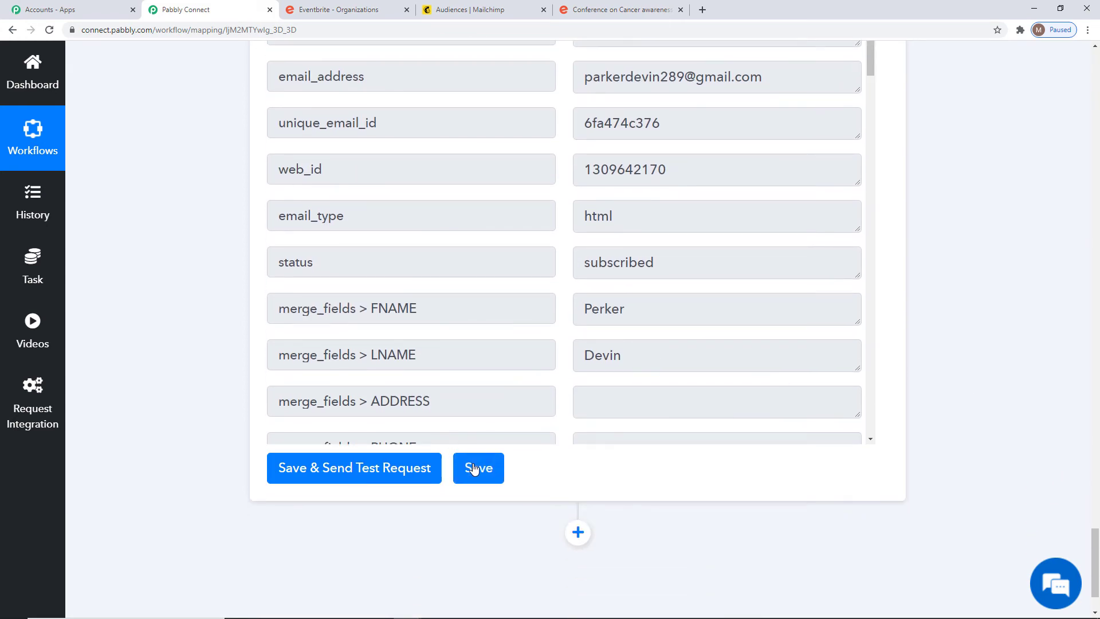
left_click(474, 469)
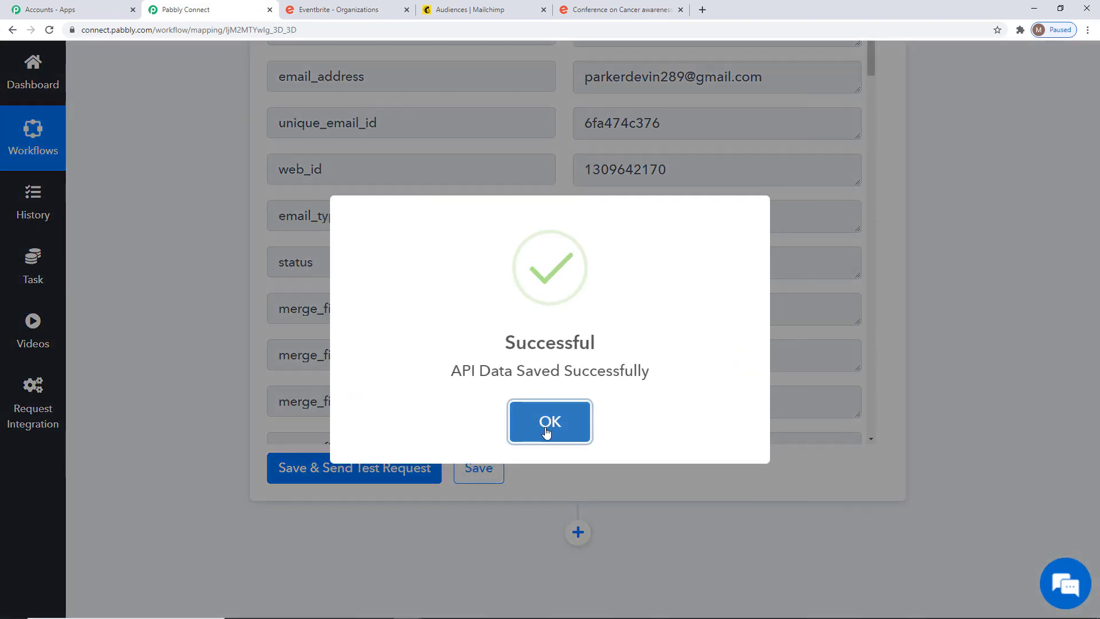
left_click(547, 430)
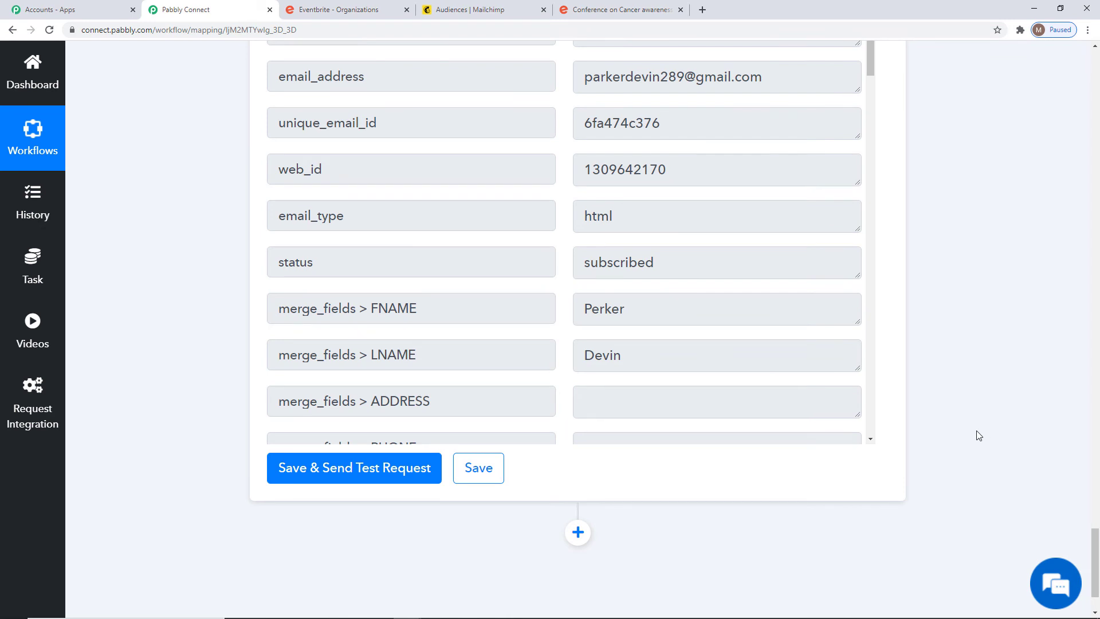
scroll(979, 435, "up", 3)
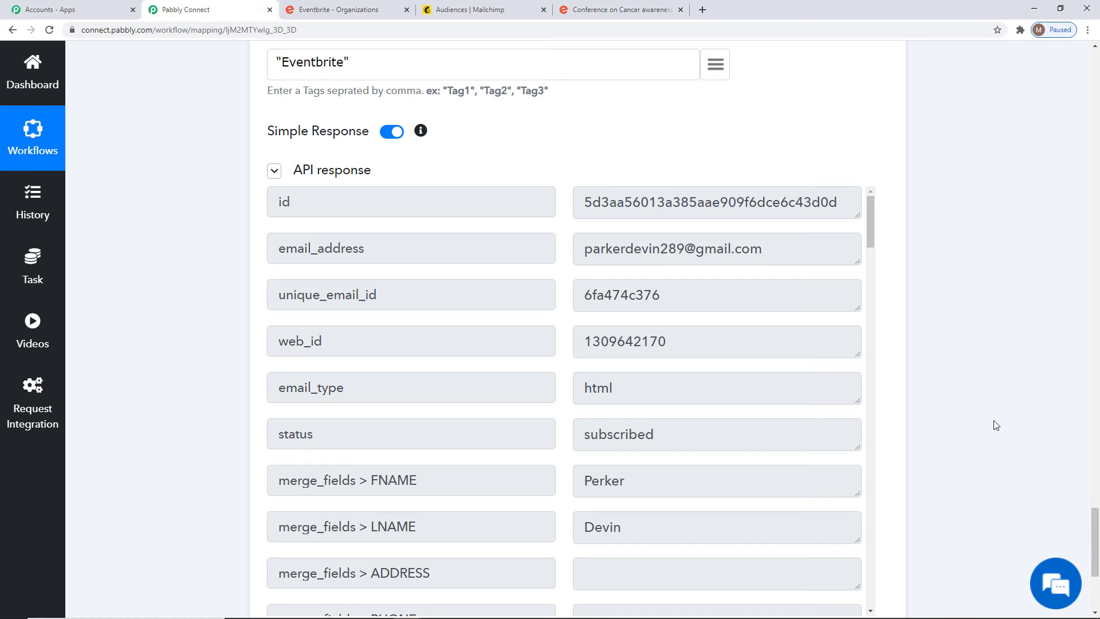
Verify the Pabbly audience now has 13 contacts, the newest tagged Eventbrite via API.
left_click(470, 10)
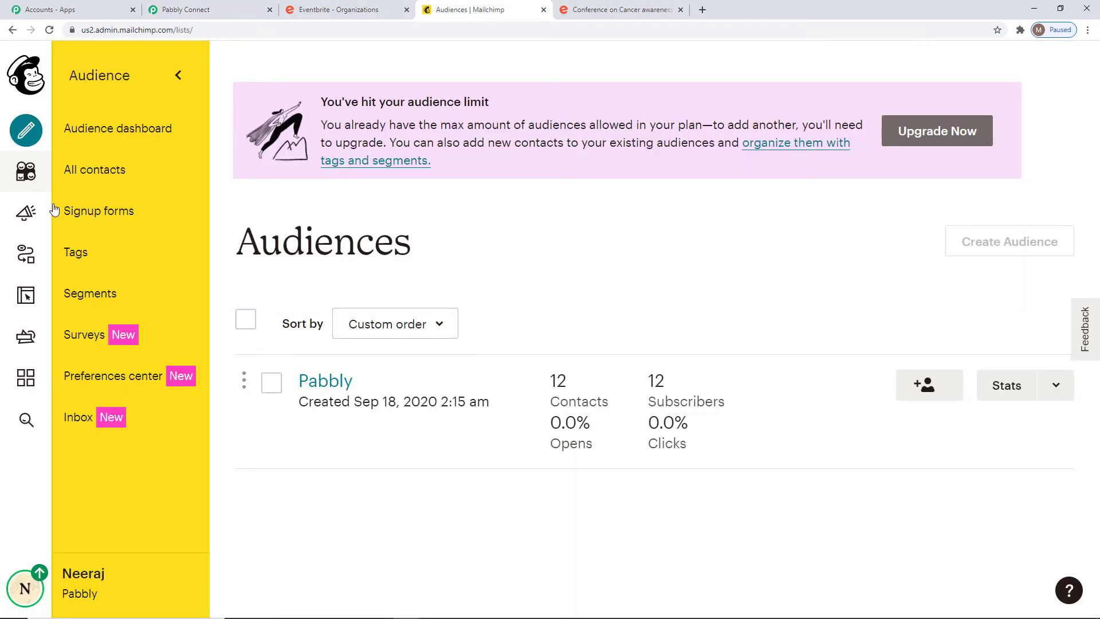
left_click(89, 179)
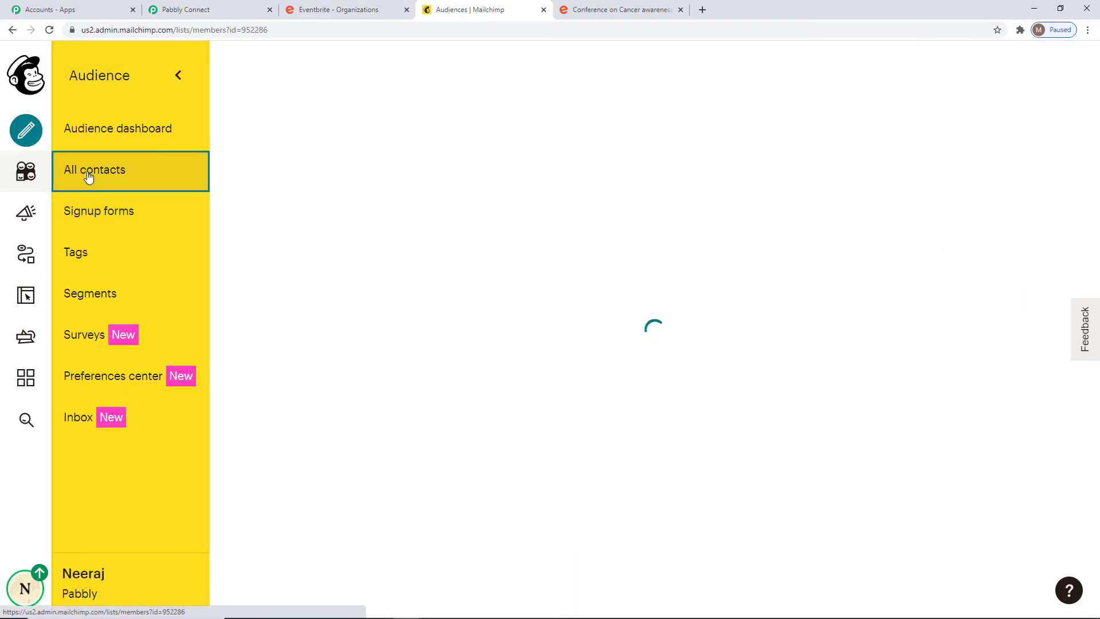
scroll(670, 297, "down", 2)
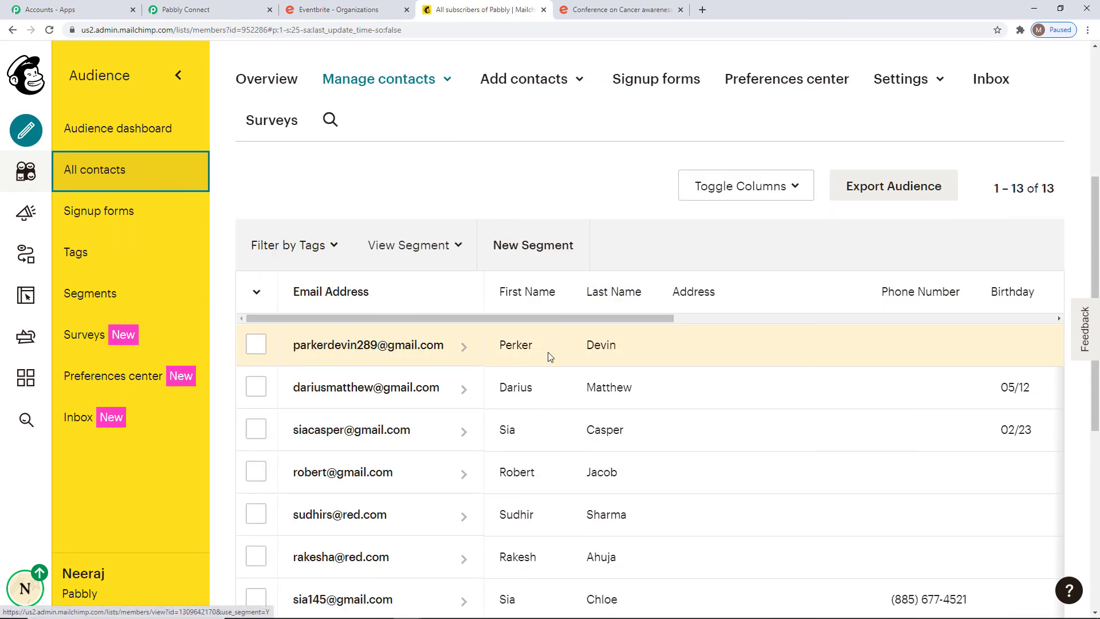
left_click_drag(523, 319, 736, 335)
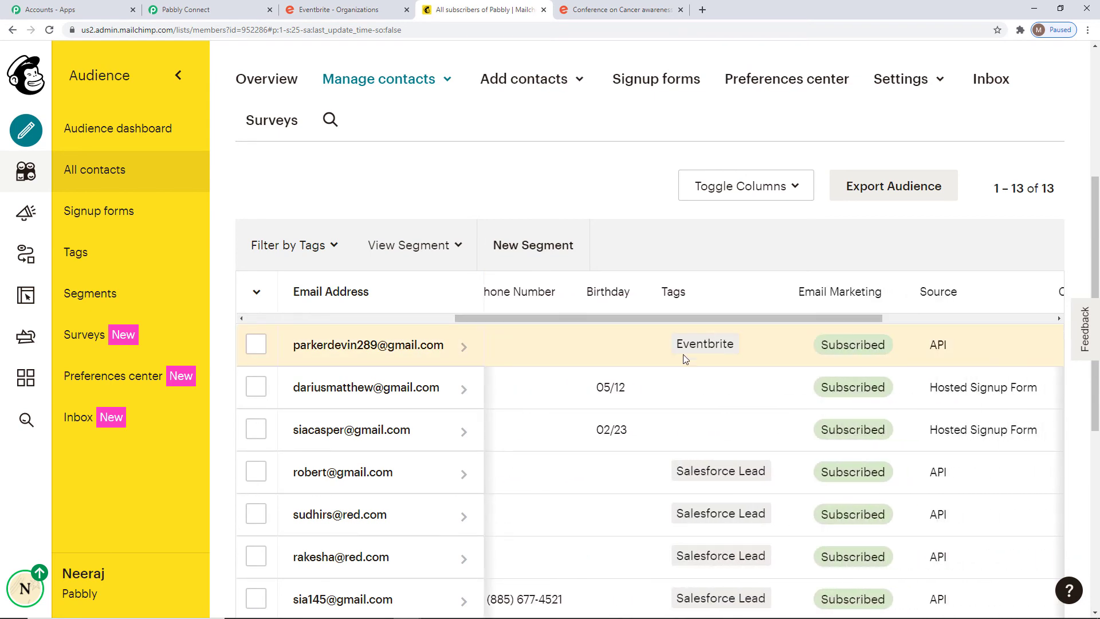
left_click_drag(594, 319, 418, 322)
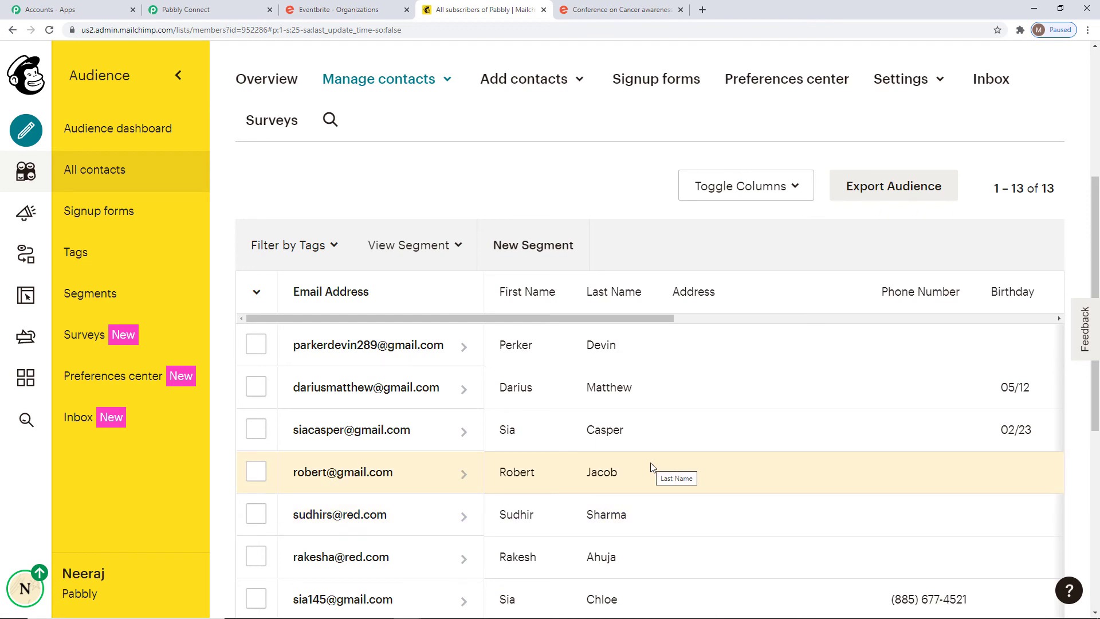
left_click(616, 12)
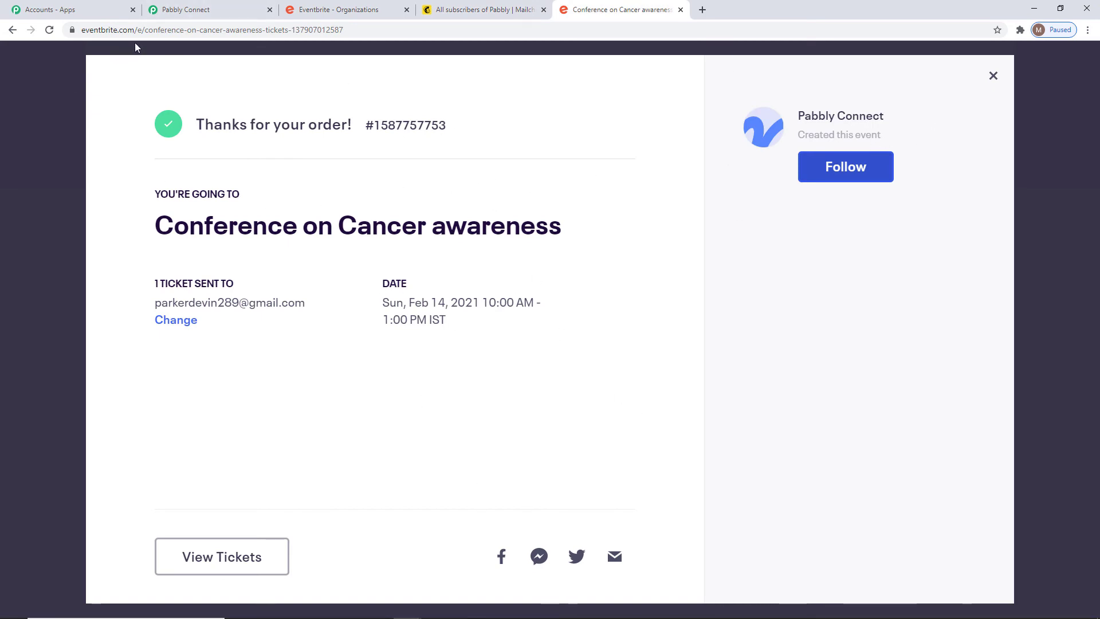
Reload the Conference on Cancer awareness page and register one free General Admission ticket to reach Checkout.
left_click(49, 29)
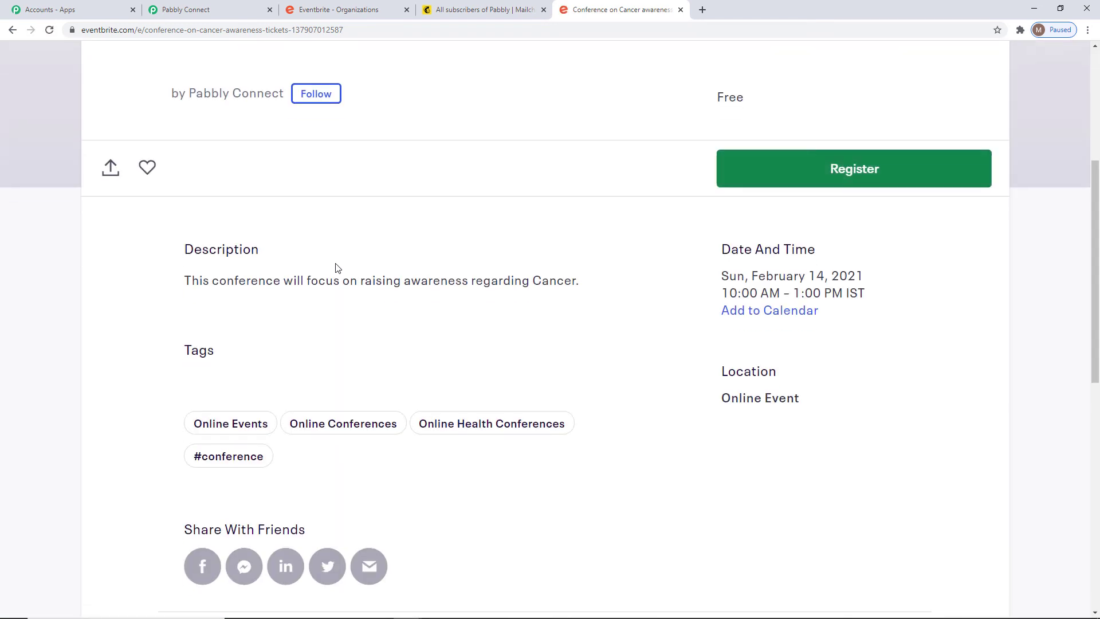
left_click(839, 174)
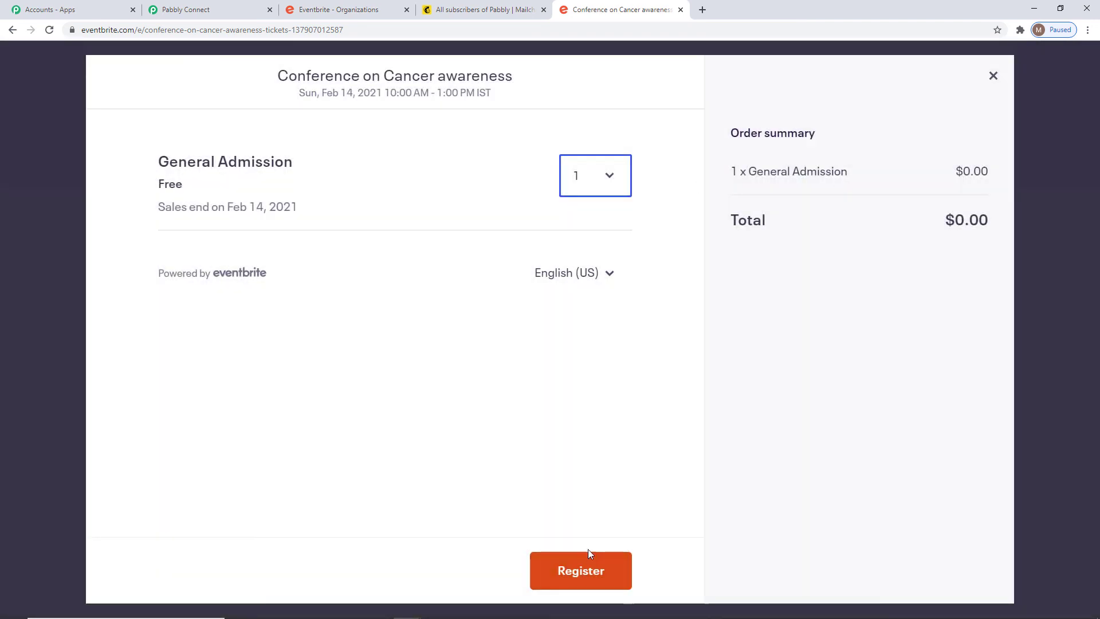
left_click(583, 559)
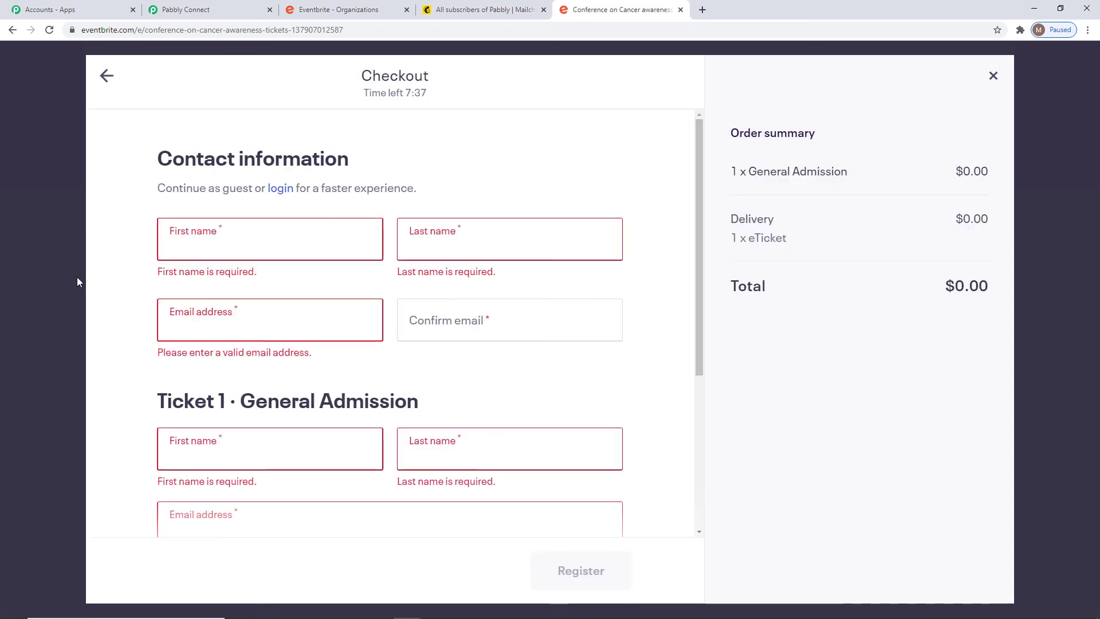
Enter the test attendee's first name, last name, e-mail and confirmed e-mail as the buyer's contact information.
left_click(231, 240)
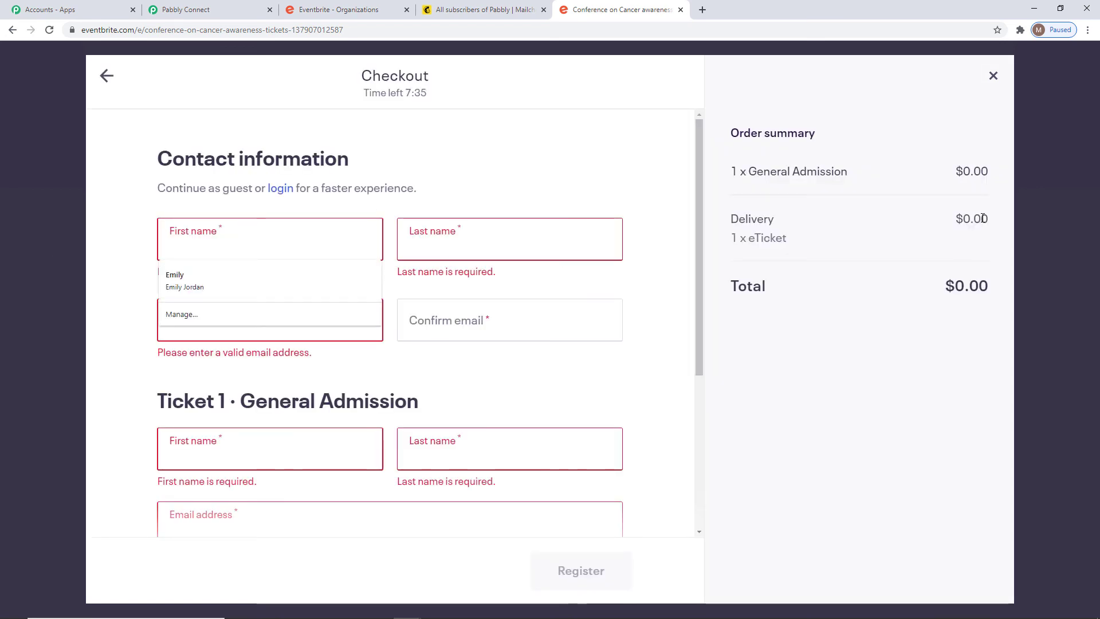
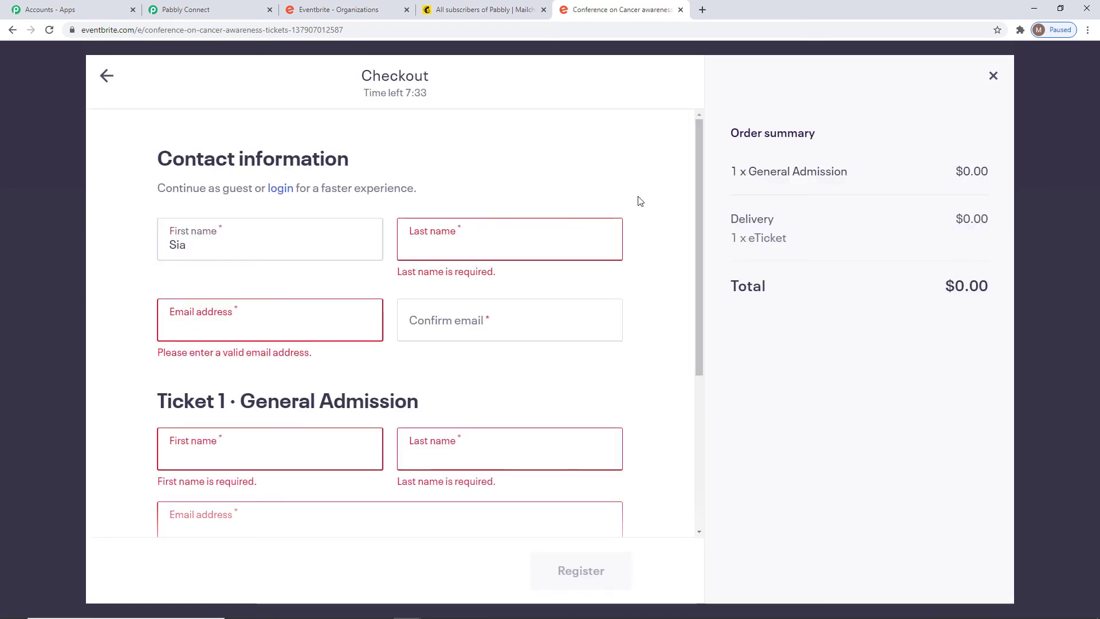
left_click(558, 223)
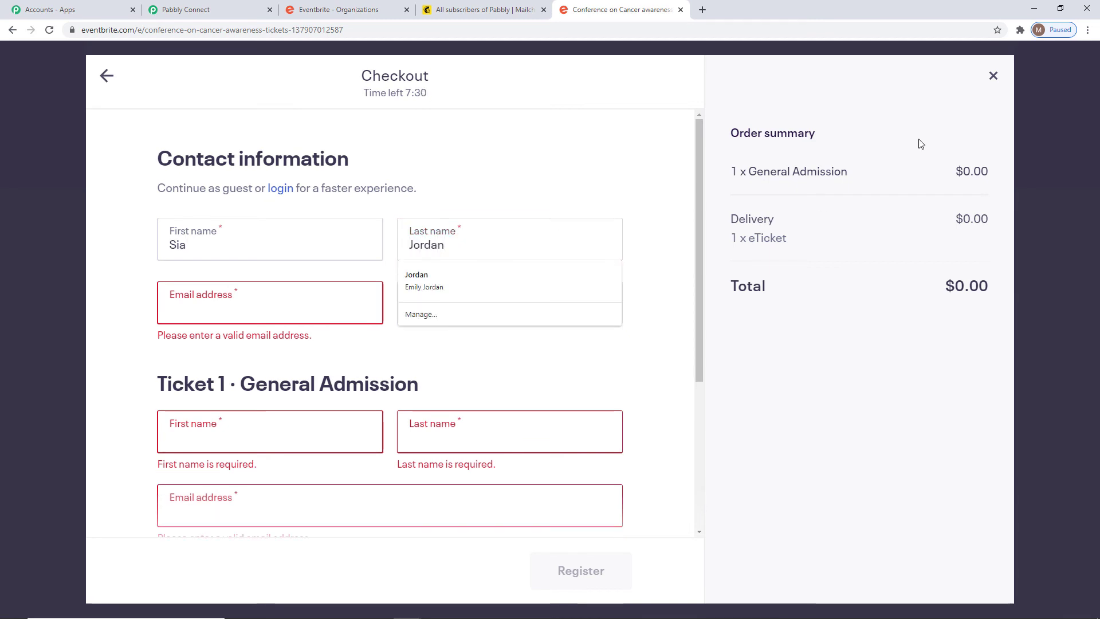
left_click(273, 307)
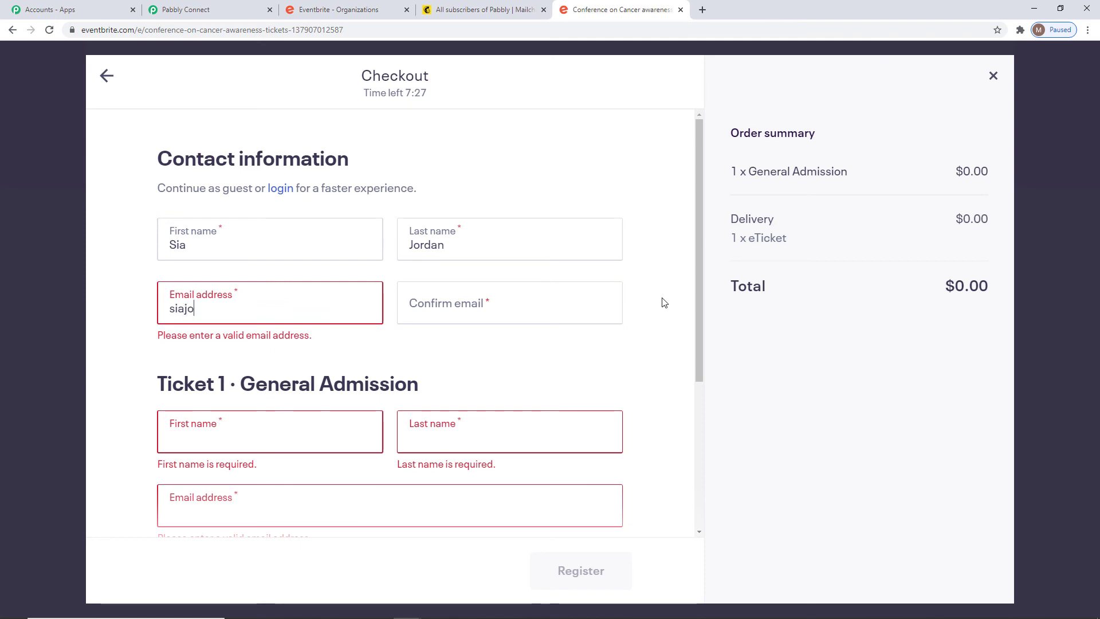
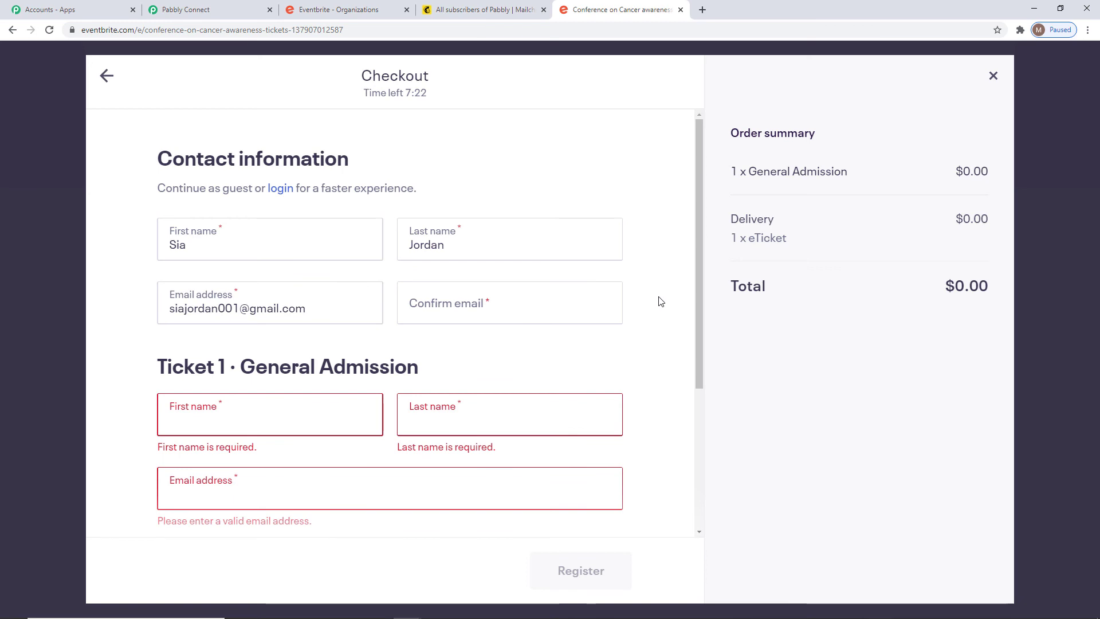
left_click(450, 308)
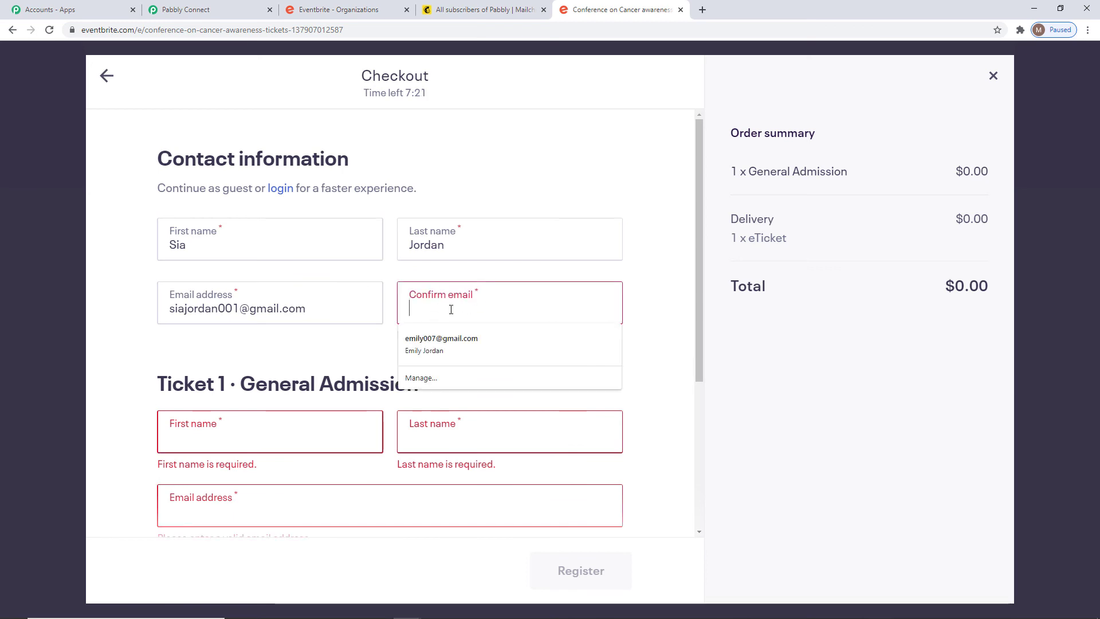
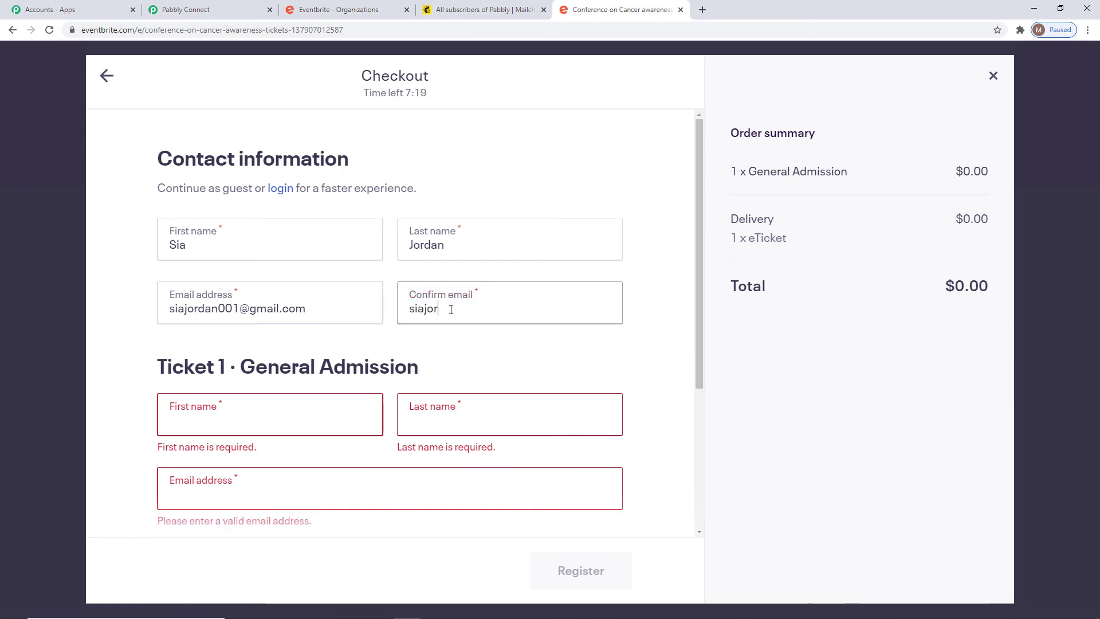
Fill in Ticket 1's holder name and e-mail with the same details and submit the registration.
scroll(454, 351, "down", 3)
left_click(253, 248)
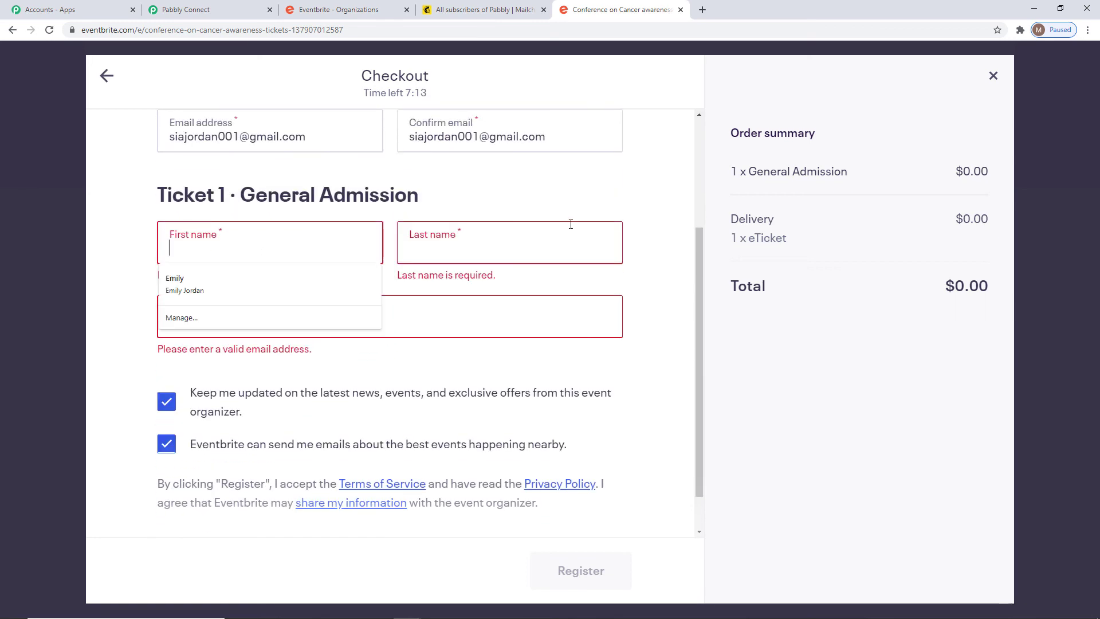
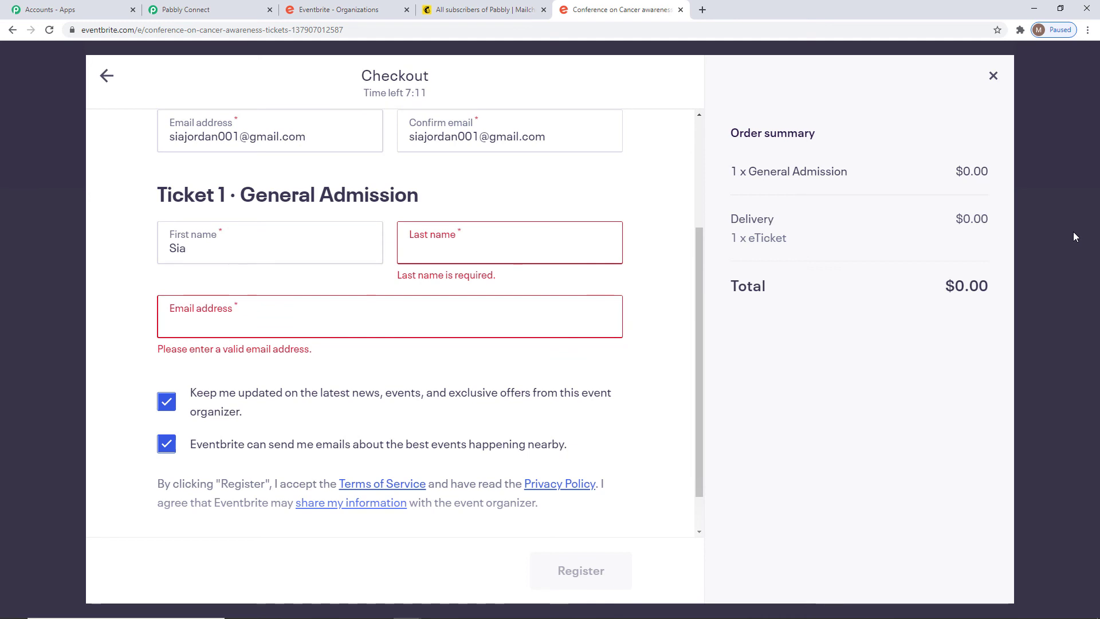
left_click(503, 249)
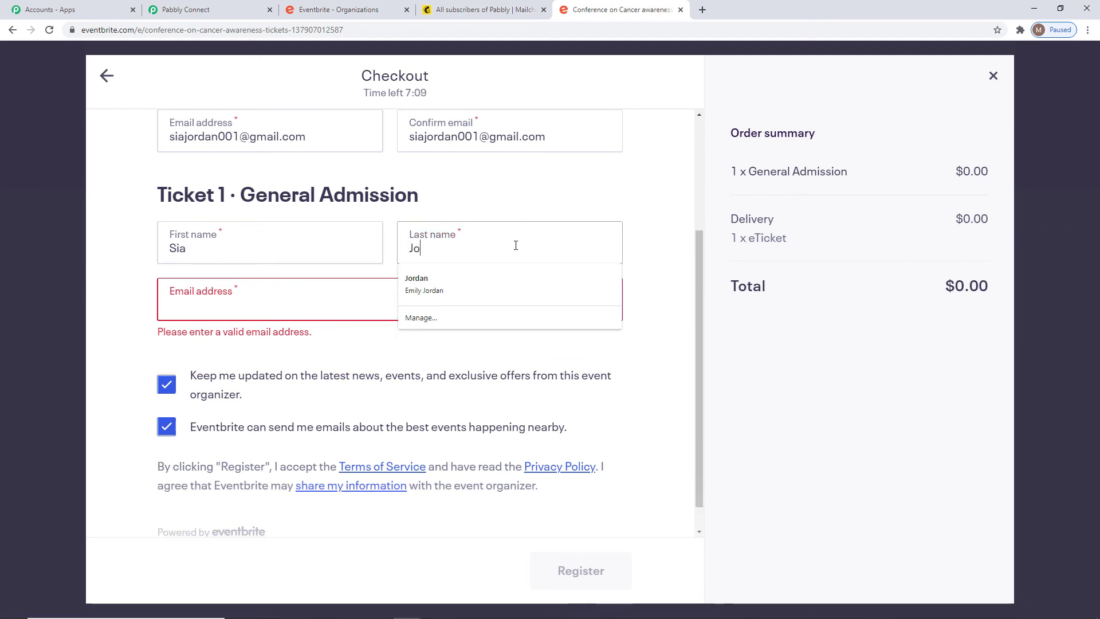
left_click(192, 295)
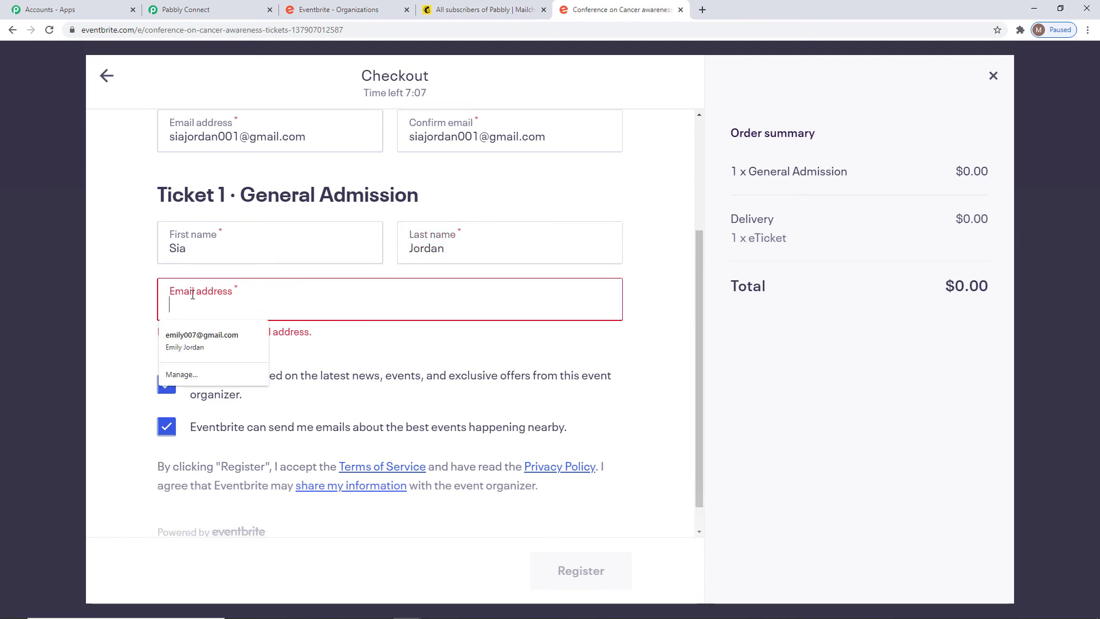
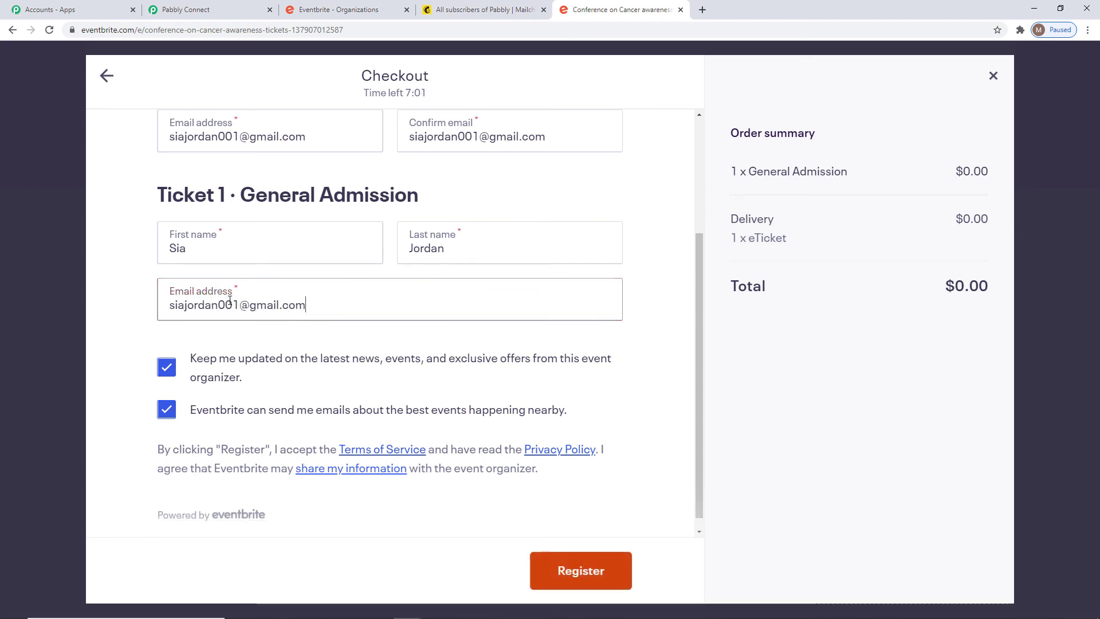
left_click(561, 567)
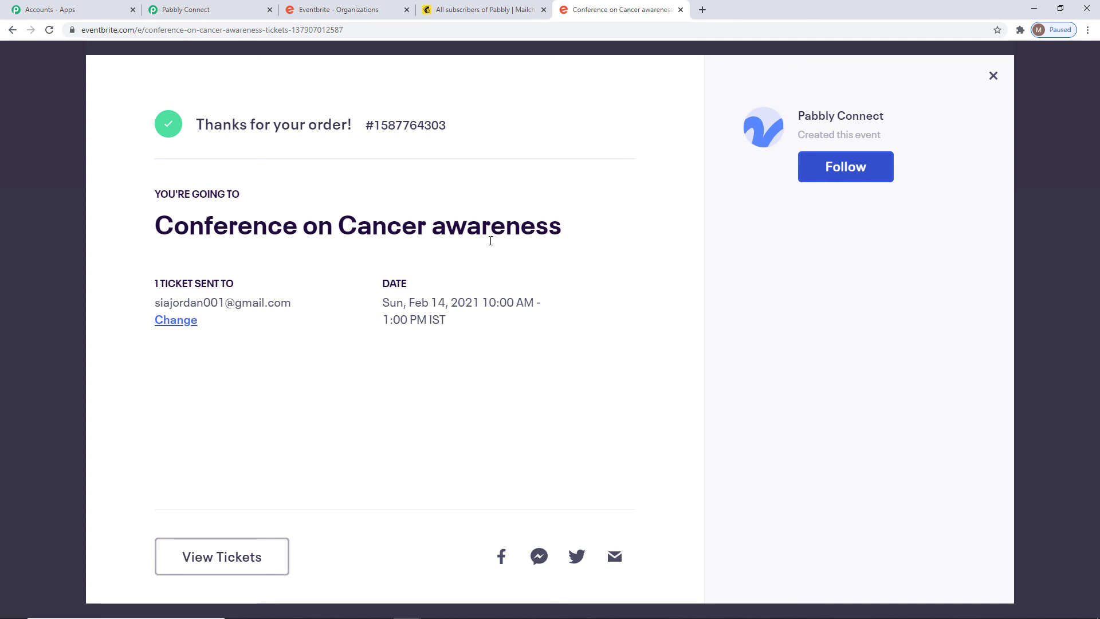
left_click(477, 11)
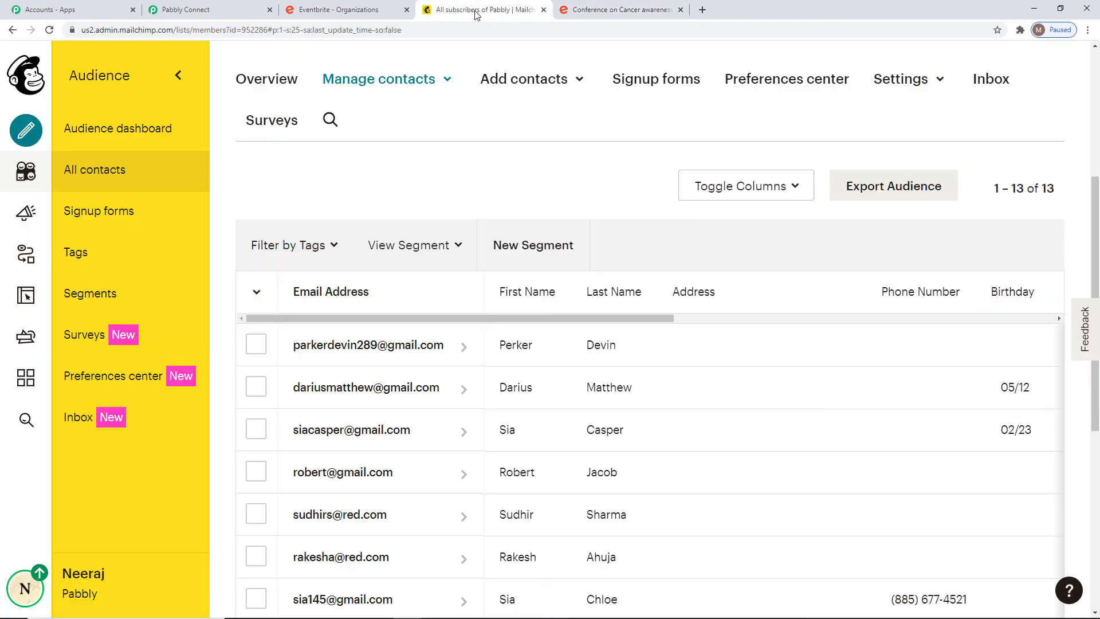
Refresh the Mailchimp audience and check the Tags column for the new Eventbrite-tagged contact.
left_click(50, 29)
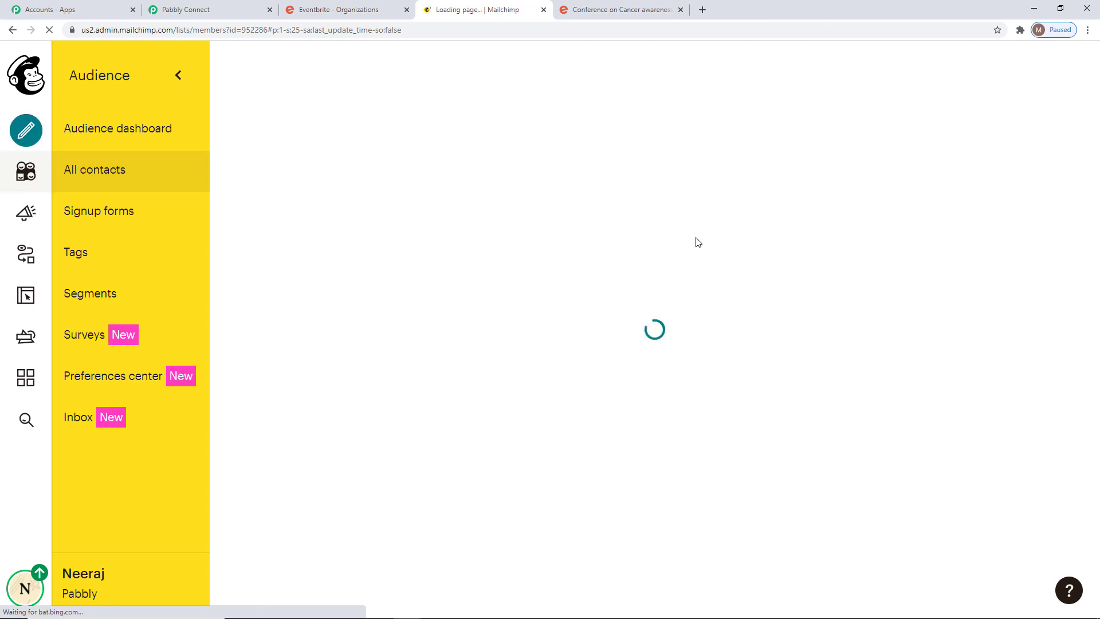
scroll(696, 241, "down", 6)
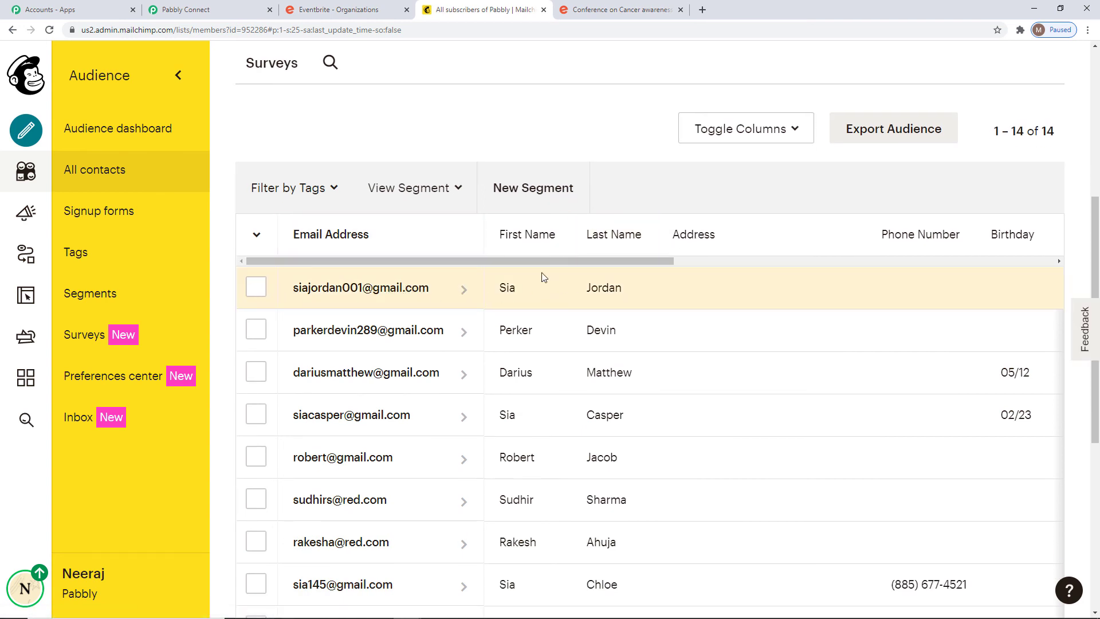
left_click_drag(519, 262, 721, 266)
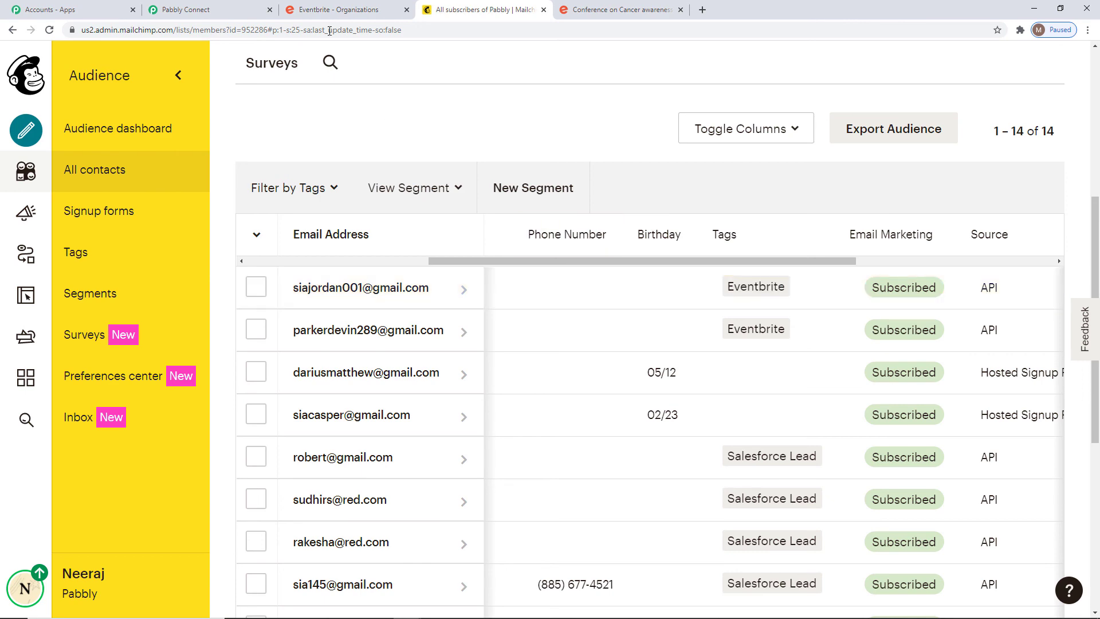
left_click(186, 9)
Collapse the Eventbrite New Order trigger and review the four-step workflow from top to bottom.
scroll(1045, 366, "up", 18)
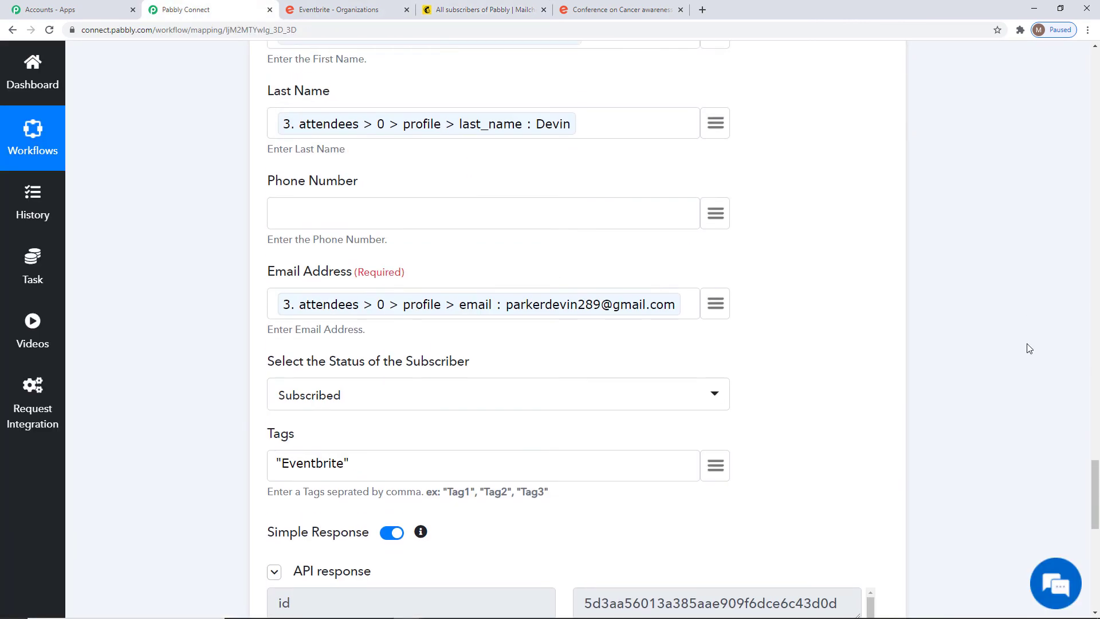
scroll(765, 325, "up", 20)
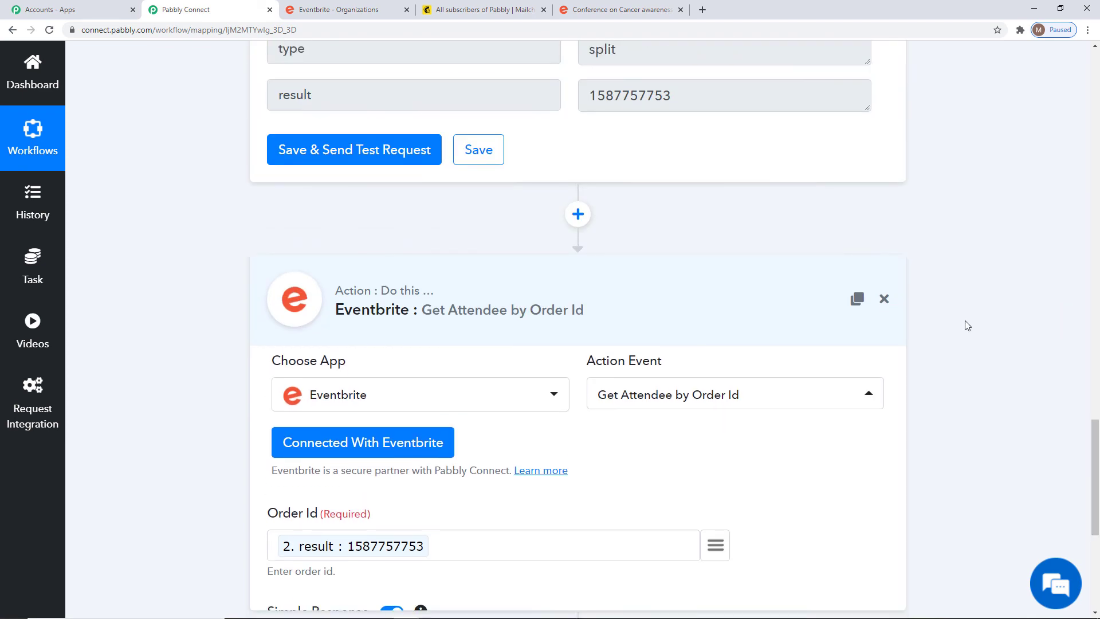
scroll(706, 296, "up", 15)
scroll(965, 324, "up", 20)
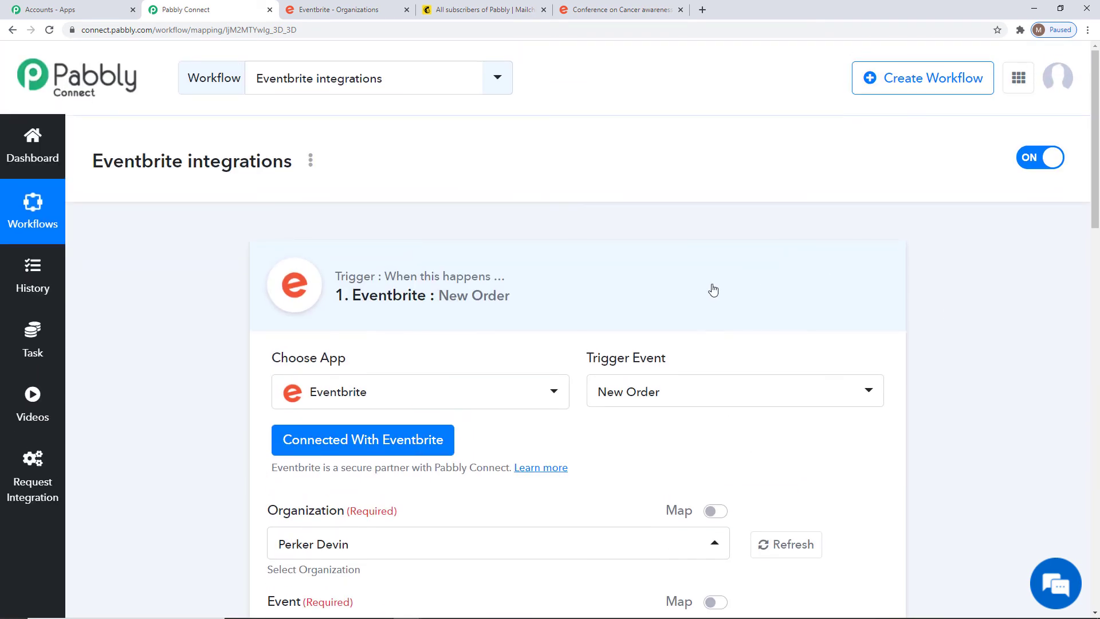
left_click(712, 289)
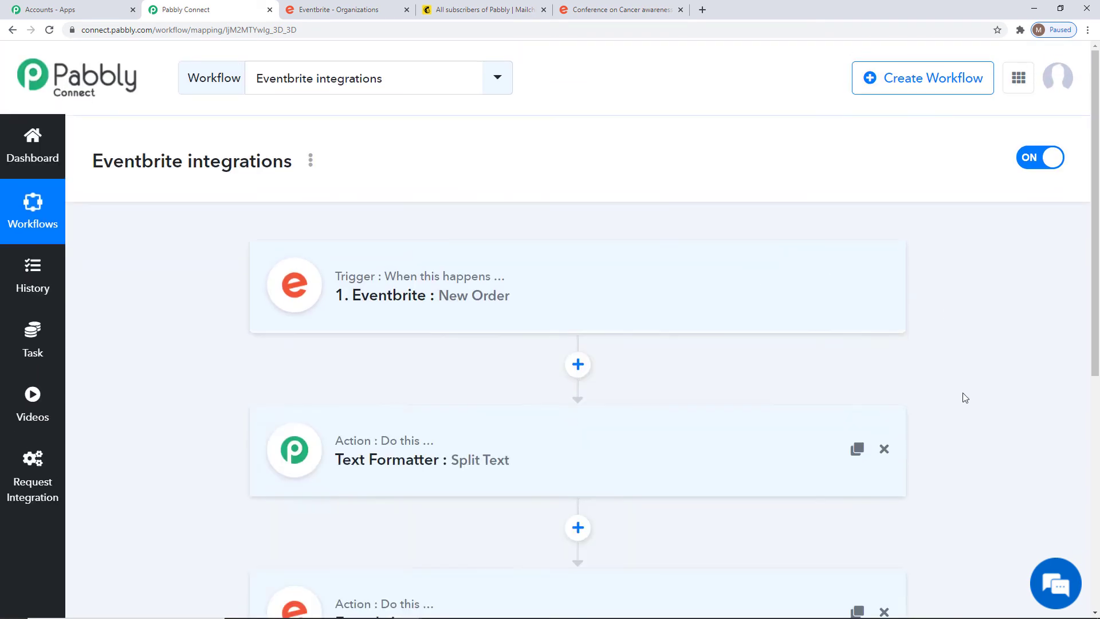
scroll(997, 415, "down", 3)
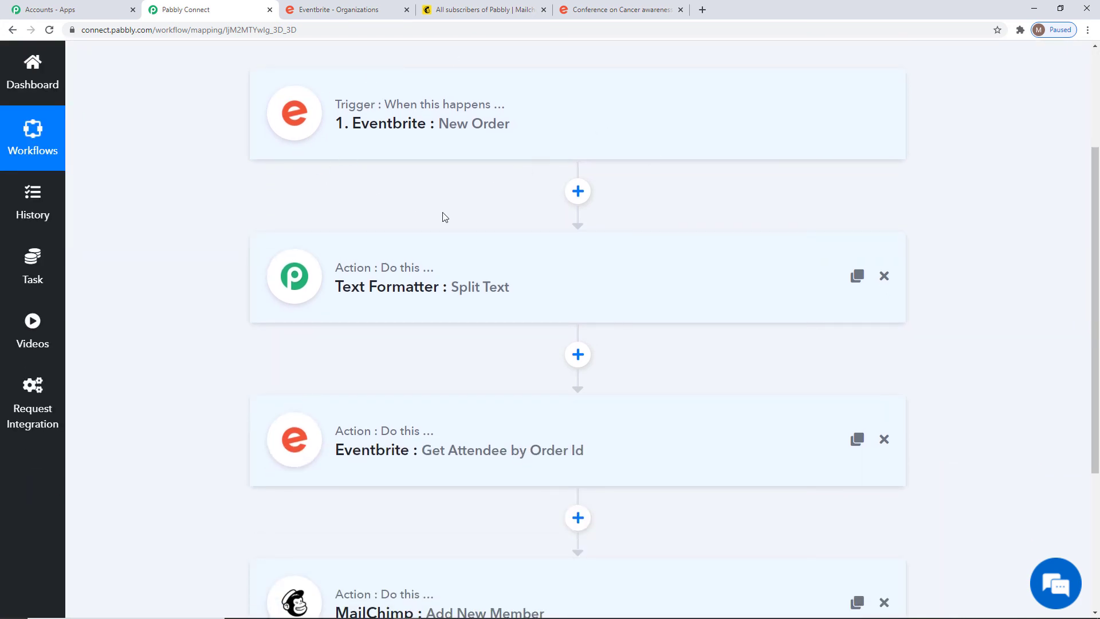
scroll(1031, 359, "down", 4)
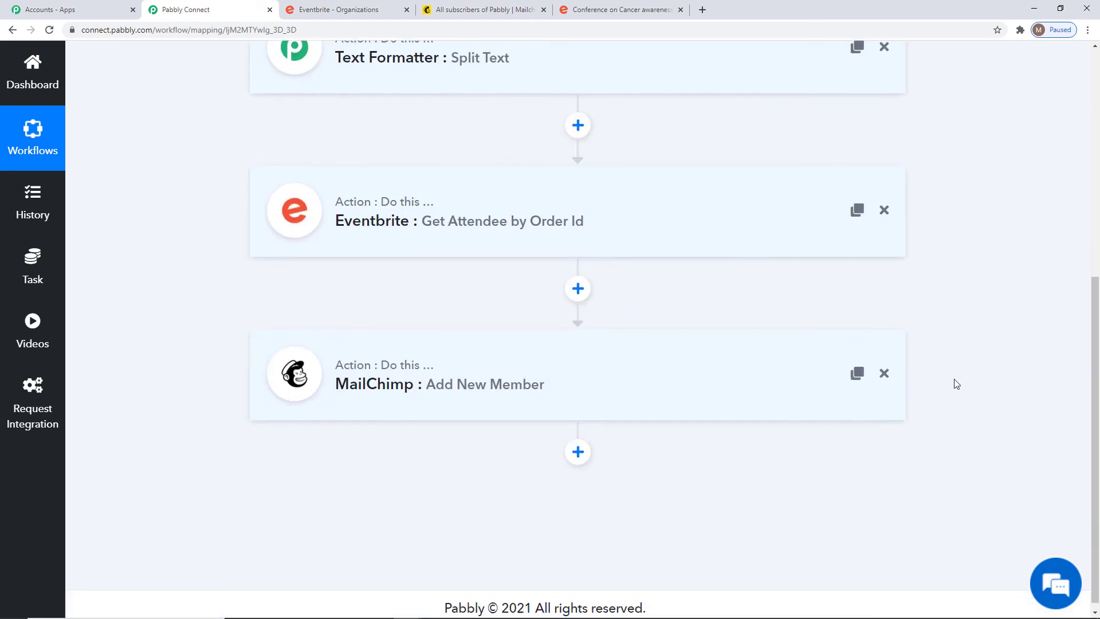
scroll(1029, 383, "up", 6)
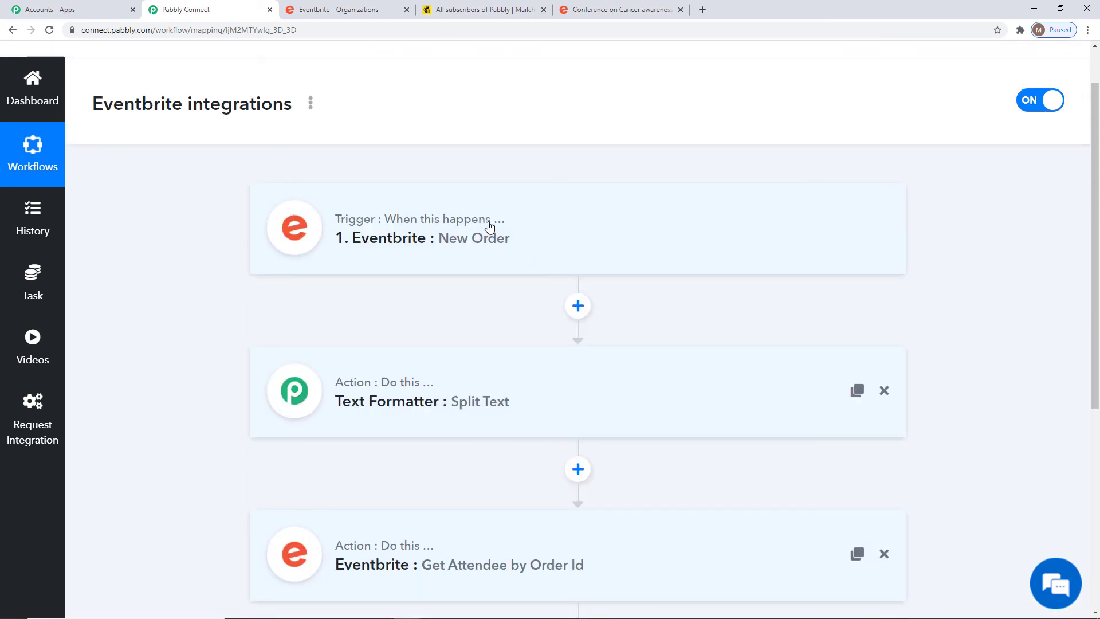
scroll(1020, 314, "down", 5)
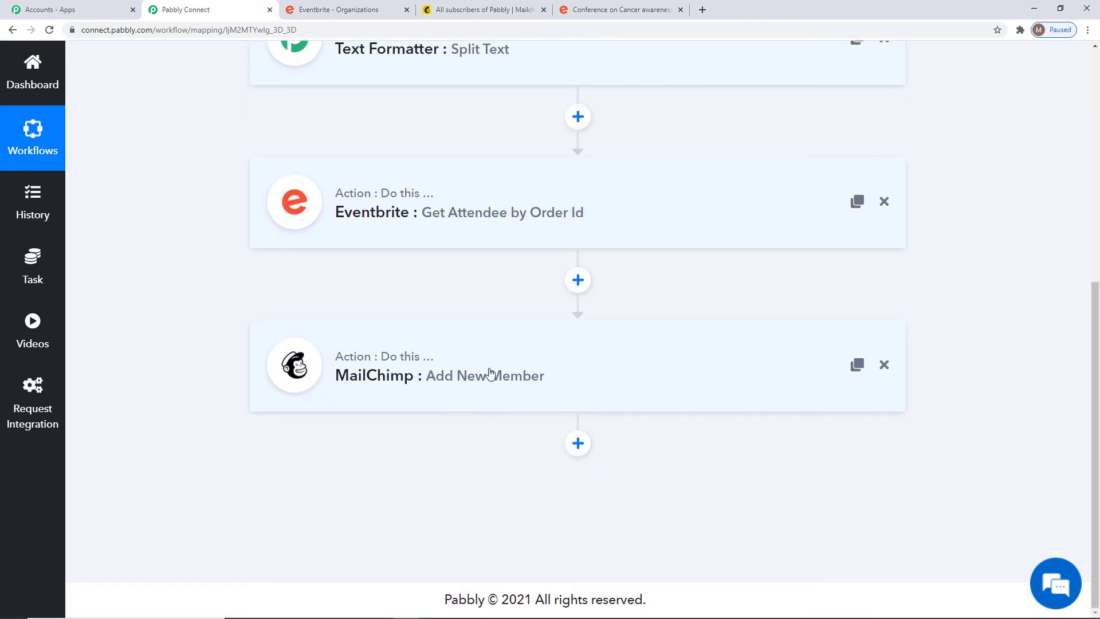
scroll(1038, 346, "up", 2)
scroll(1037, 345, "up", 3)
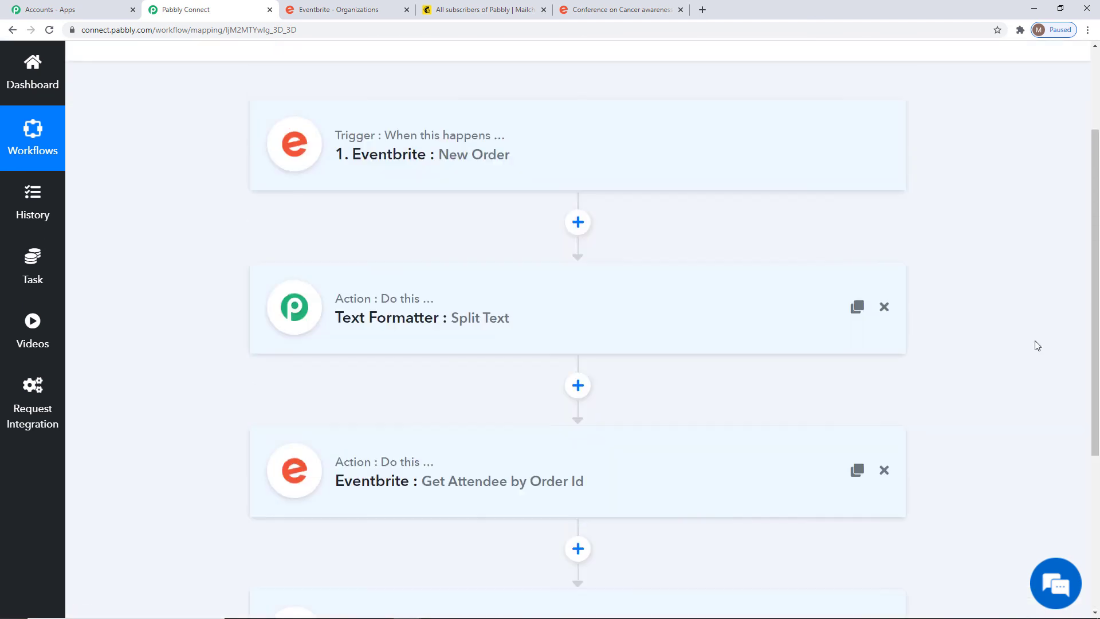